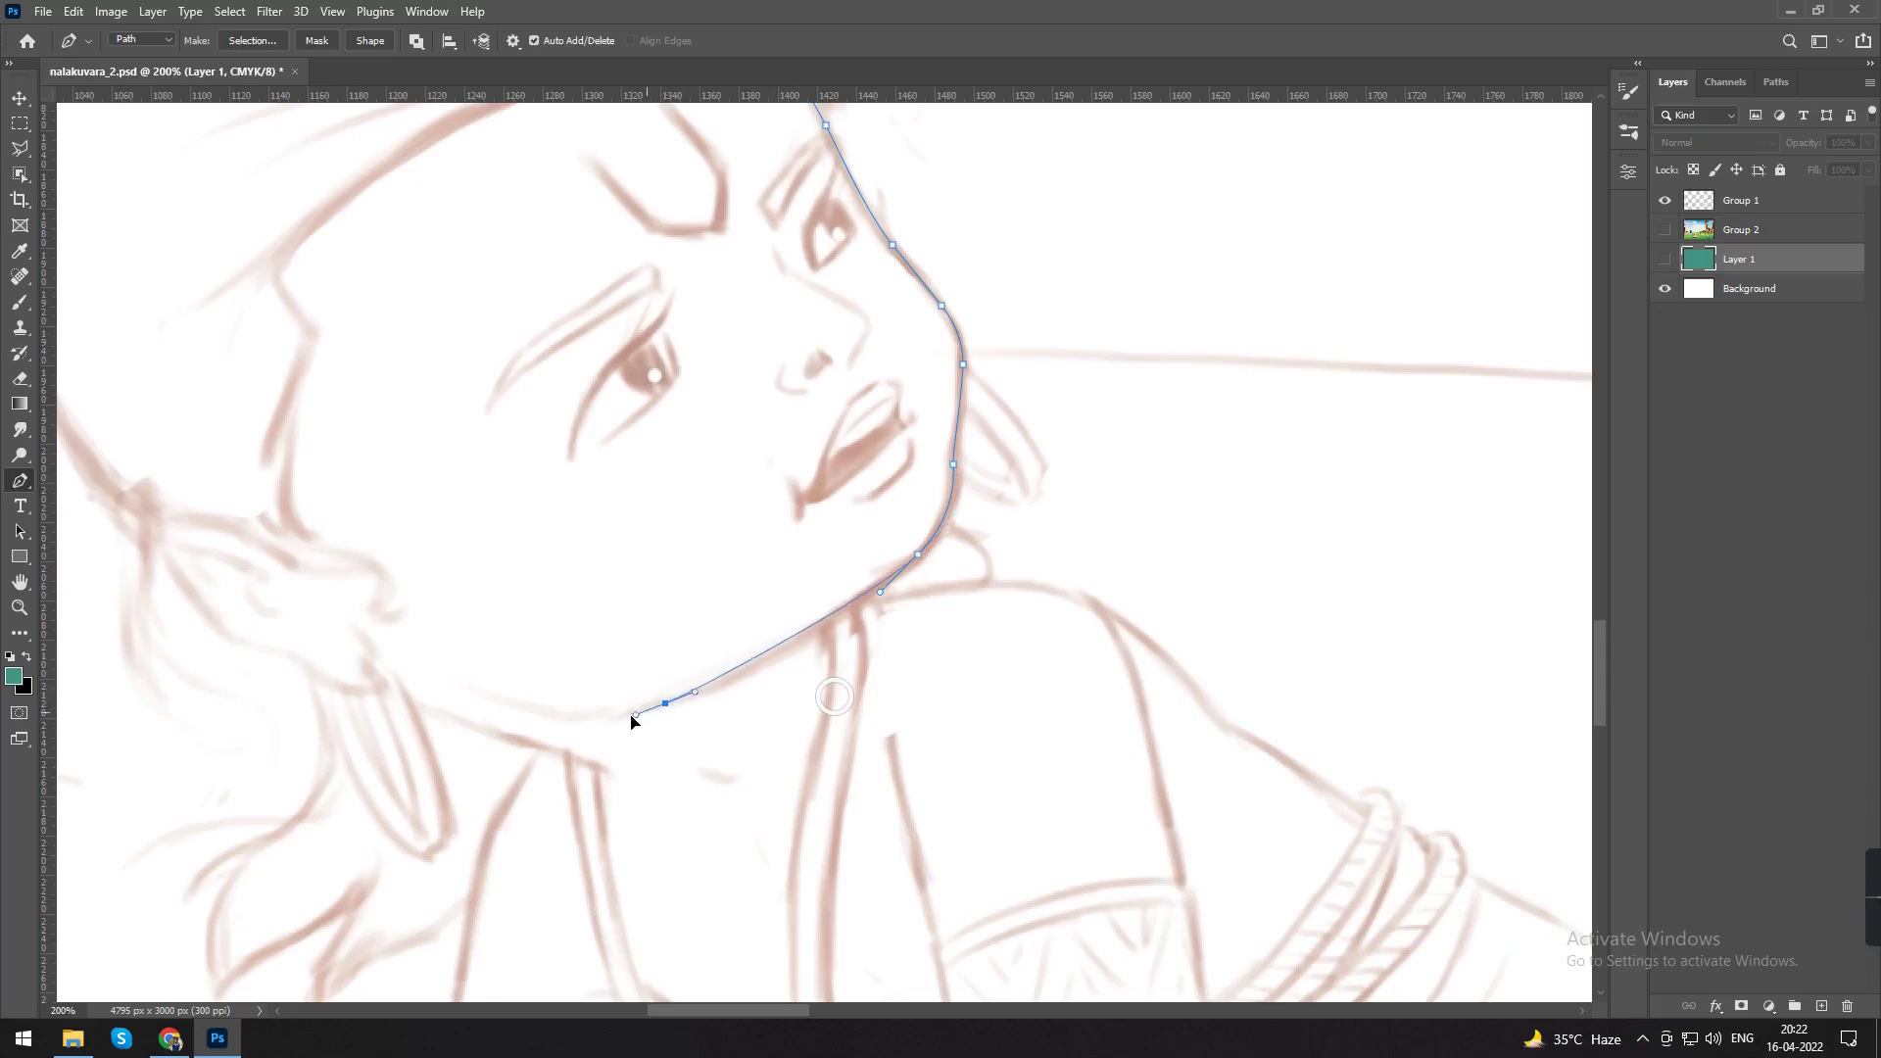
Step: Extend the face's pen path along the jawline and around the ear up to the hair behind it
scroll(580, 735, left, 3)
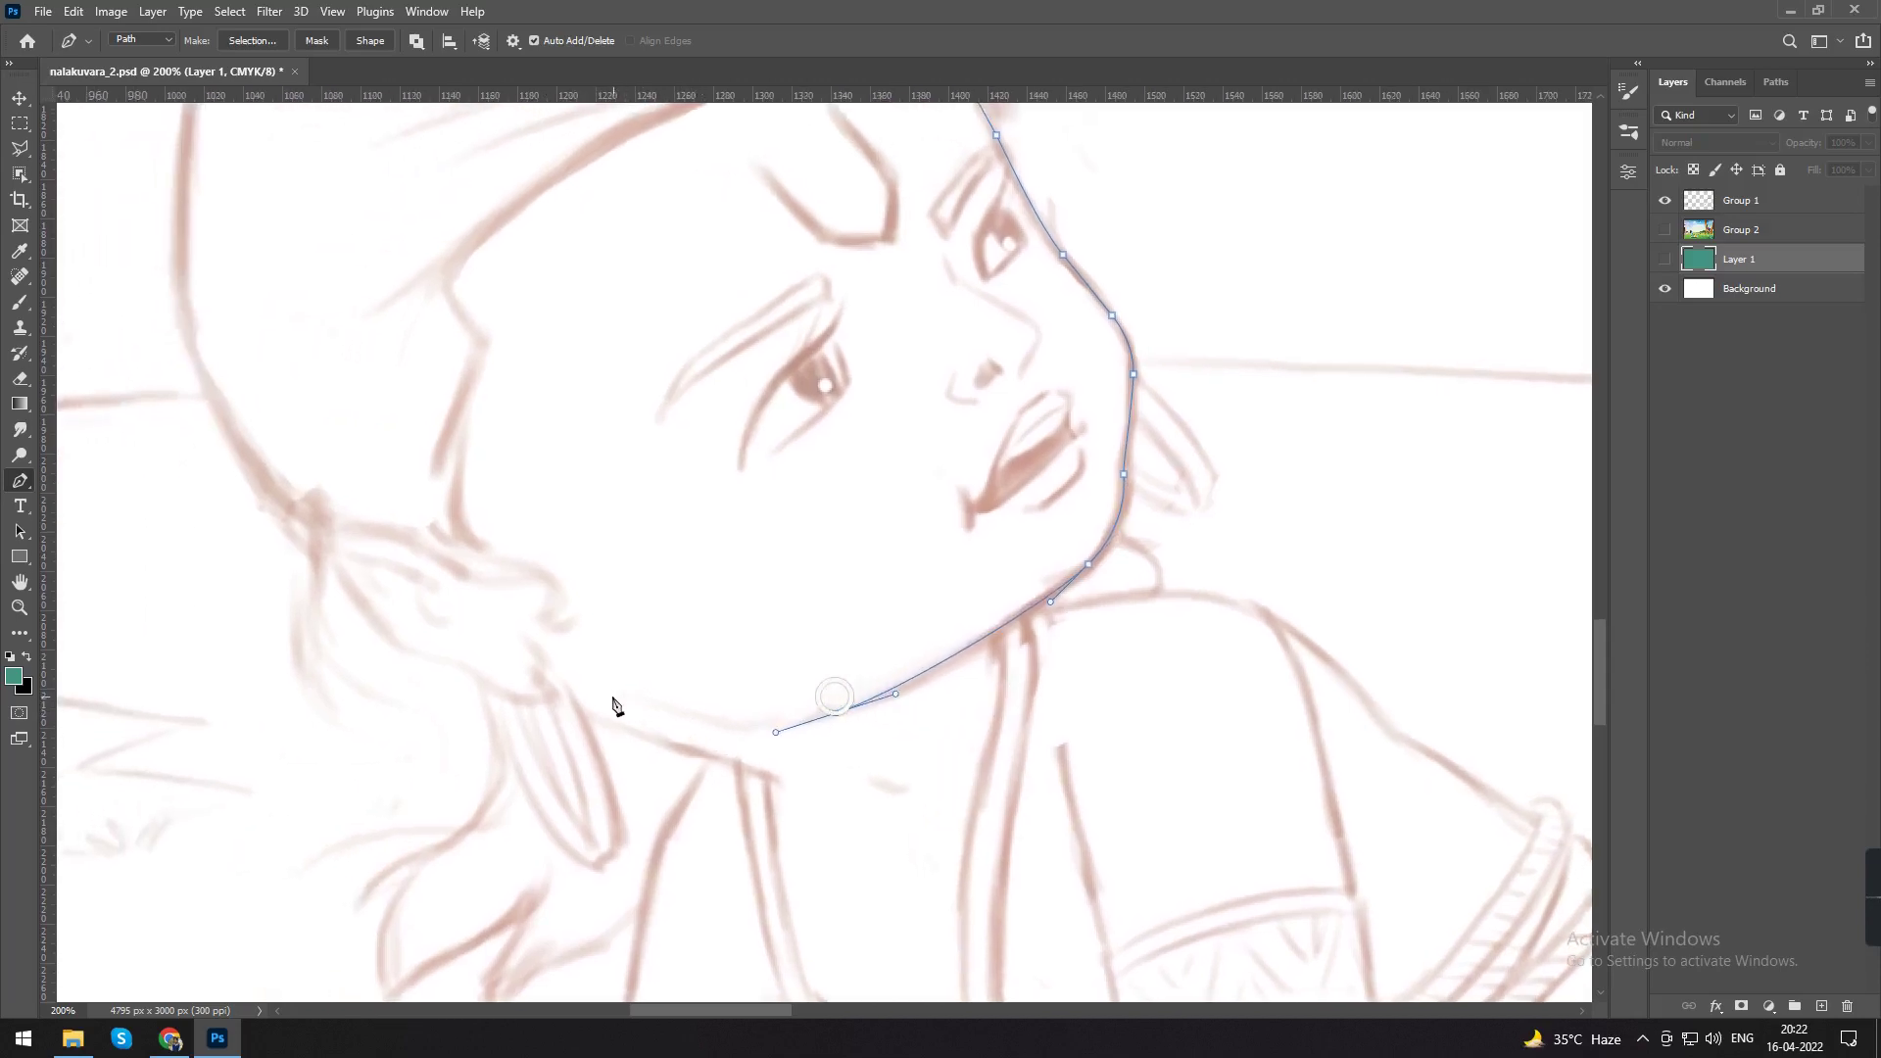
drag(546, 656, 397, 583)
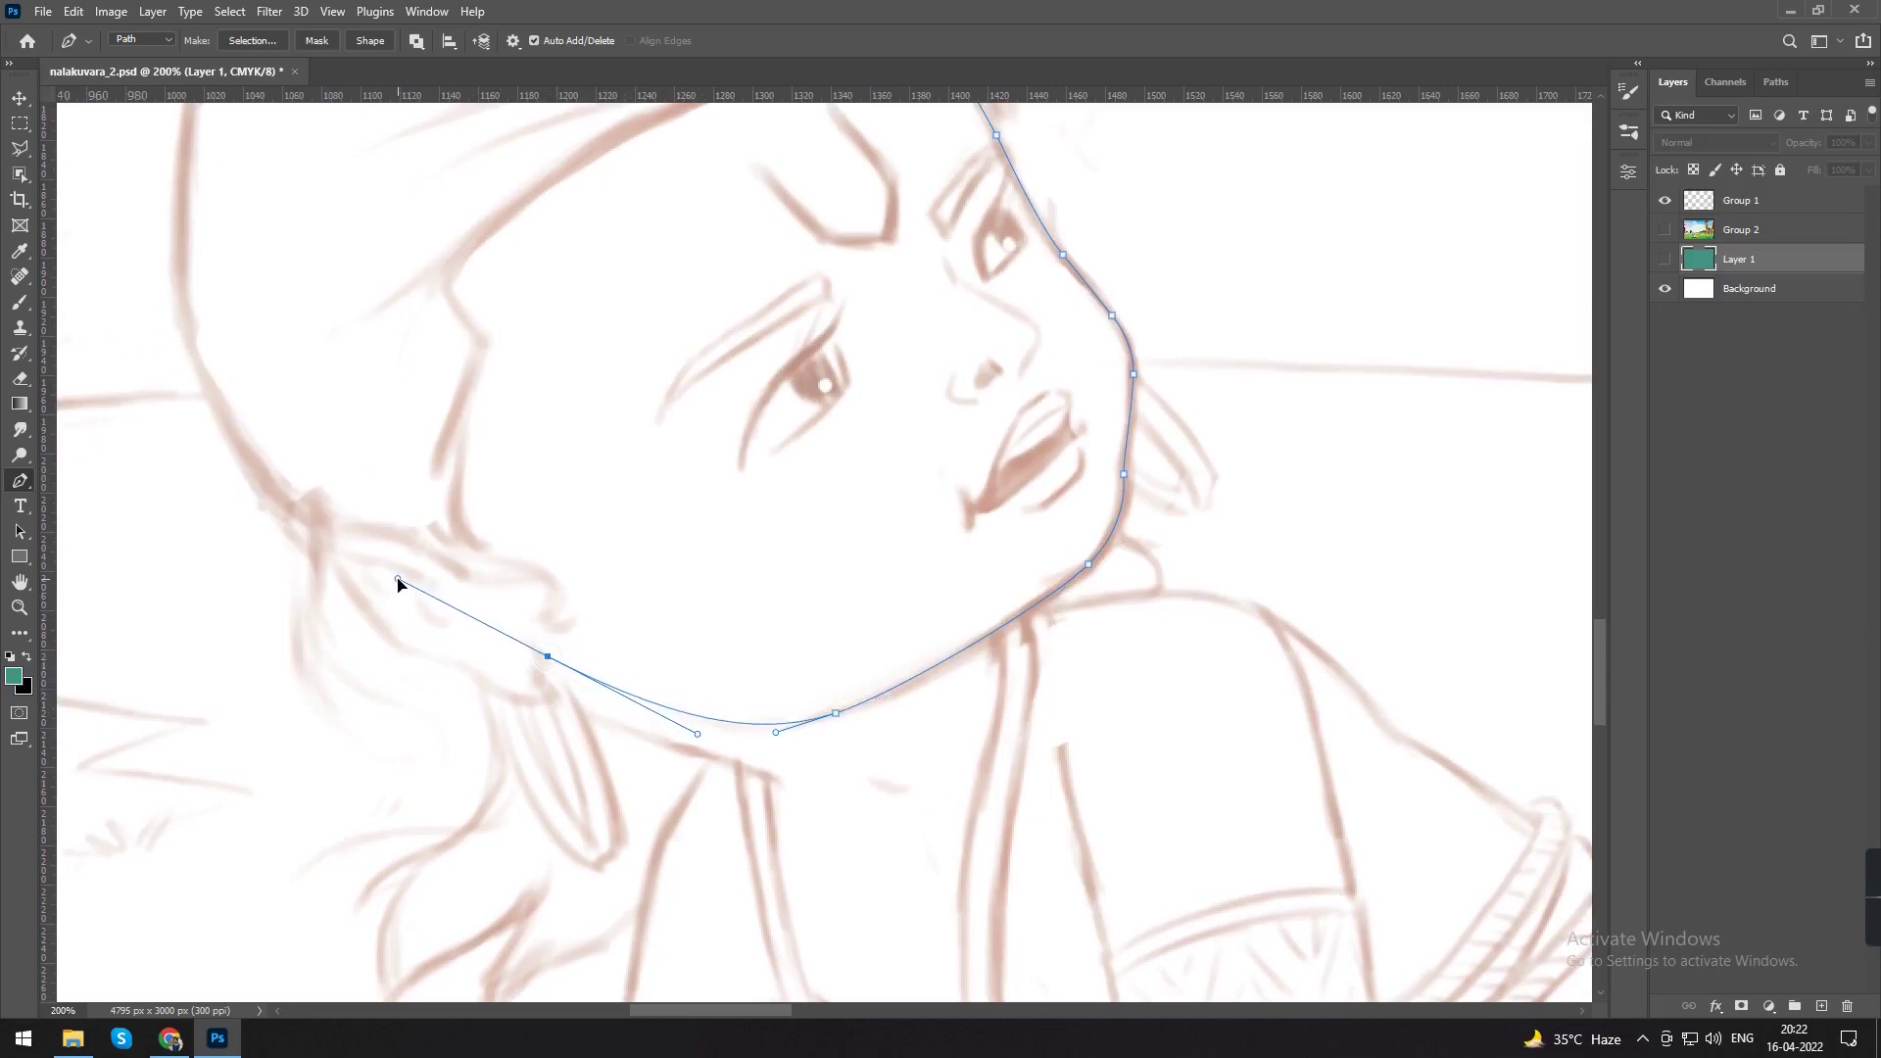
click(546, 657)
click(532, 645)
drag(546, 694, 418, 647)
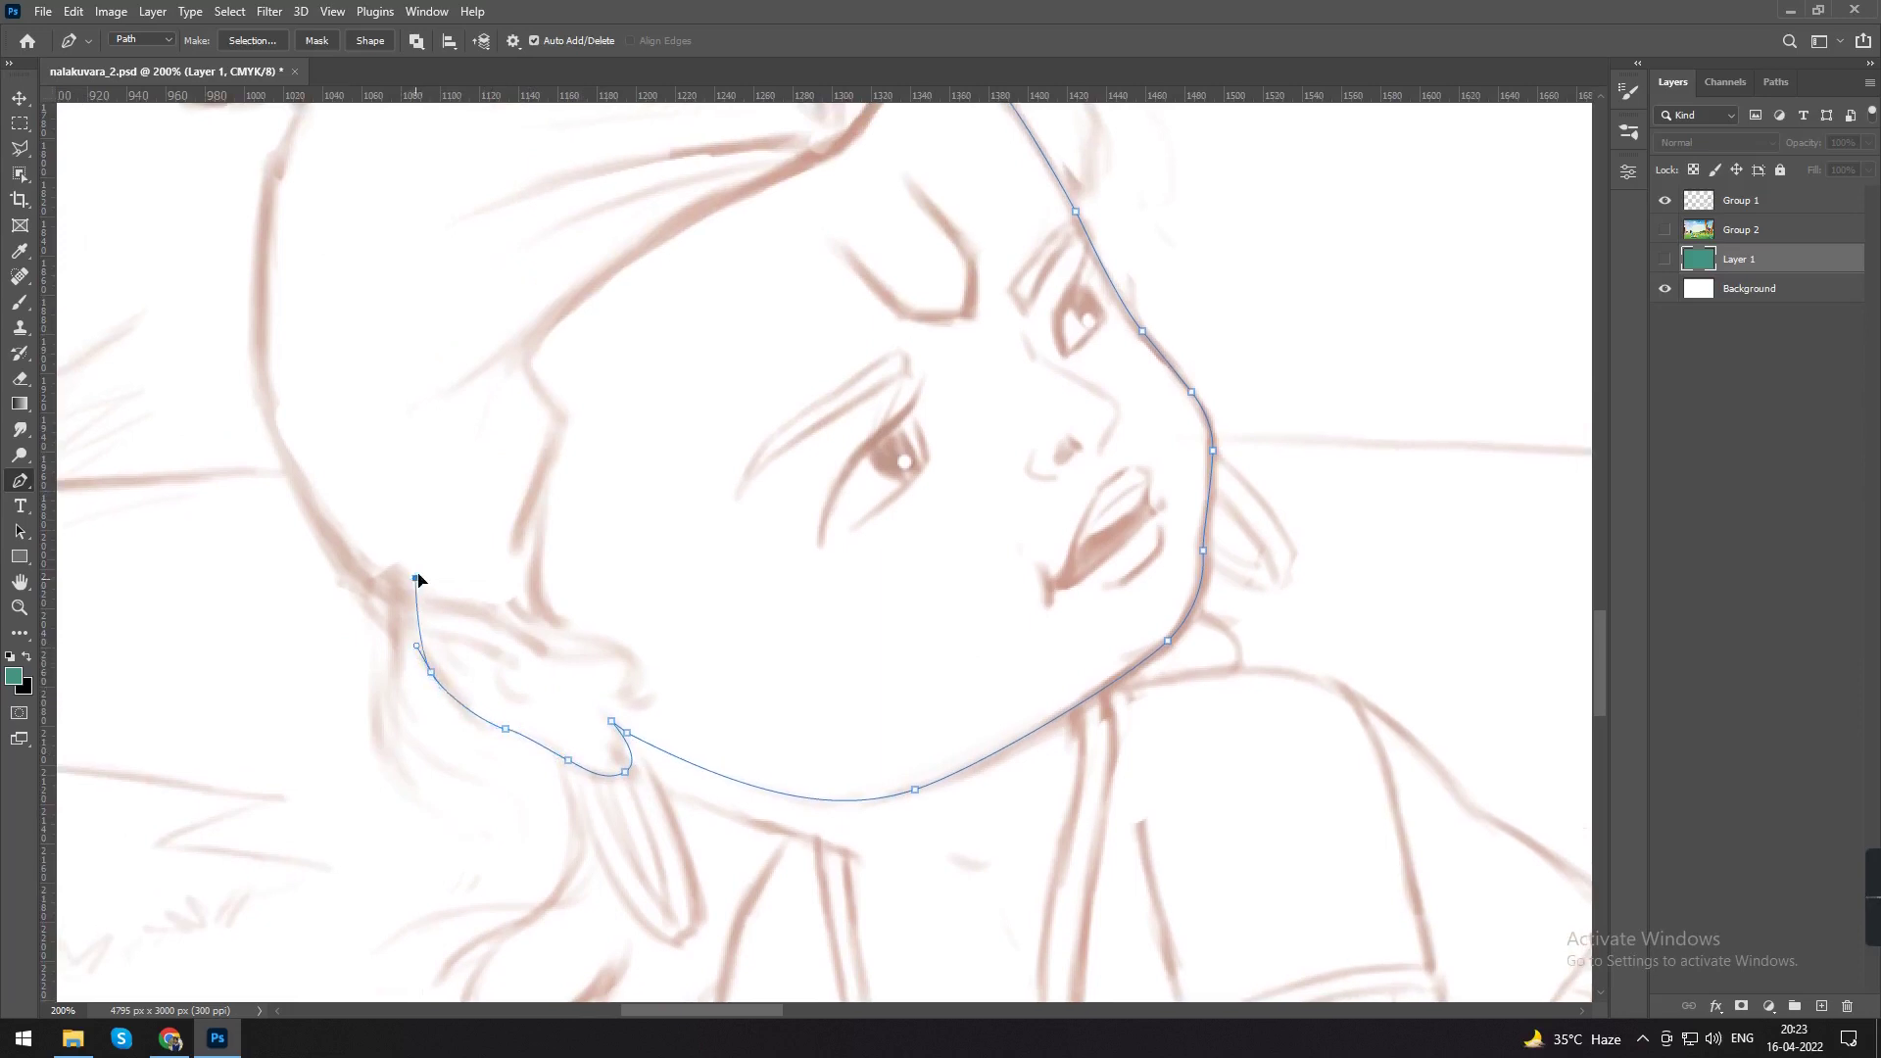
Step: Continue the path from behind the ear up across the hair area and close it at the forehead
drag(428, 349, 442, 646)
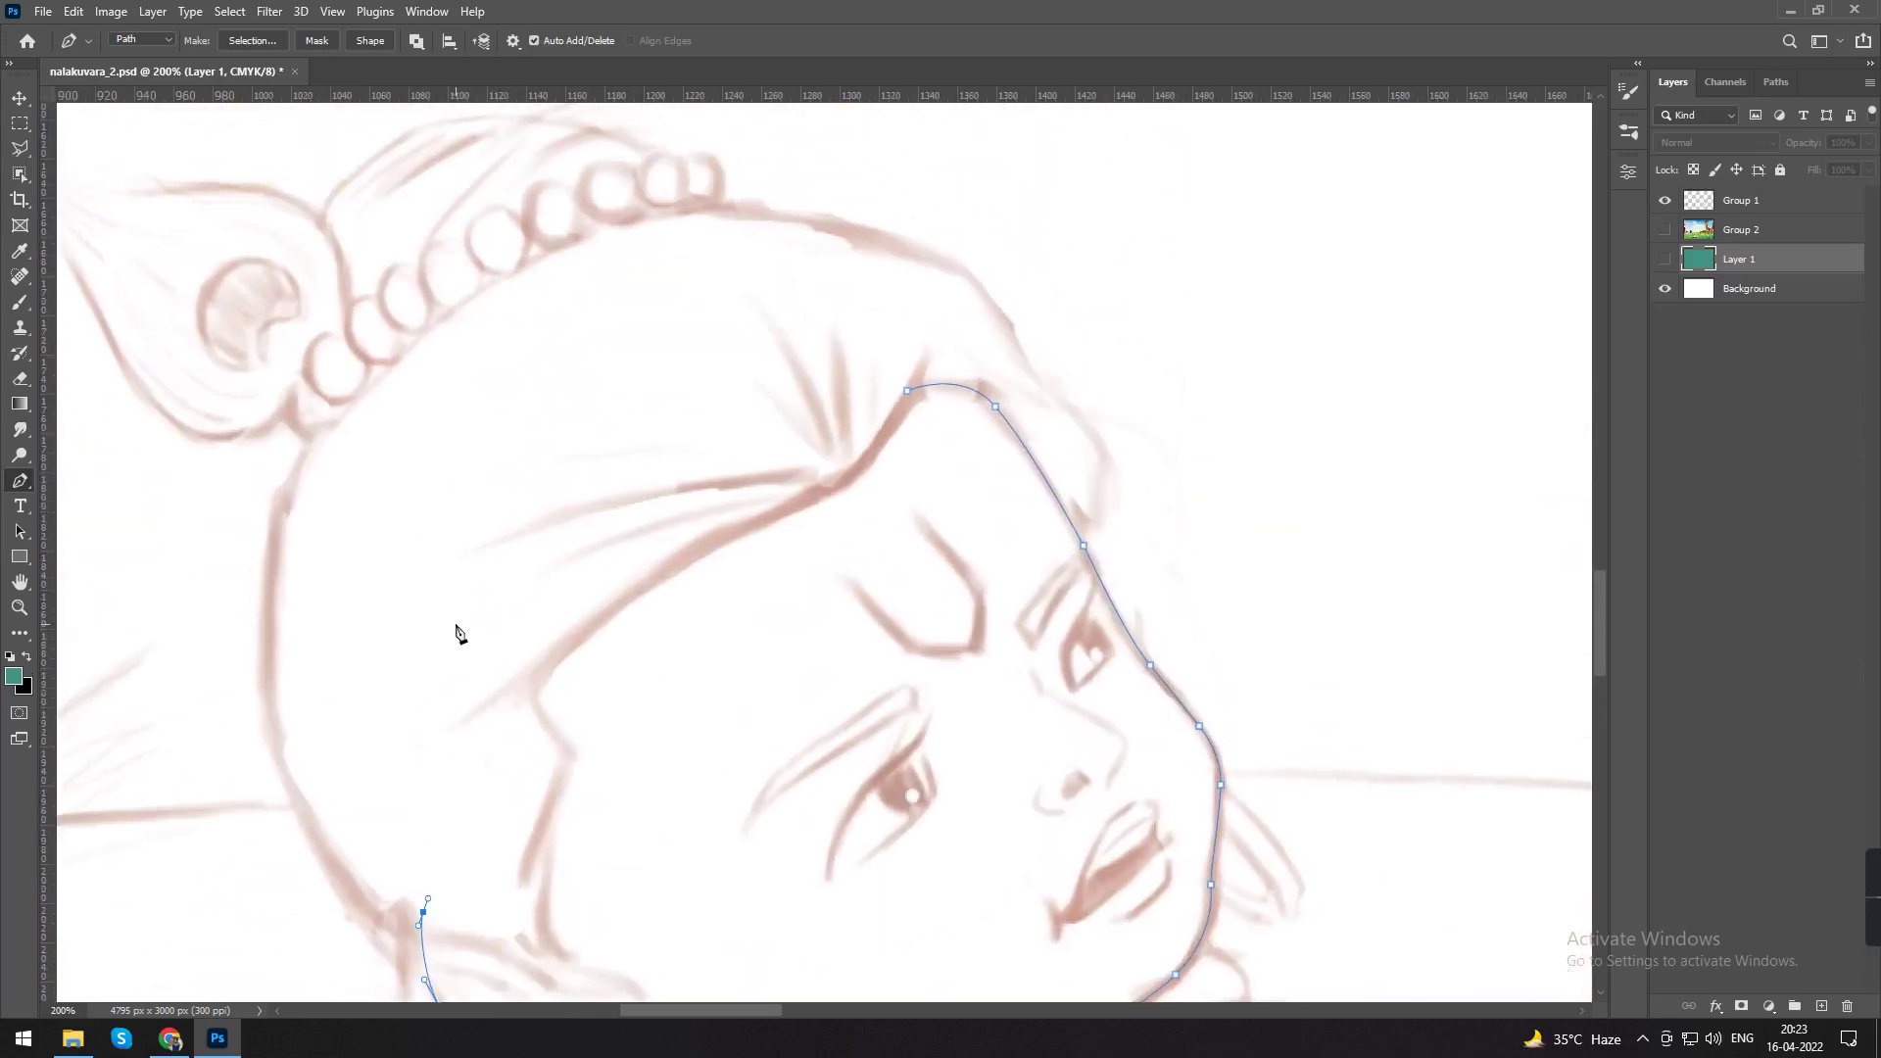
click(535, 532)
drag(697, 448, 710, 442)
drag(787, 414, 799, 411)
click(907, 393)
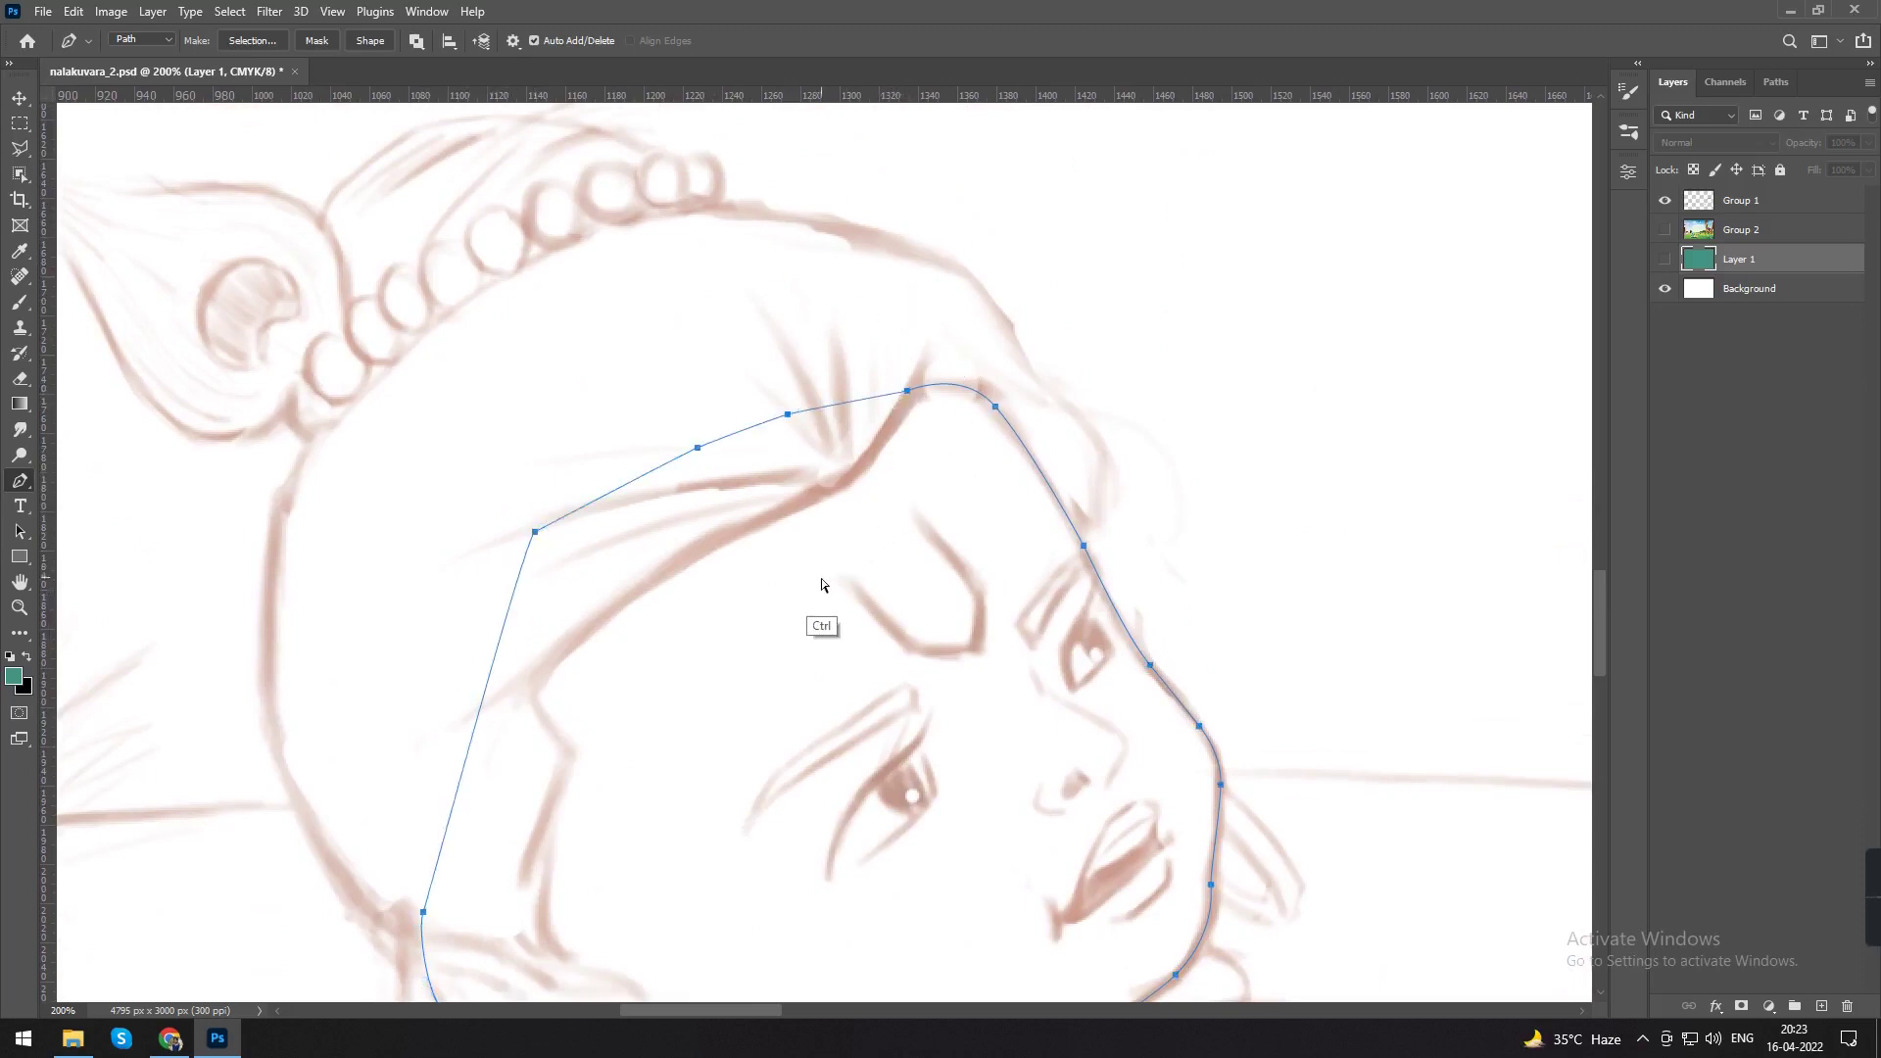
key(ctrl+minus)
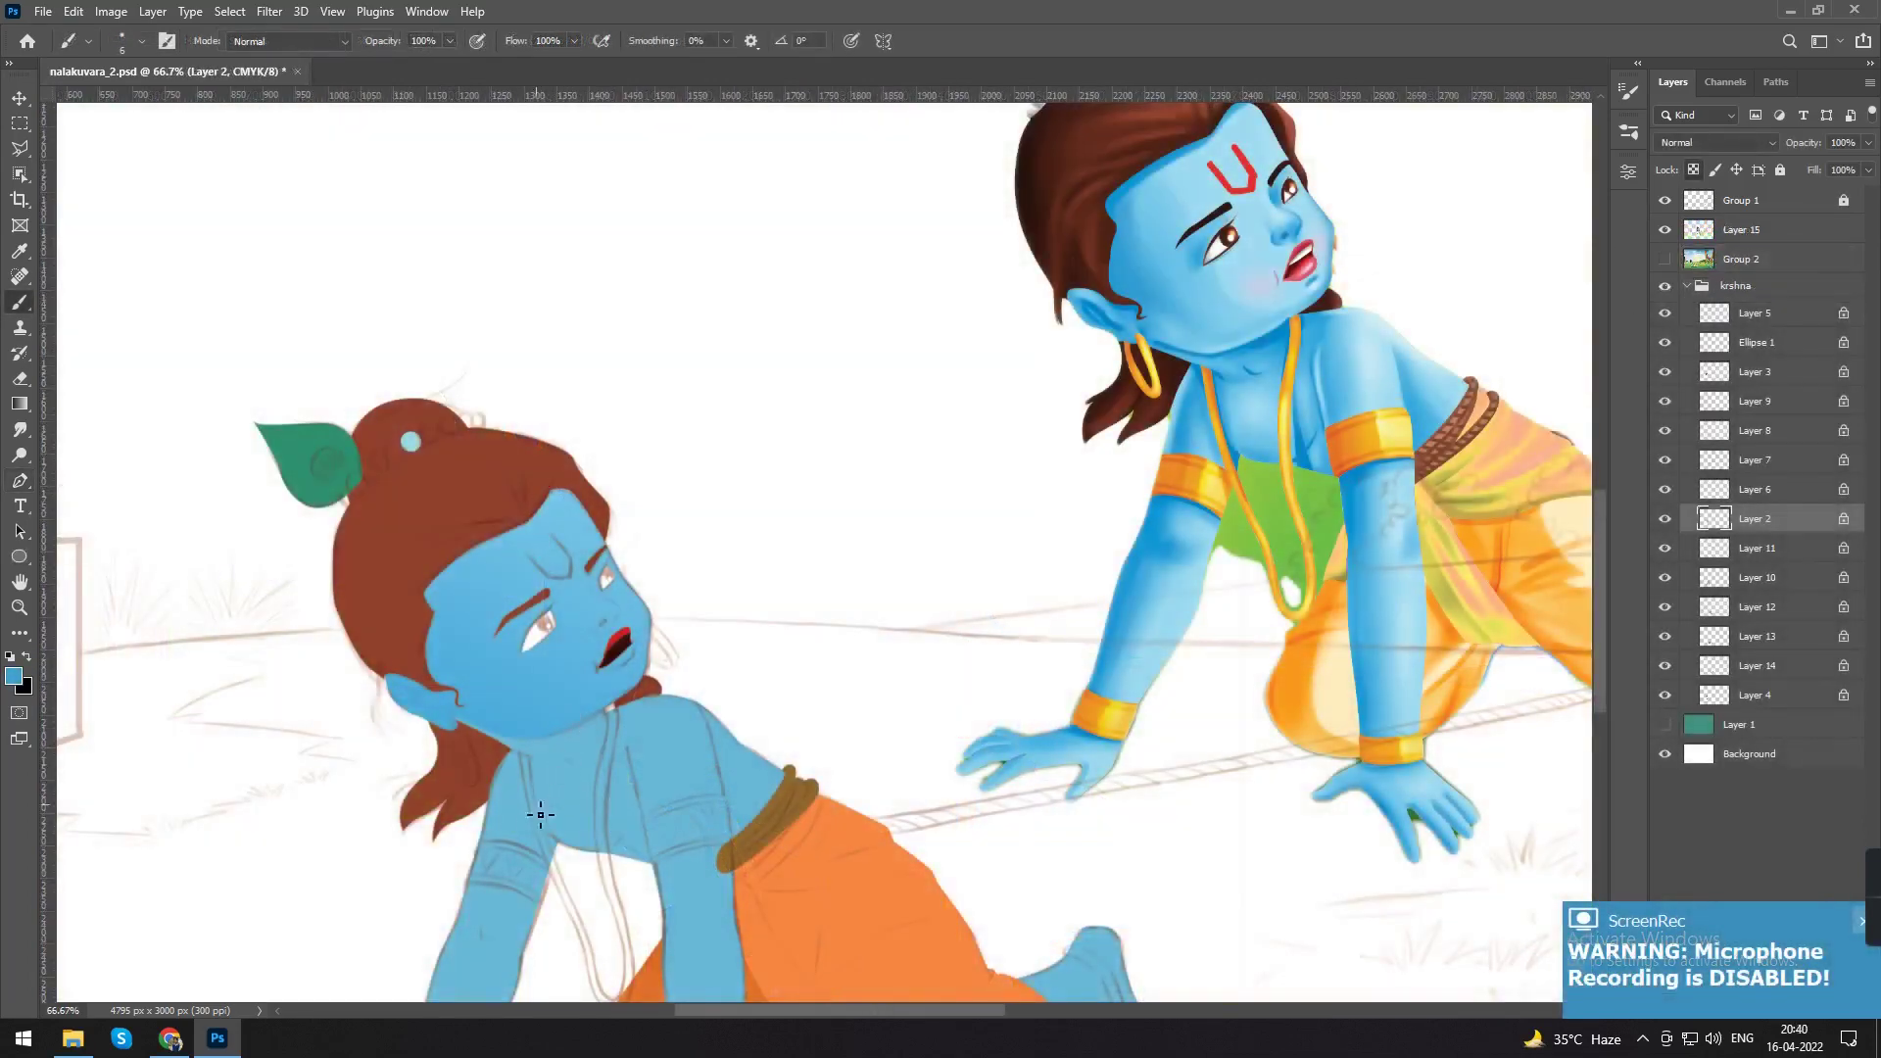
Step: Sample the blue skin tone from the cheek and set the foreground to a darker blue with hue 206
mouse_move(499, 817)
mouse_down()
mouse_move(621, 742)
mouse_move(635, 590)
mouse_up()
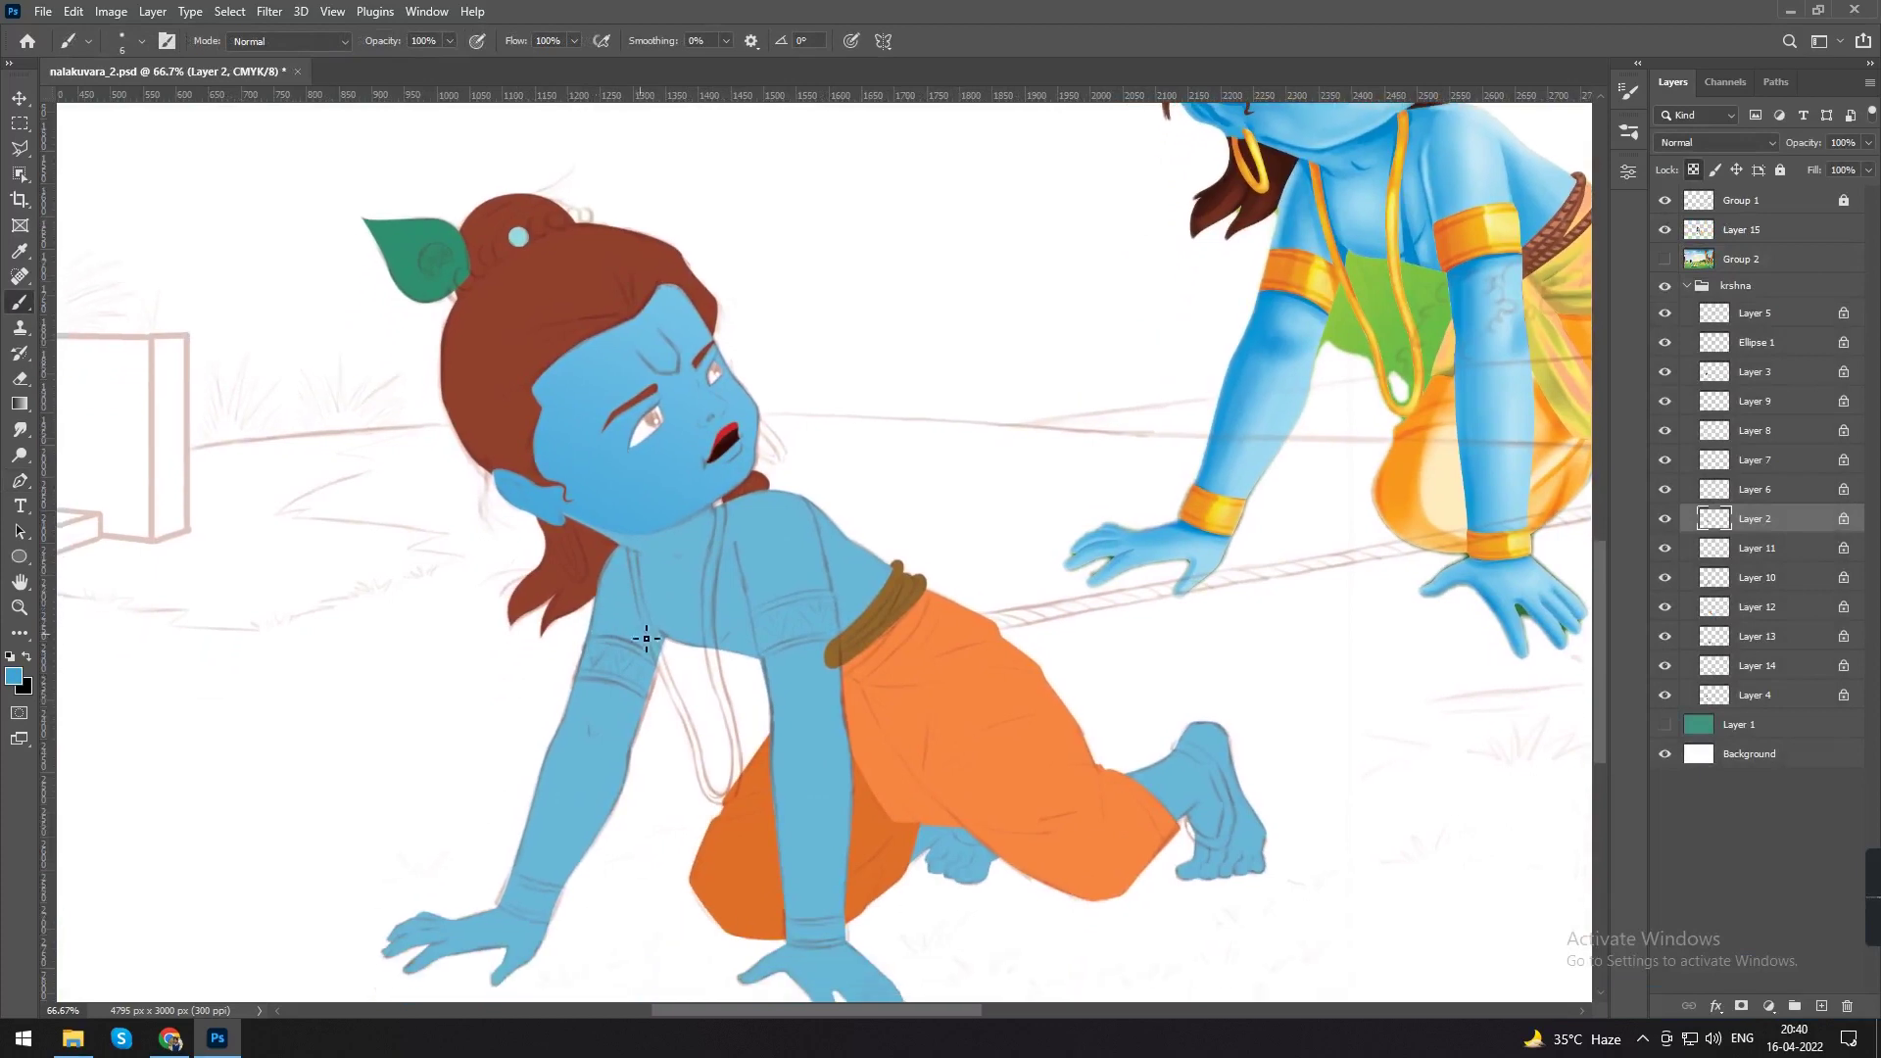
key(ctrl+plus)
mouse_move(548, 471)
mouse_down()
mouse_move(250, 608)
mouse_move(496, 751)
mouse_up()
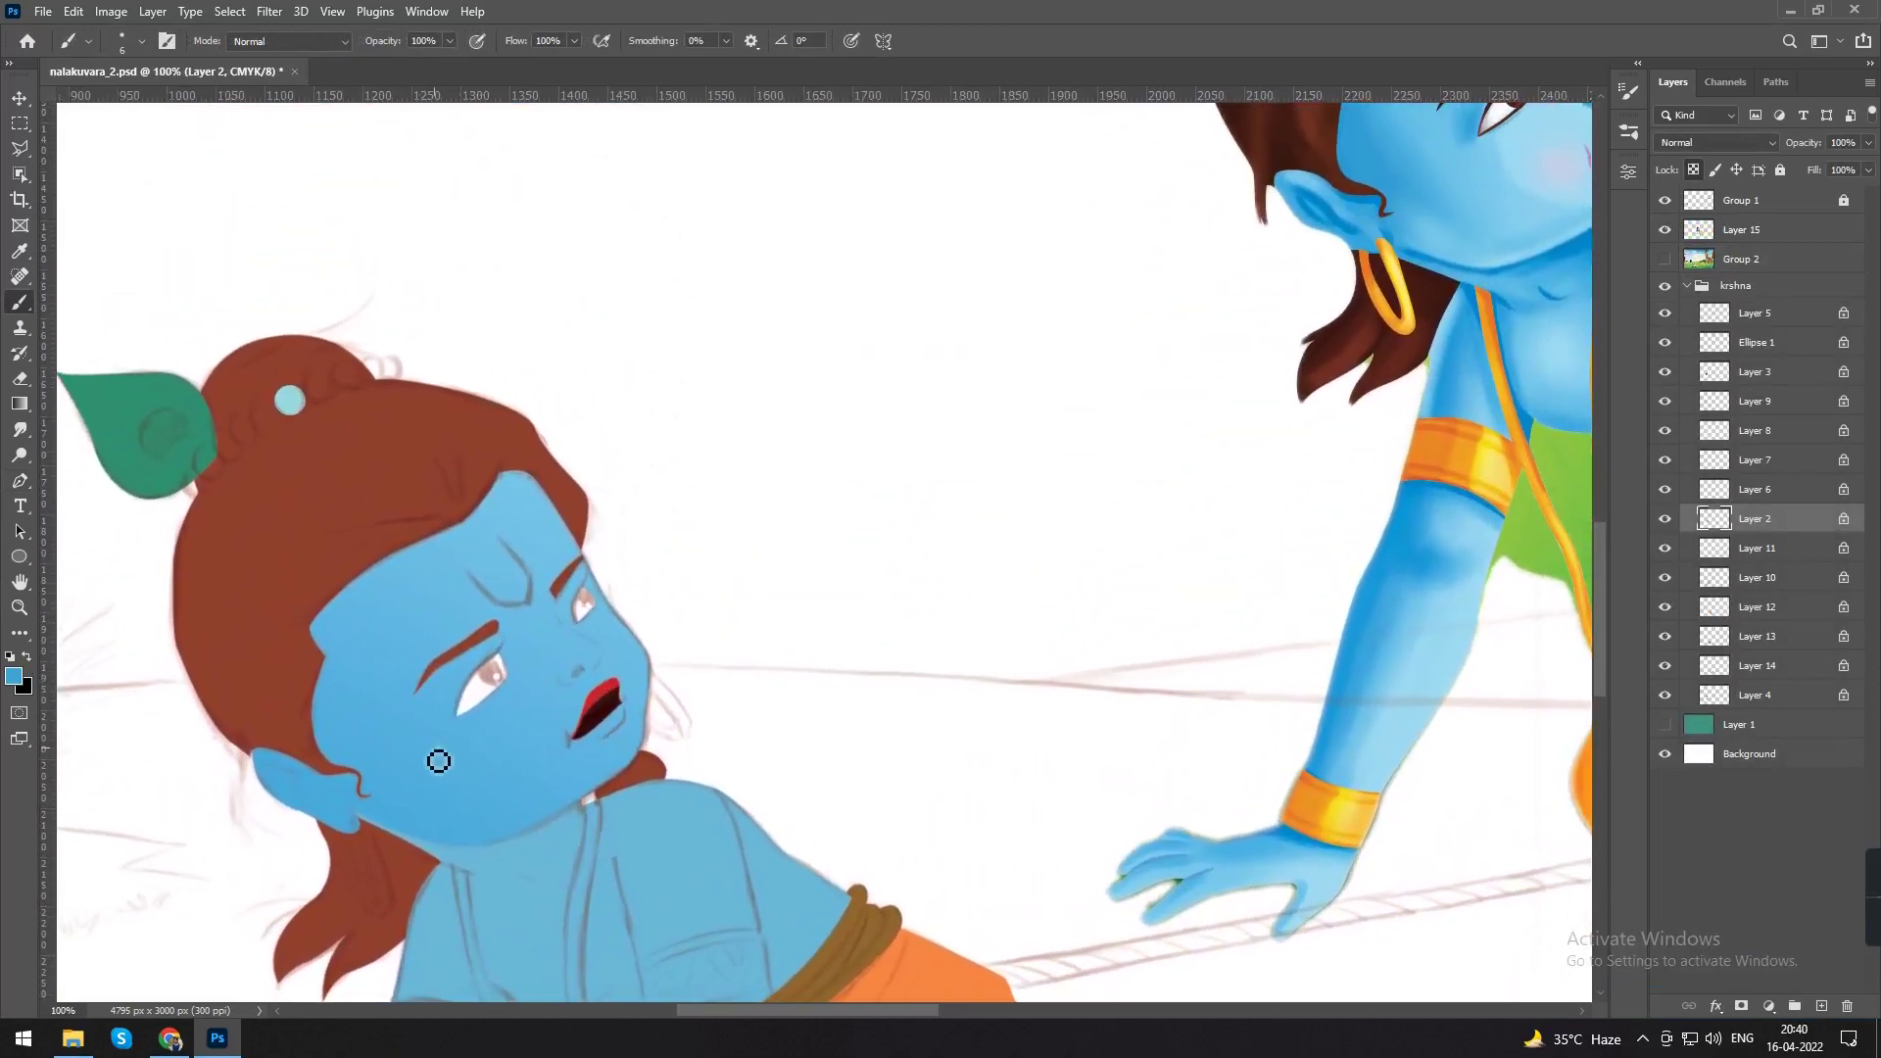
click(15, 676)
click(414, 779)
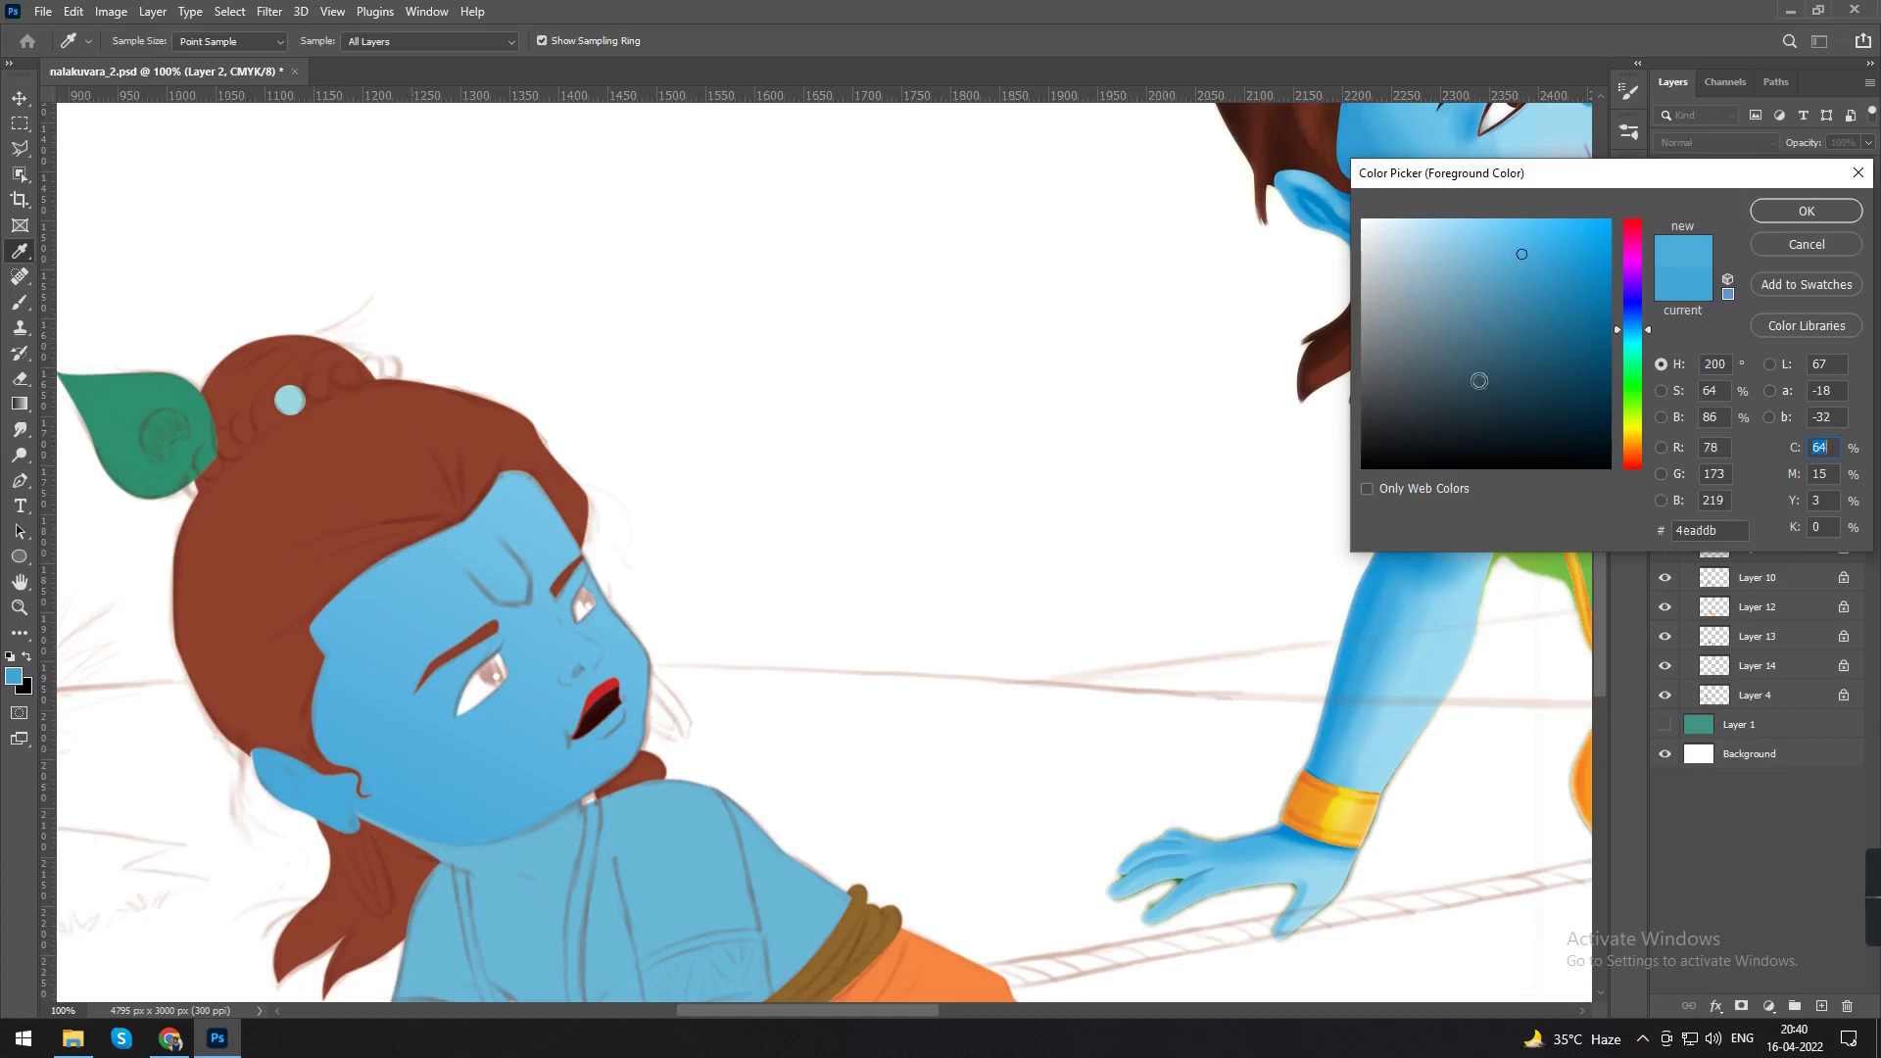
click(1619, 326)
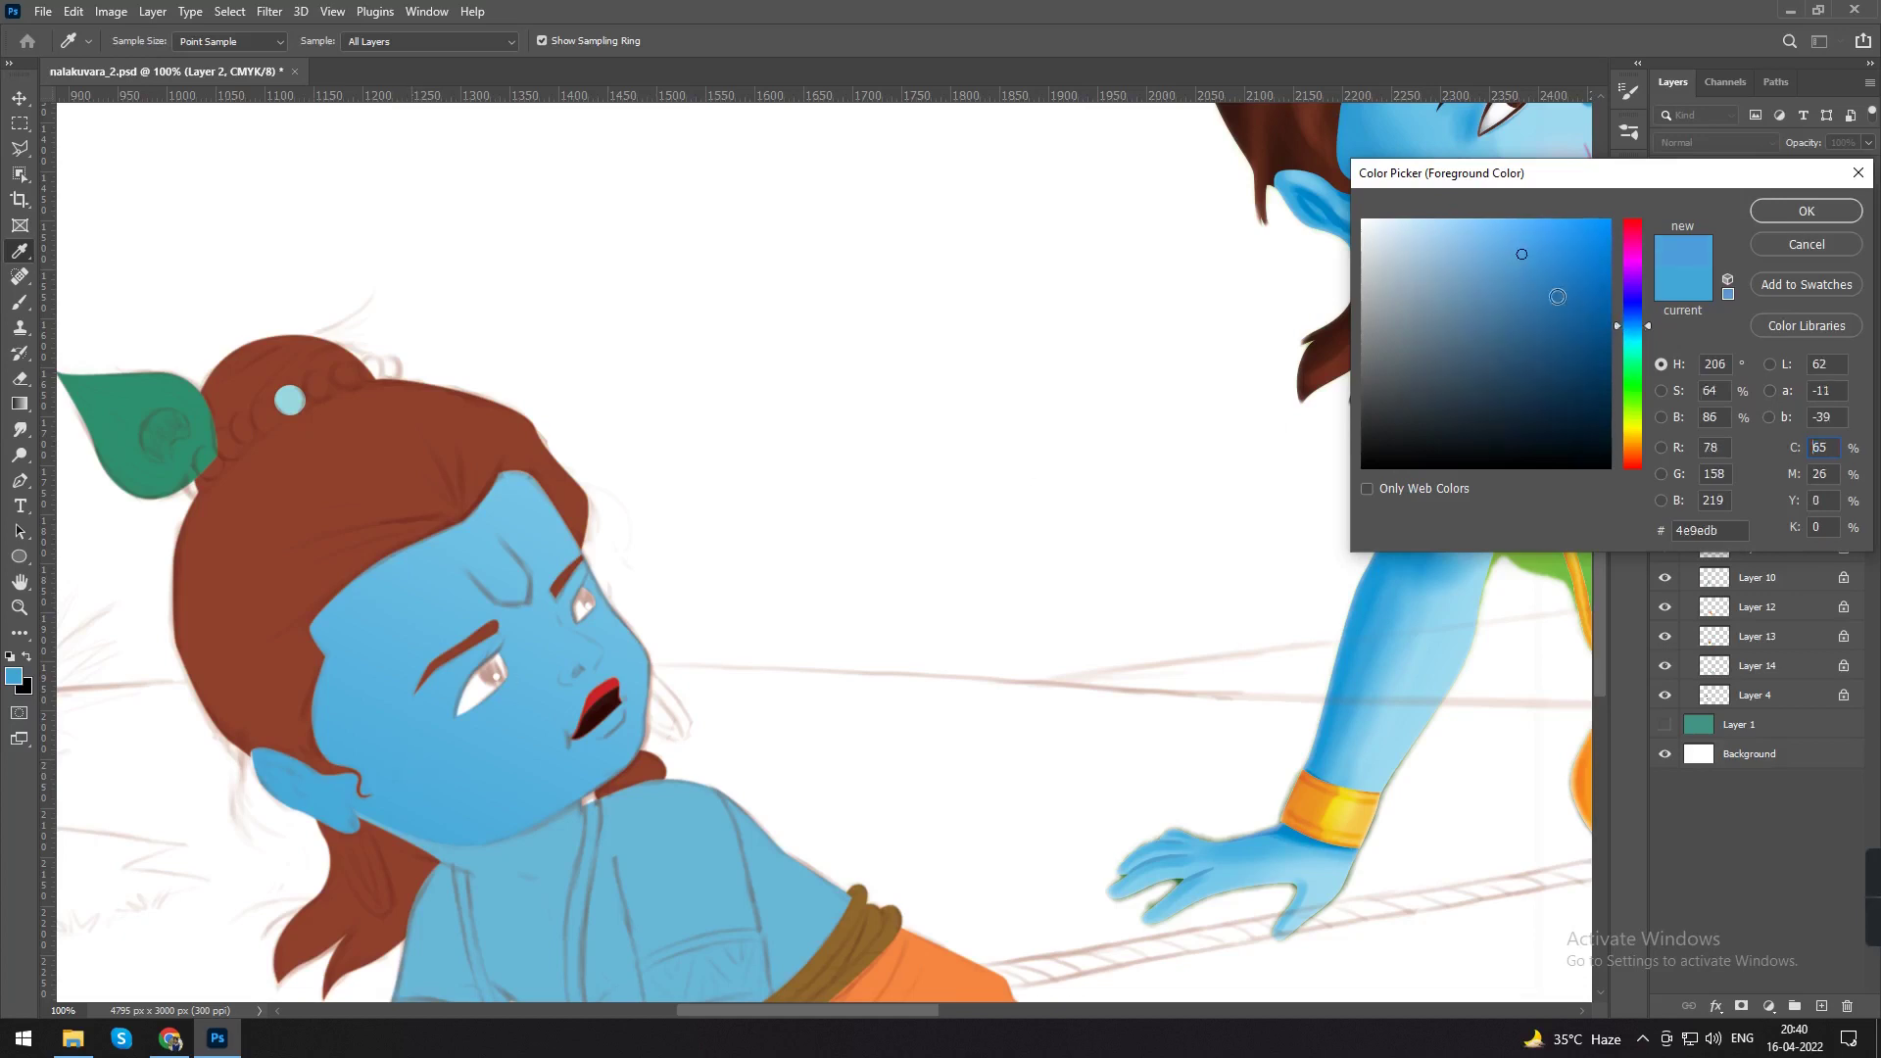
click(1541, 289)
click(1502, 308)
key(Return)
key(b)
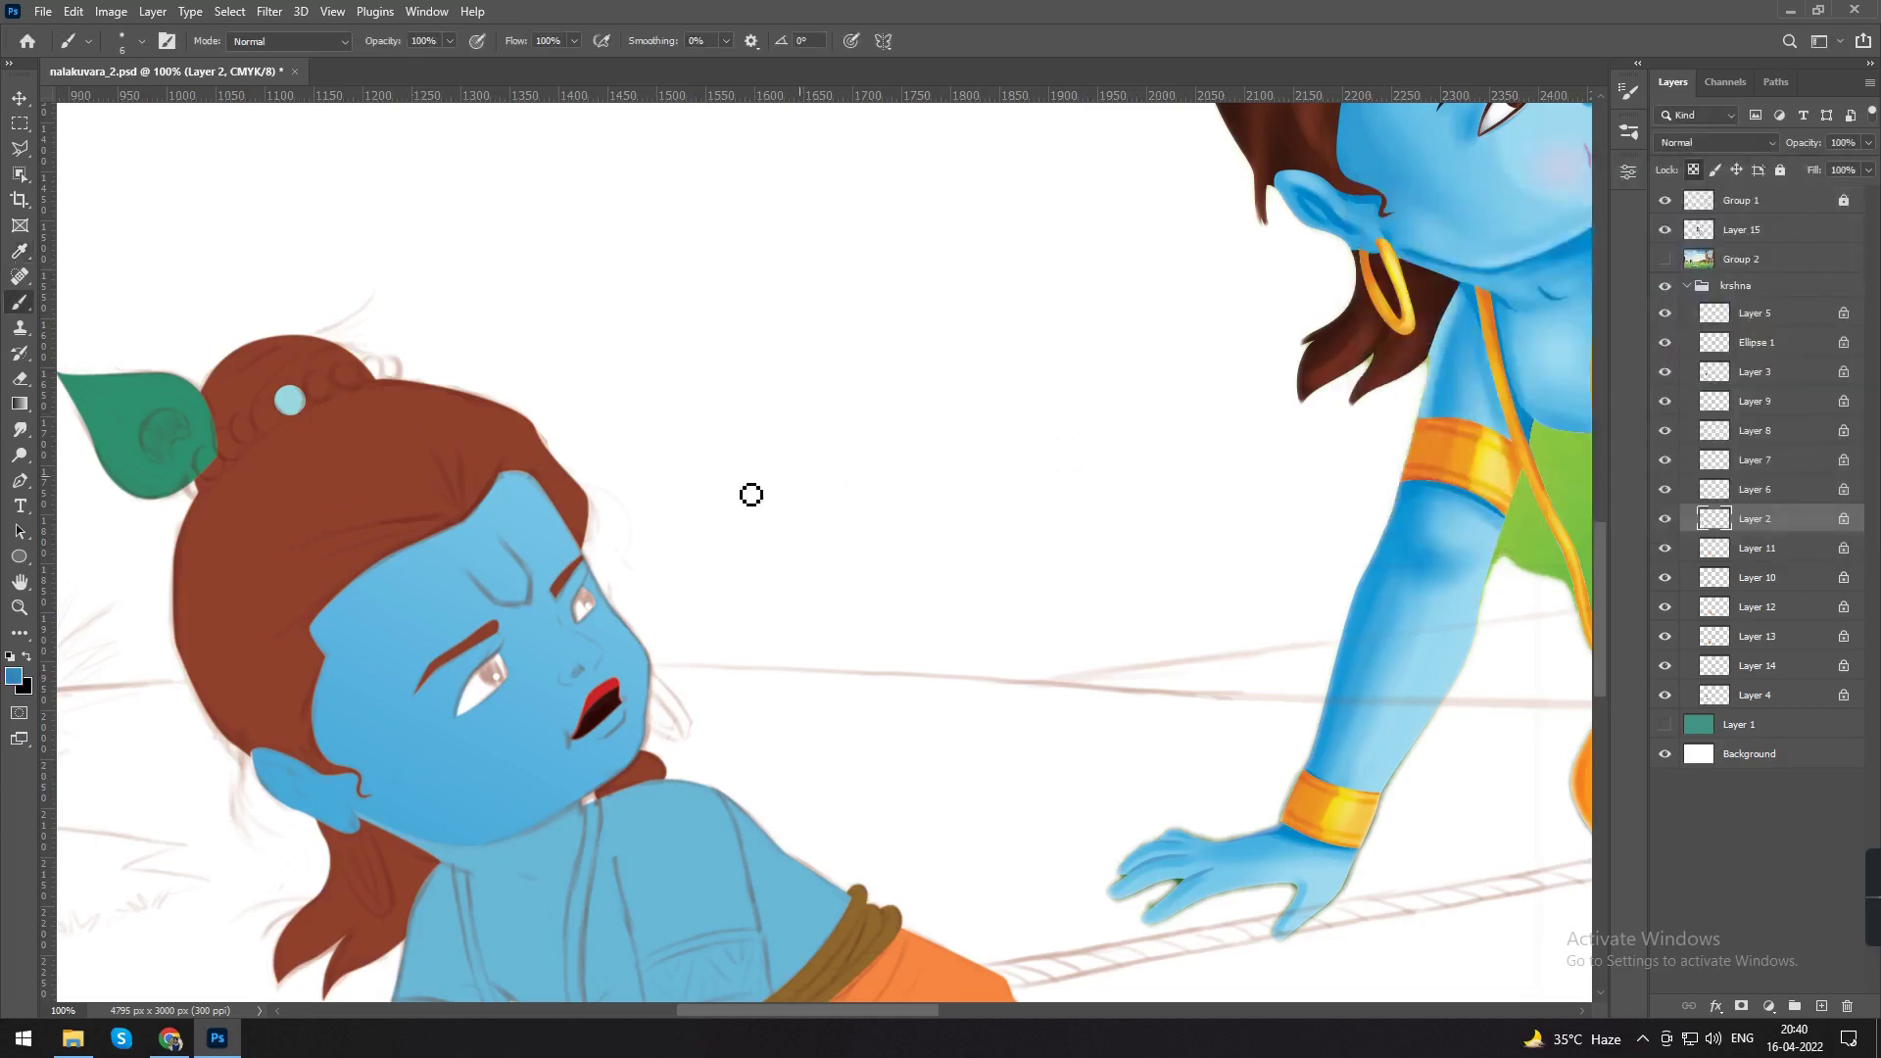
Step: Enlarge the brush to 70 px and paint a darker shadow on the temple in front of the ear
key(bracketright)
key(bracketright)
key(bracketright)
key(bracketright)
drag(353, 728, 328, 684)
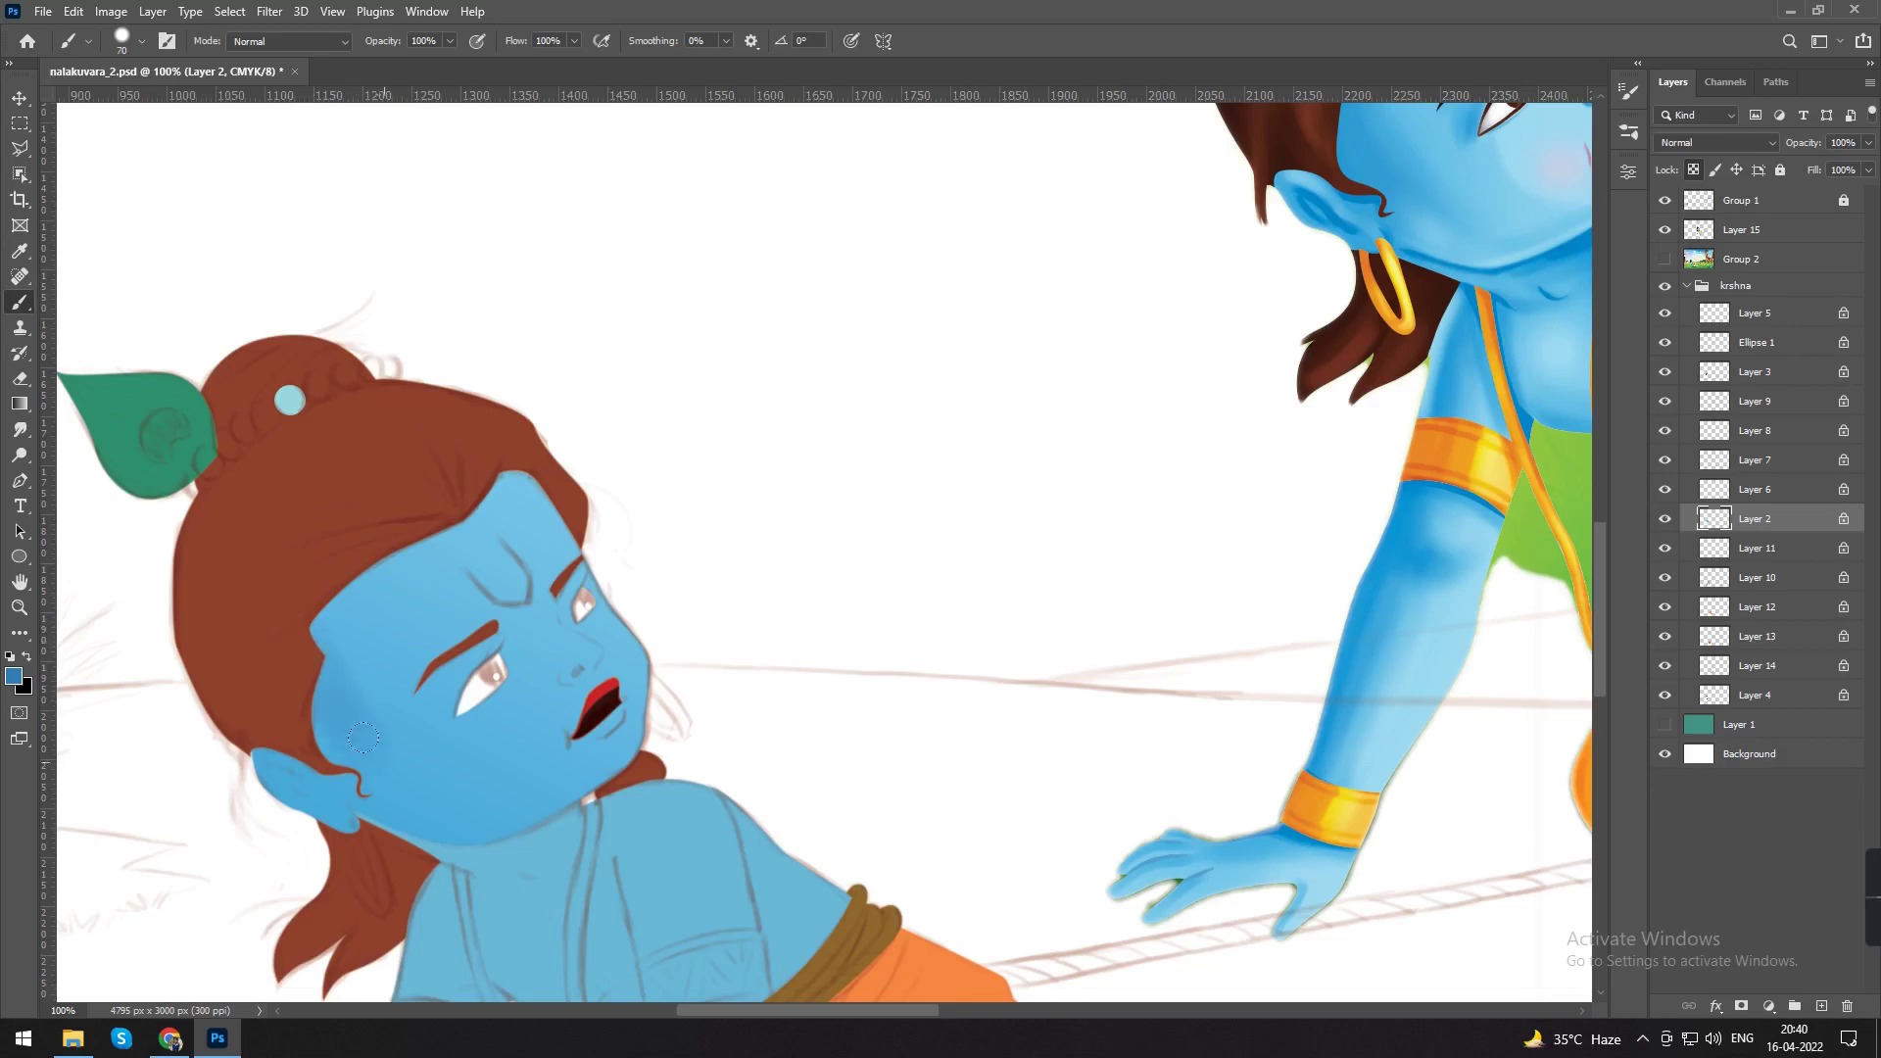
Step: Soften the brush and deepen the shading along the hairline and lower cheek at 80 to 90 px
key(shift+bracketleft)
key(bracketright)
drag(304, 632, 320, 693)
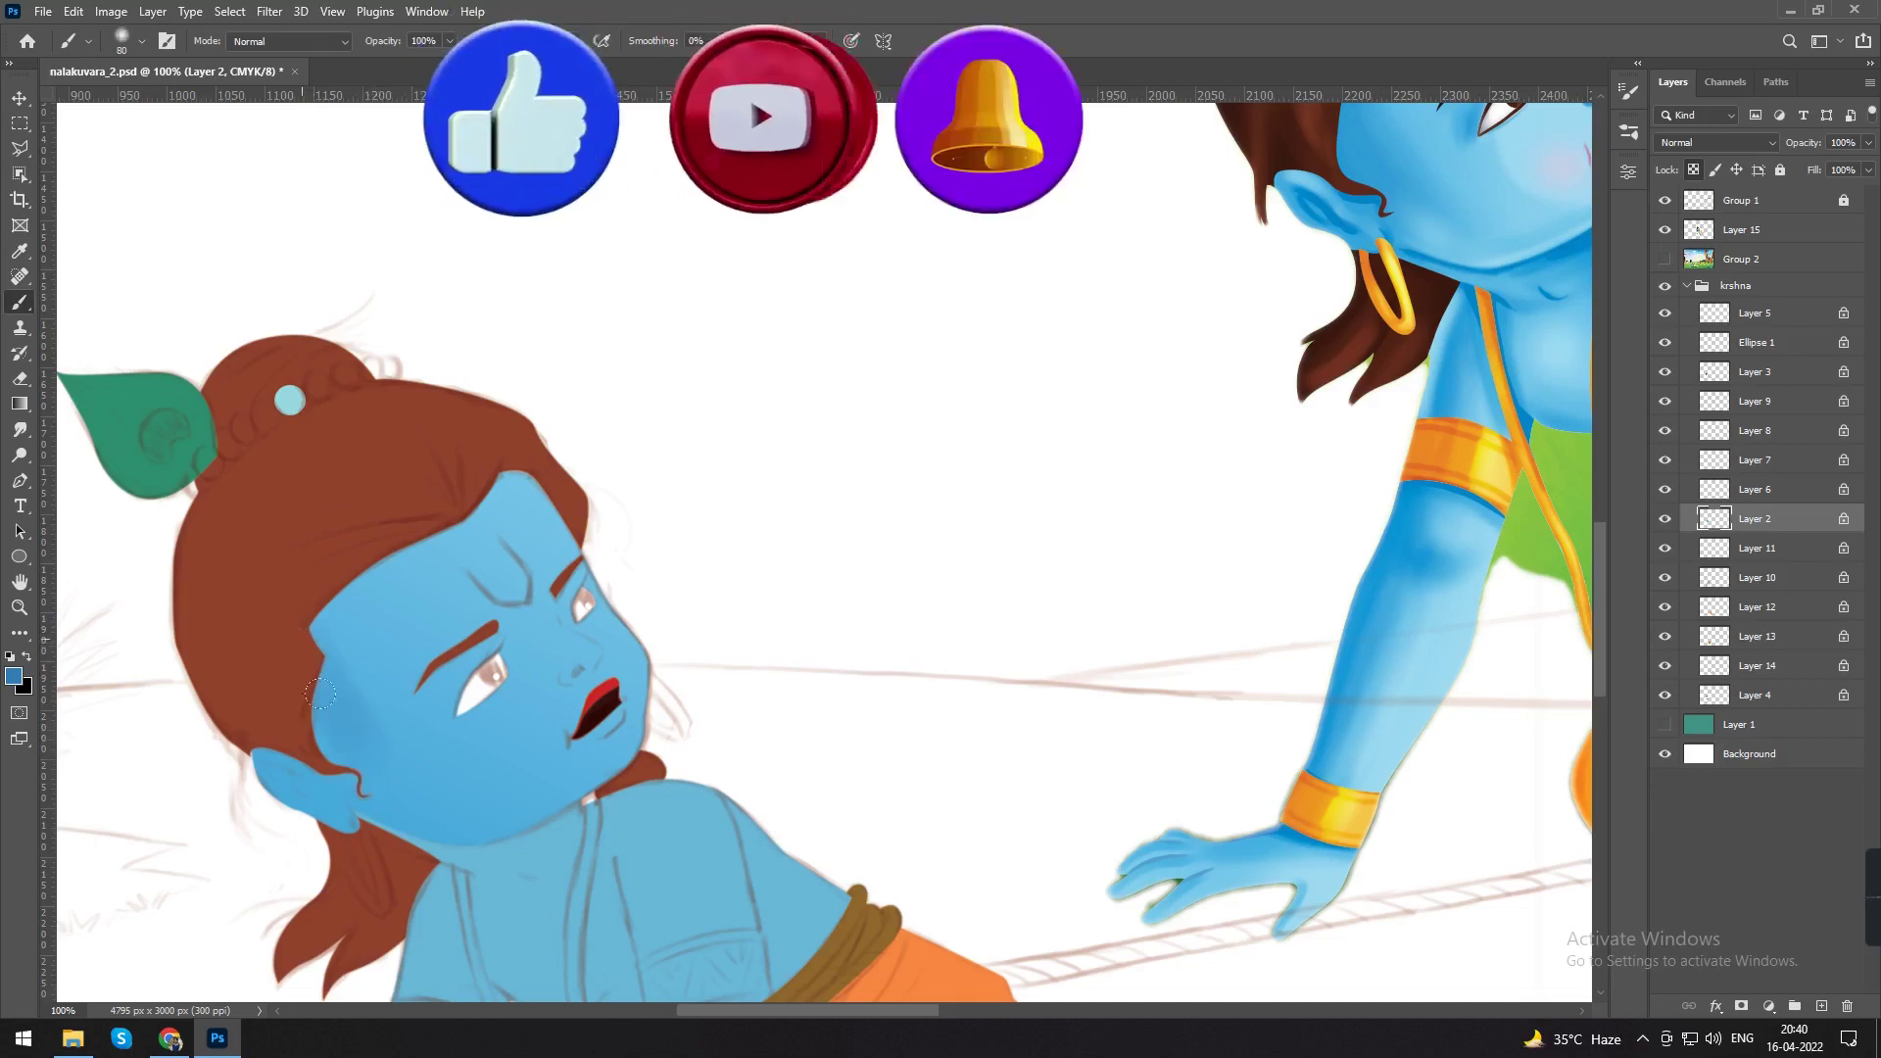
key(bracketright)
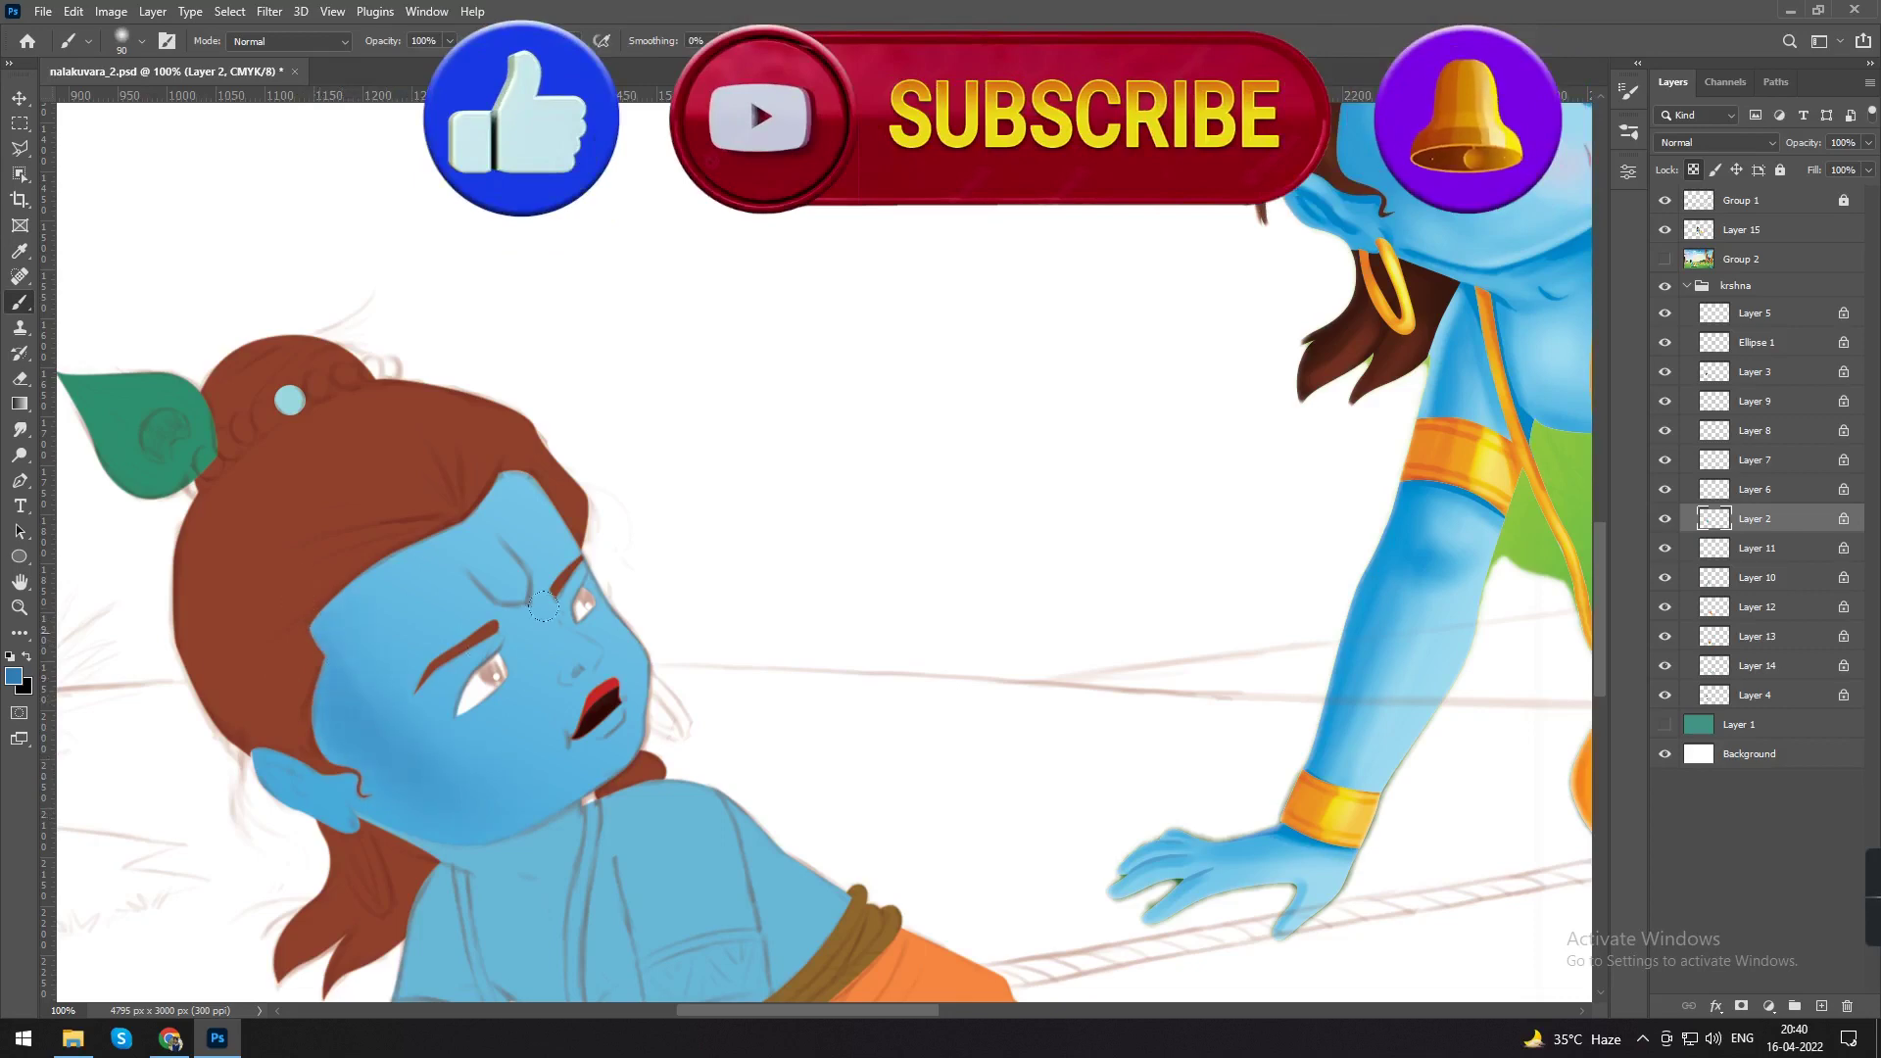
drag(555, 659, 484, 825)
Step: Shade the inner corner of the far eye beneath the eyebrow with a smaller brush
drag(536, 696, 693, 519)
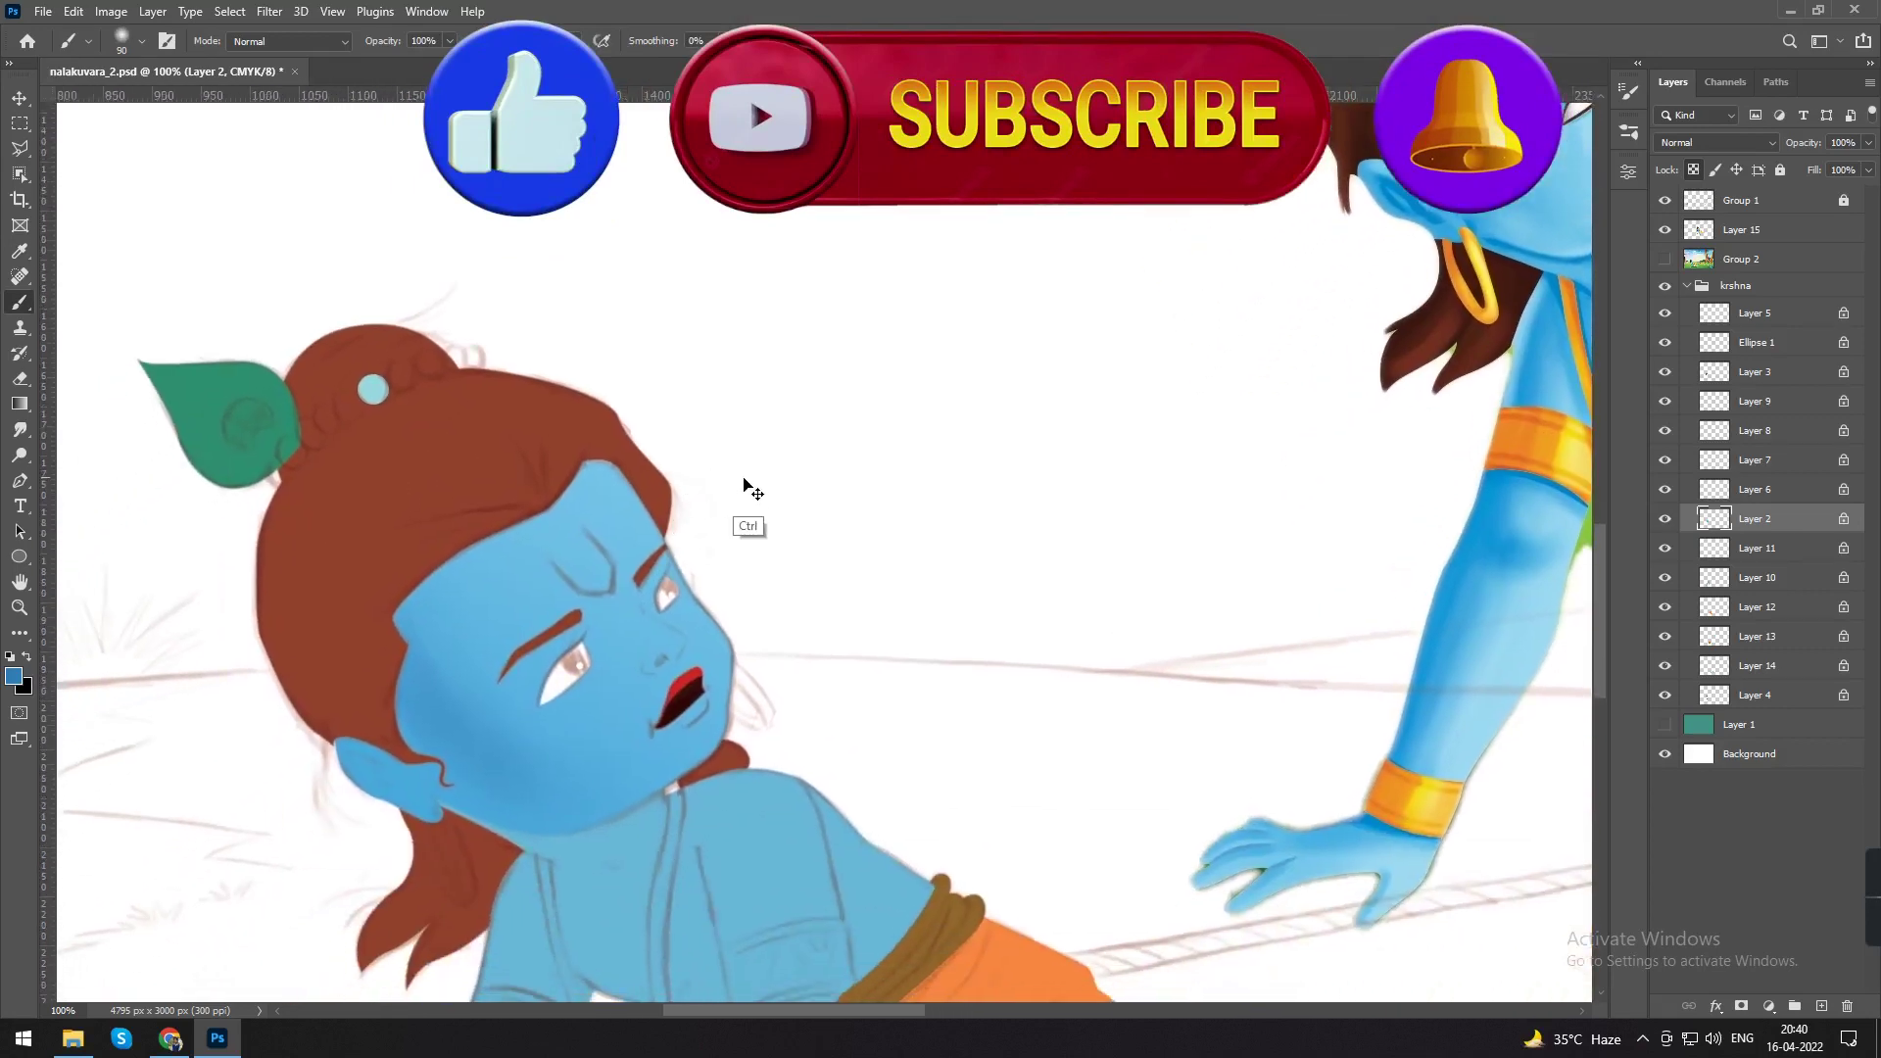
key(ctrl+plus)
key(bracketleft)
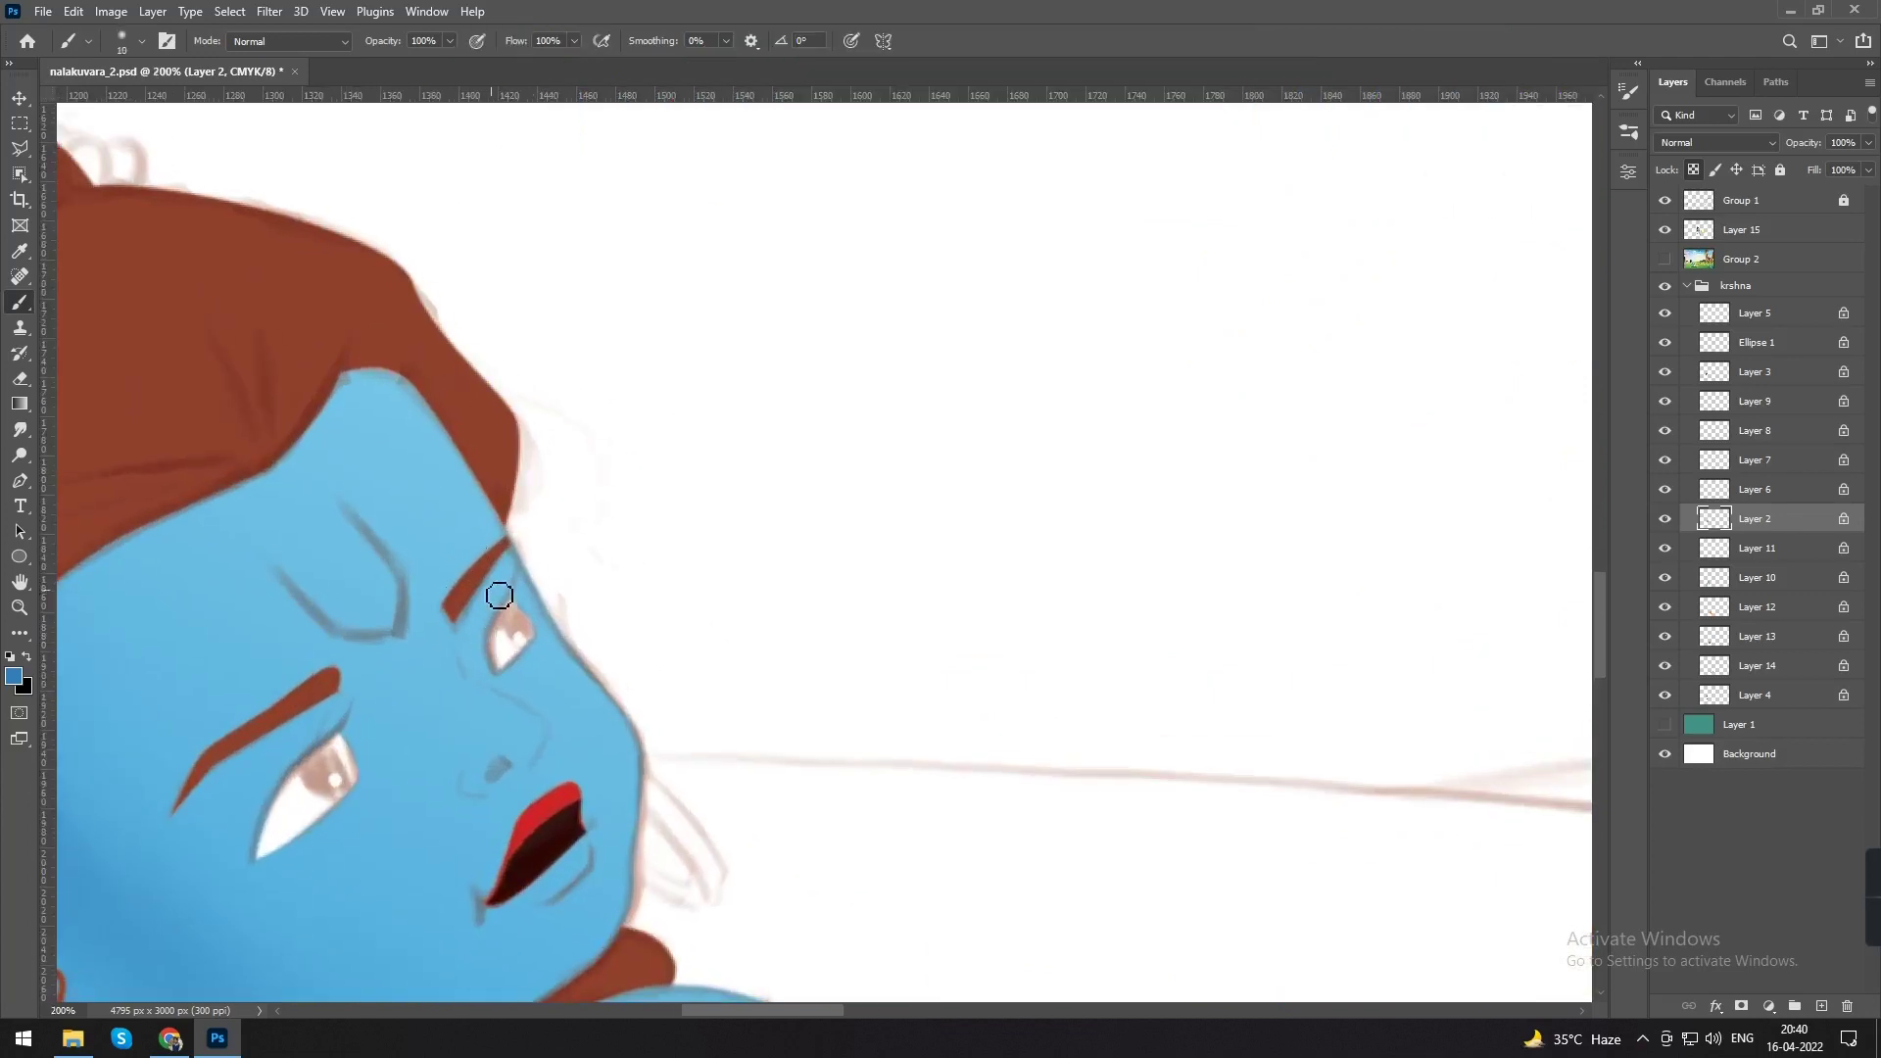
drag(466, 632, 471, 654)
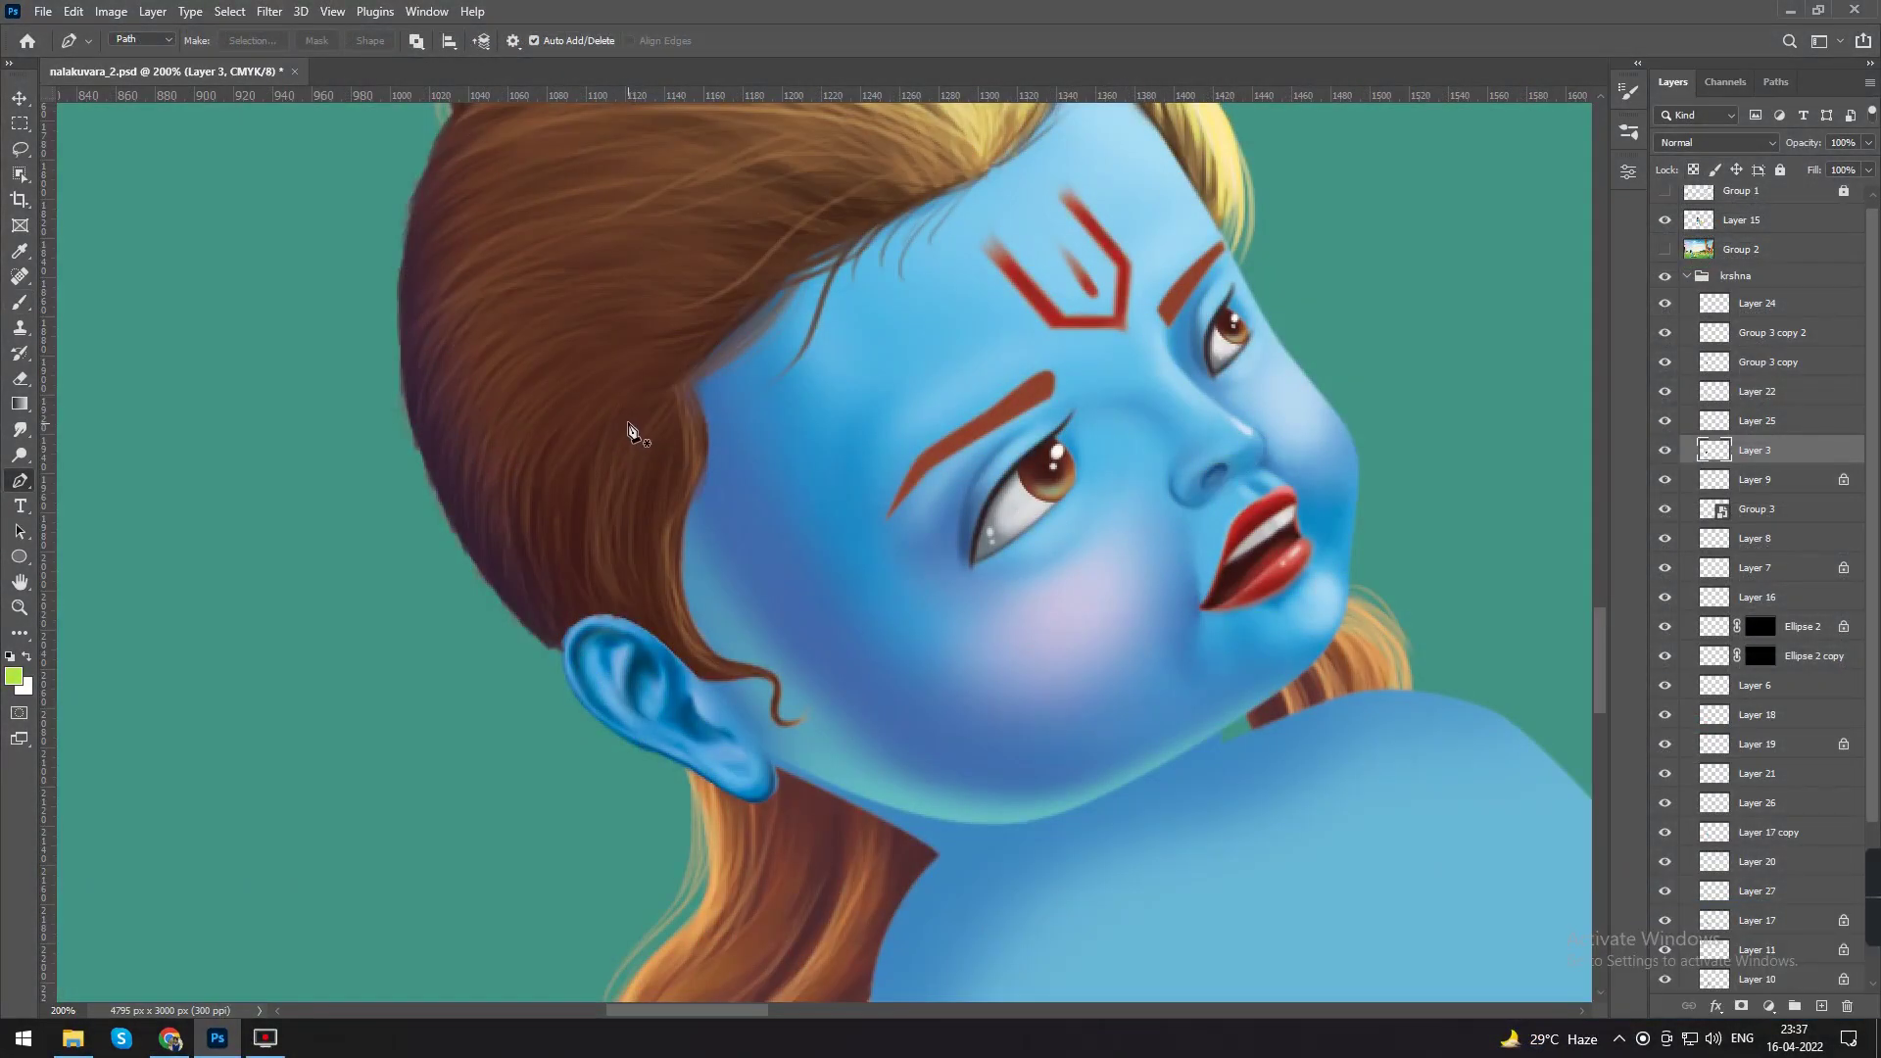
Step: Draw two curved open pen paths for loose hair strands running from above the ear down over it to the lower hair
click(628, 421)
drag(642, 597, 689, 718)
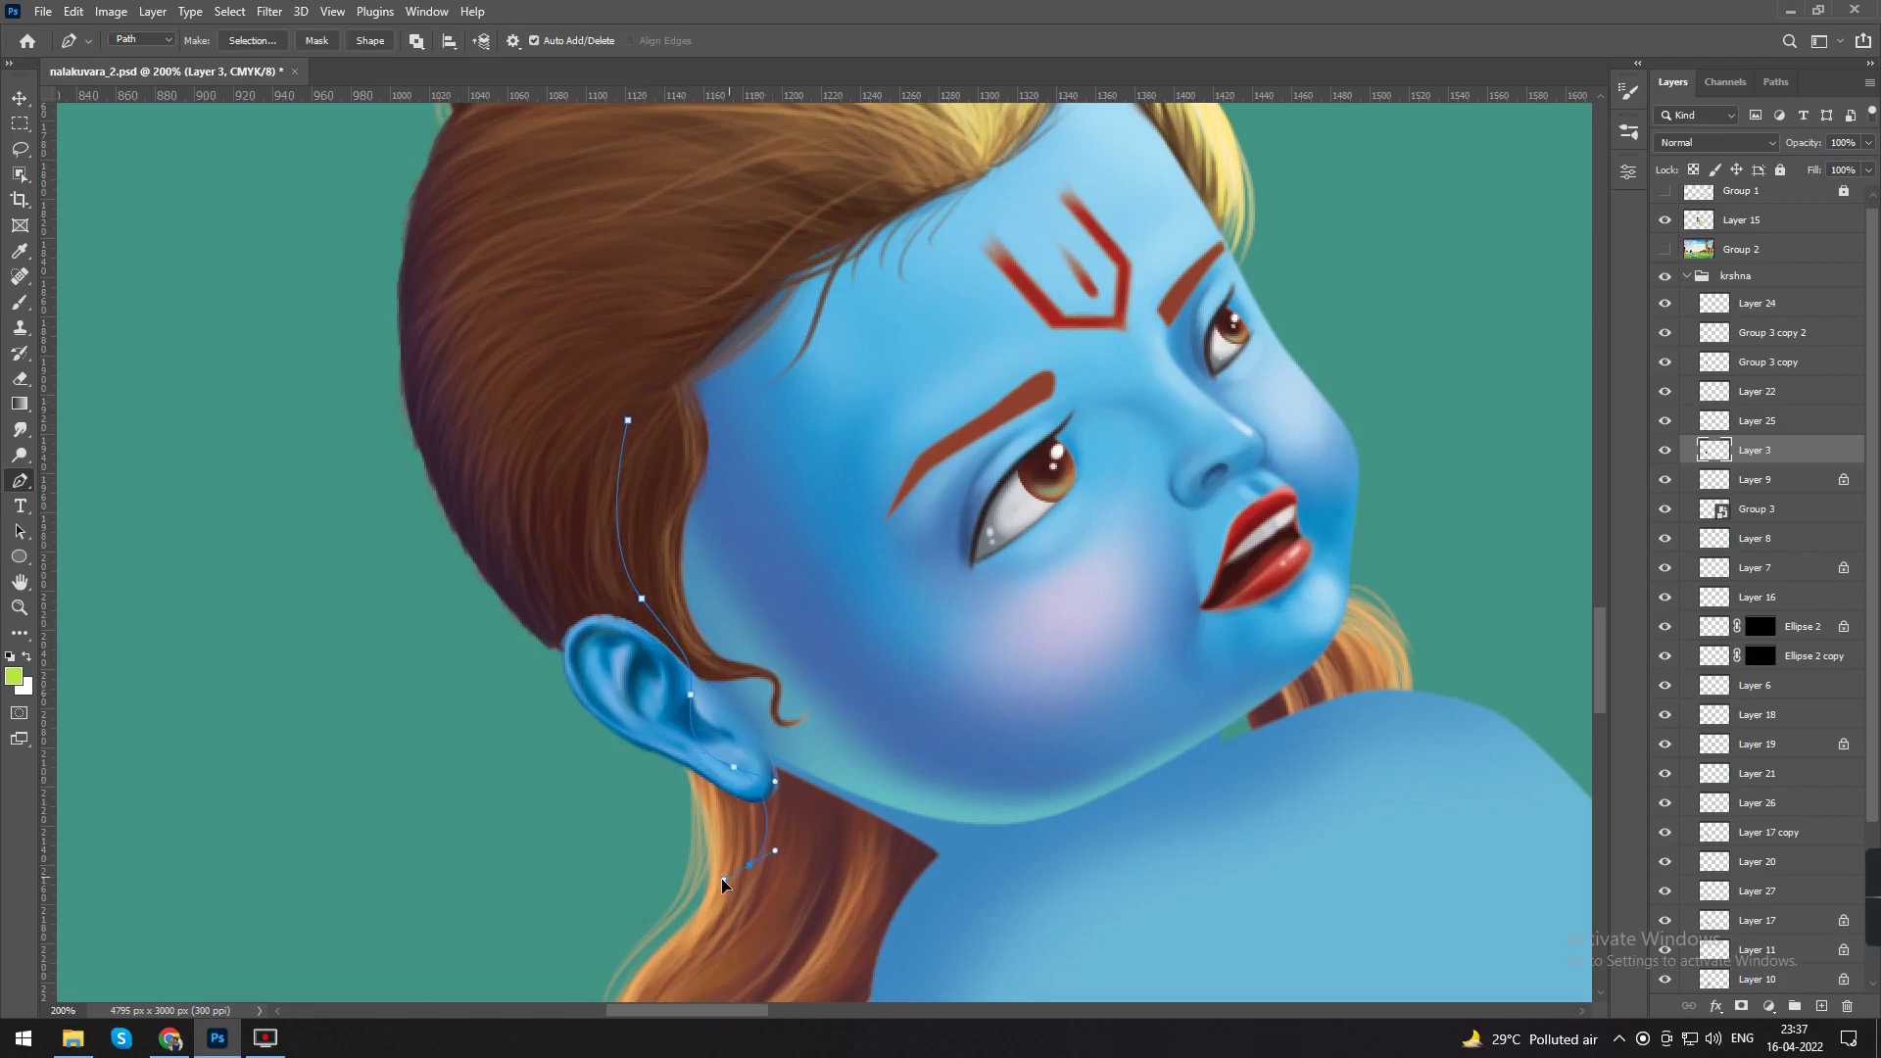
key(Escape)
click(610, 602)
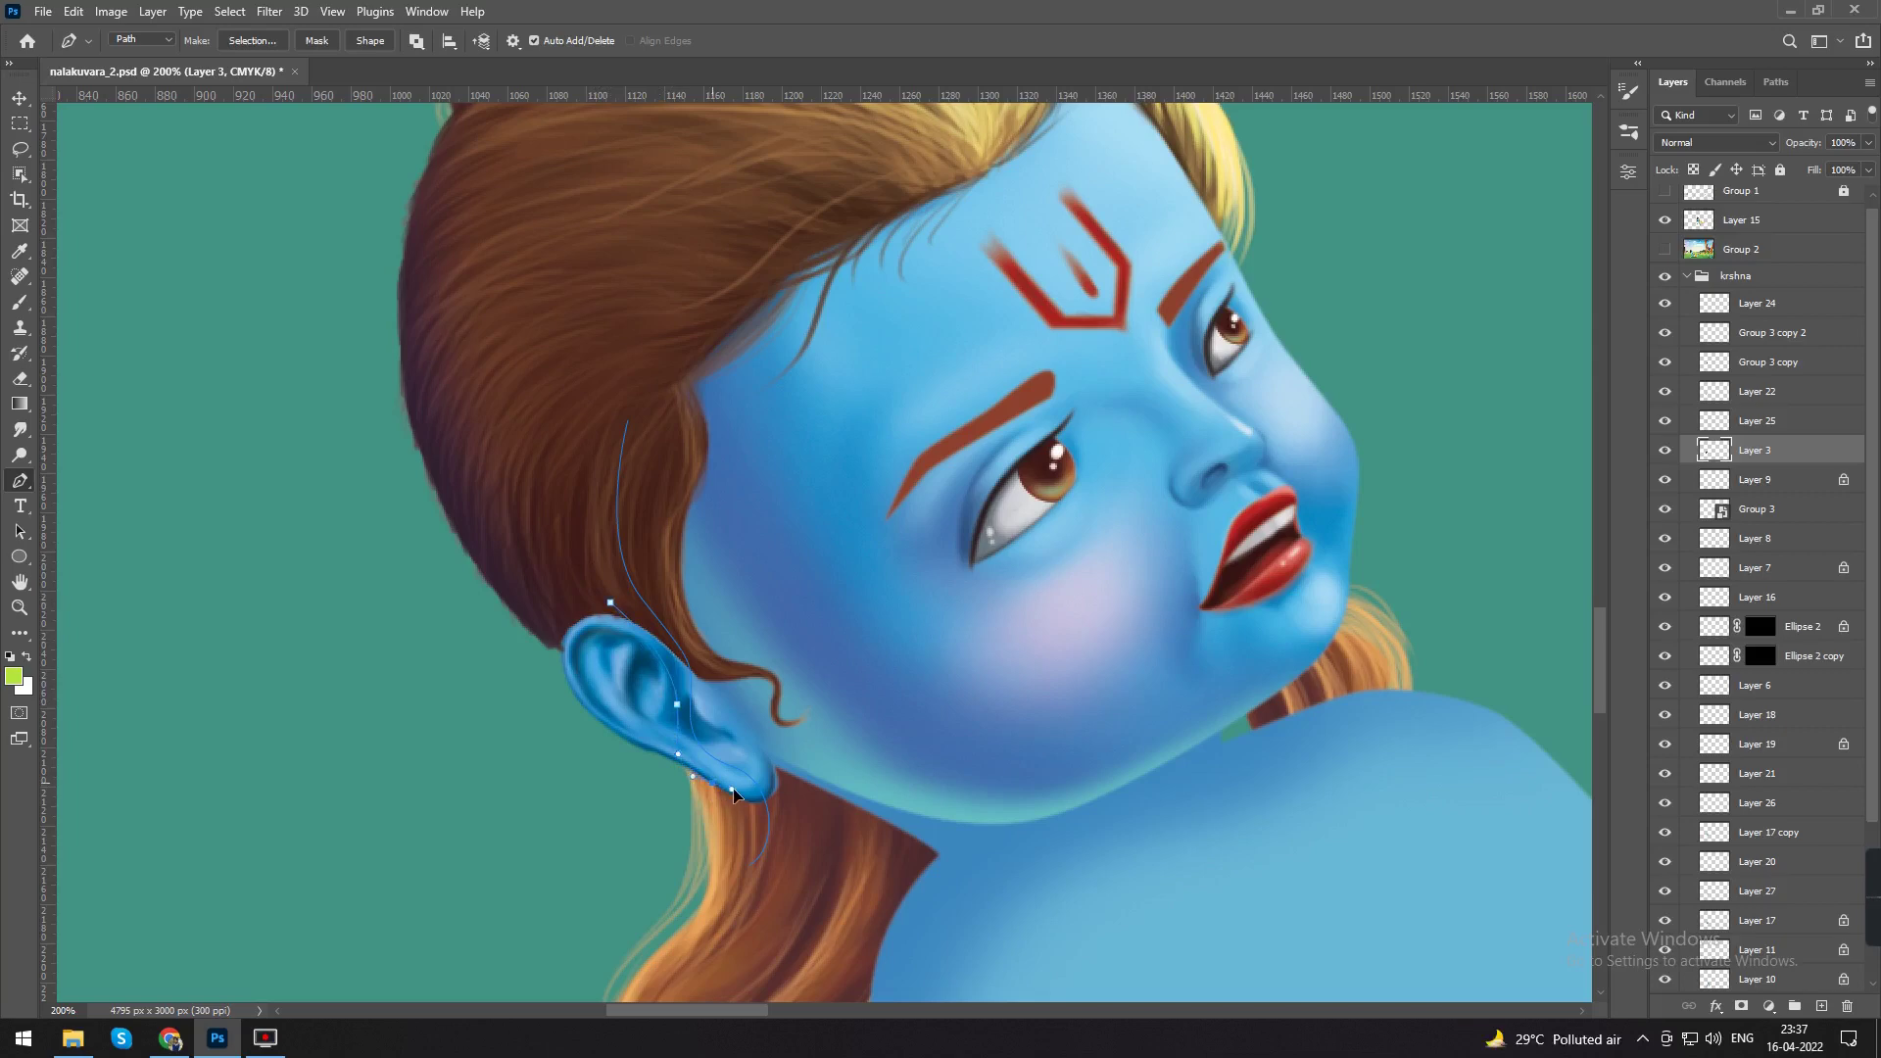
drag(712, 875, 707, 882)
Step: Add more strand paths in front of the ear and along the temple hairline down to the curl
drag(672, 669, 626, 617)
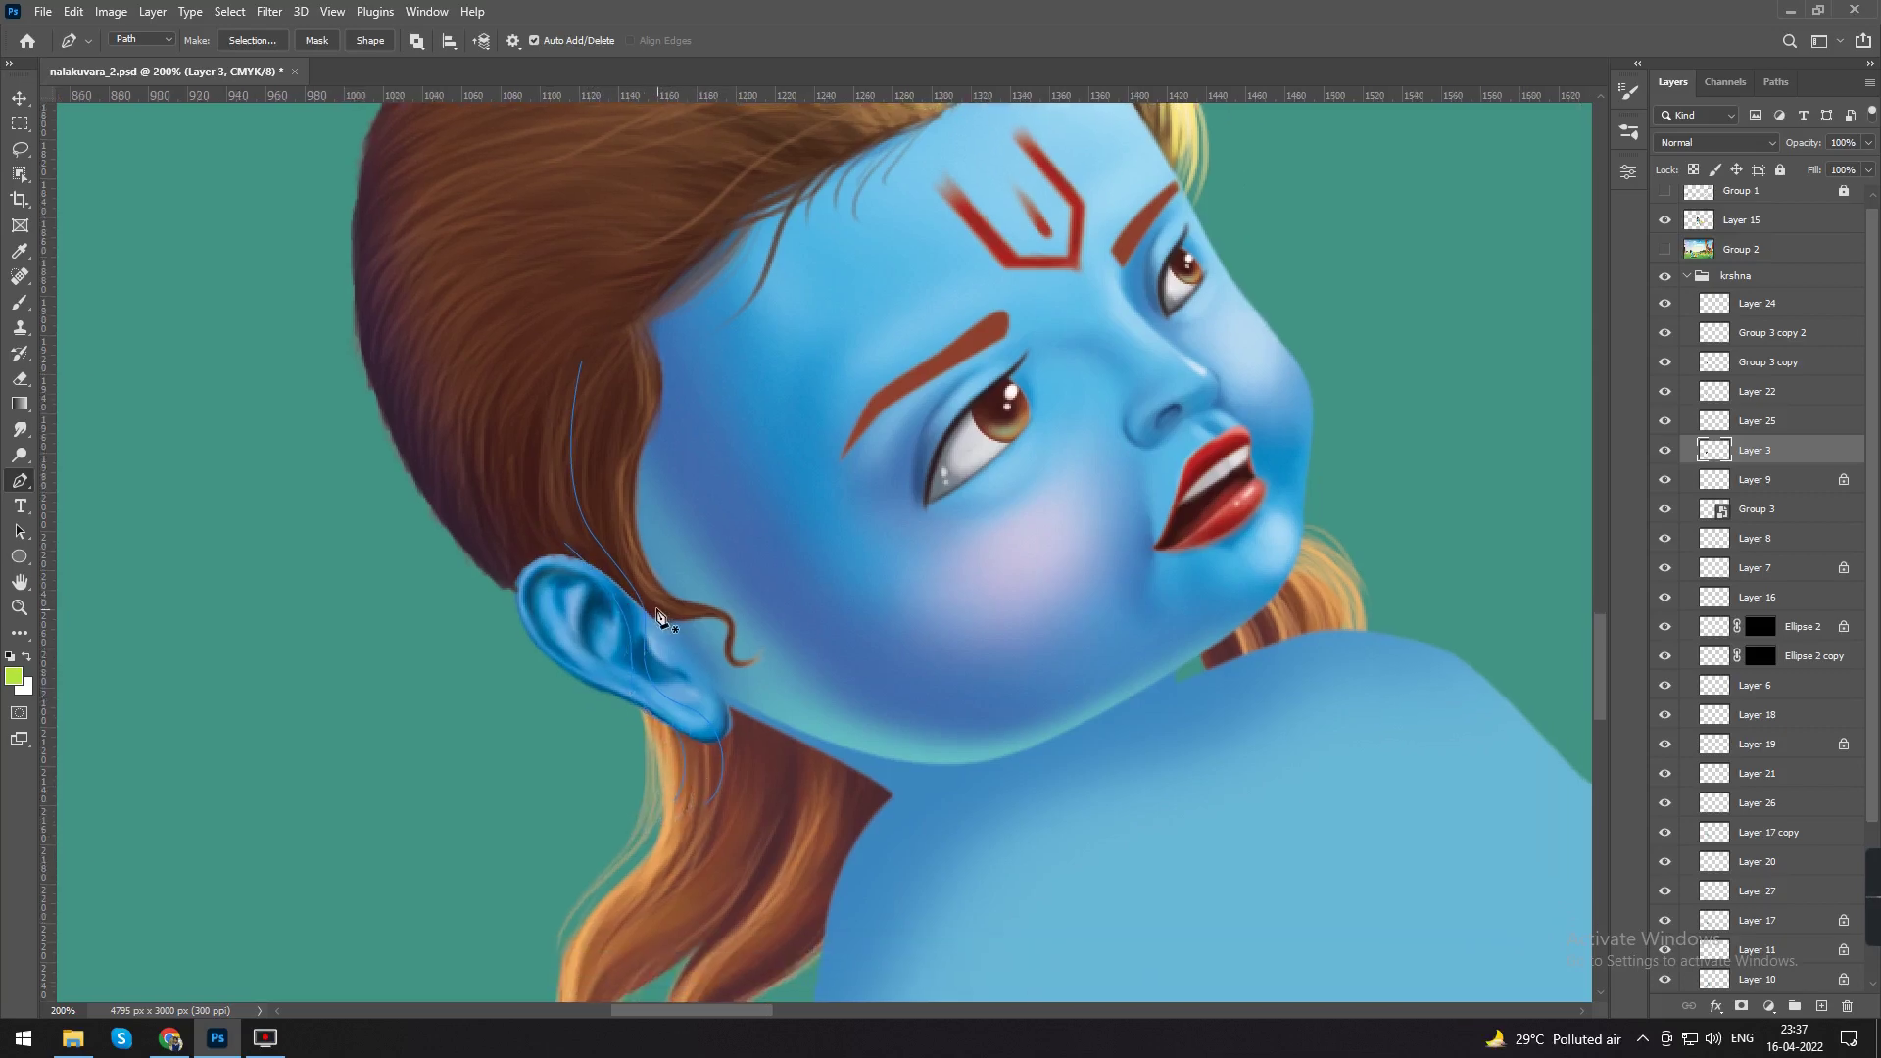
drag(733, 753, 737, 779)
drag(702, 639, 700, 705)
click(646, 414)
drag(645, 557, 641, 577)
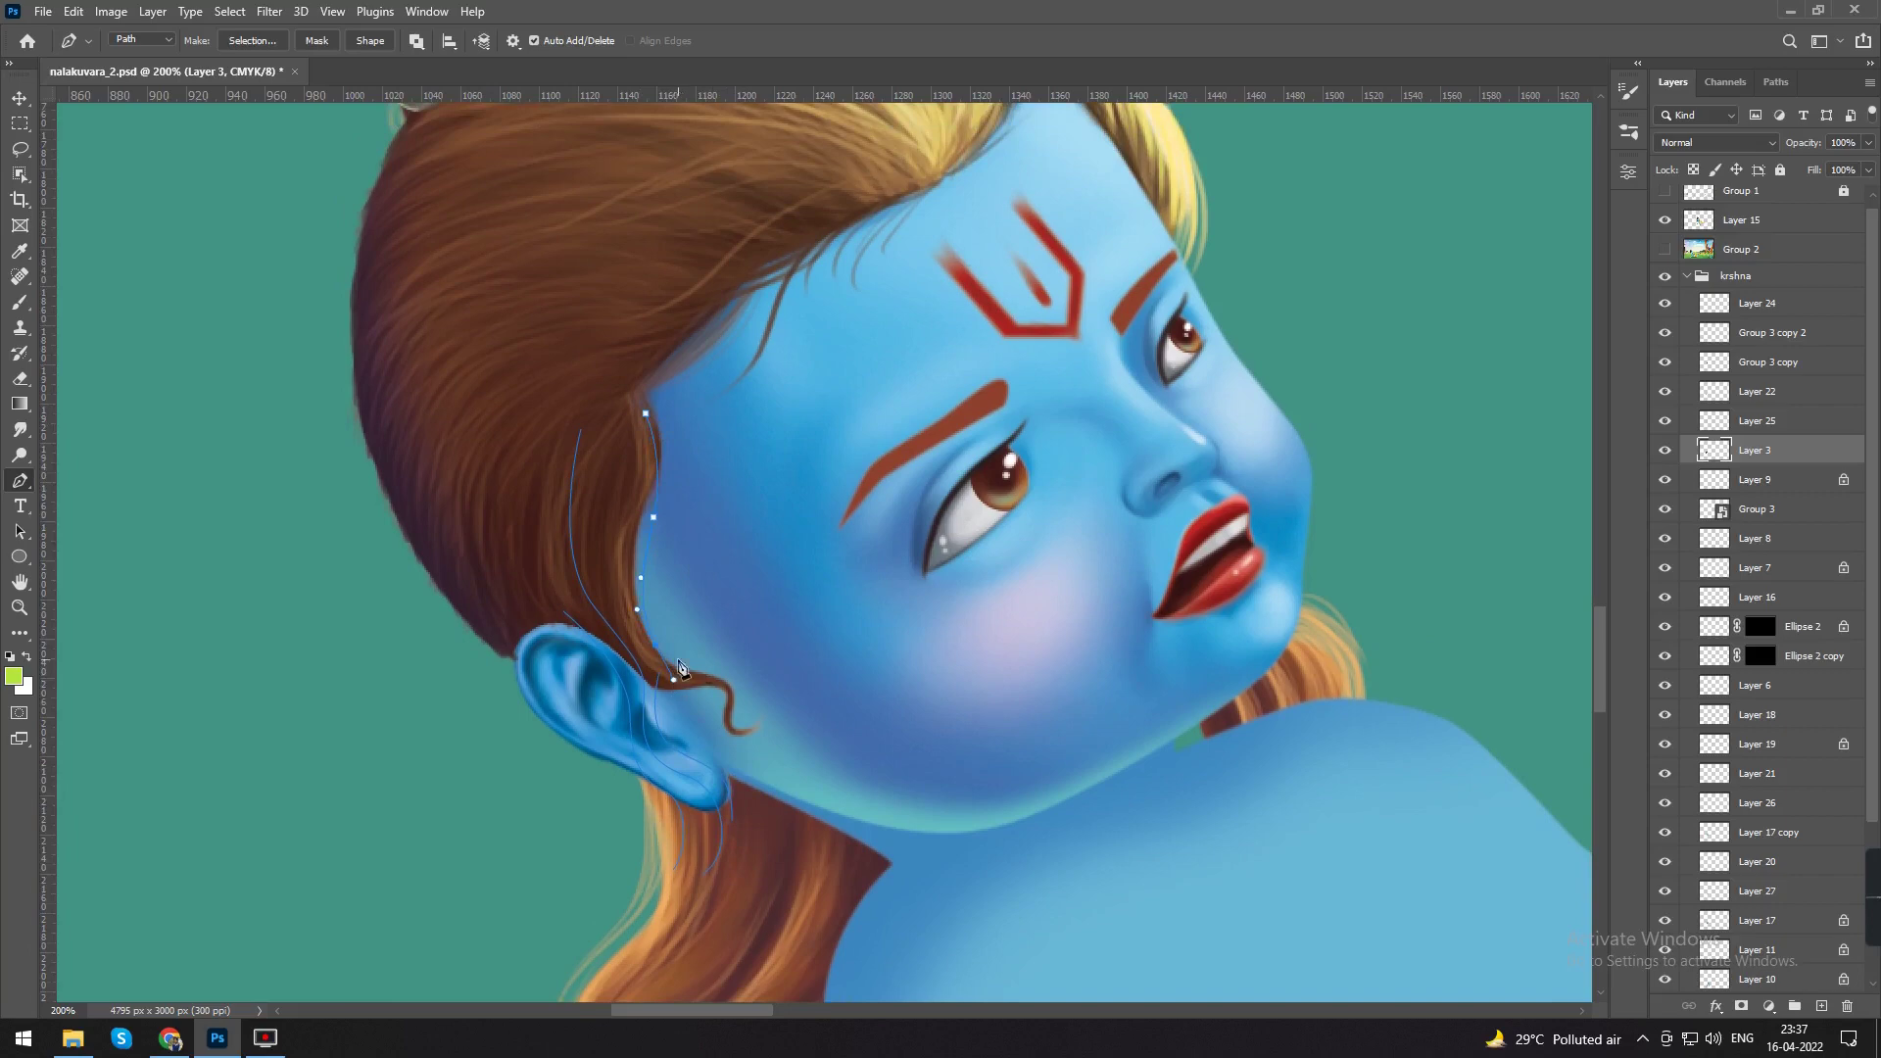
click(646, 451)
drag(744, 689, 697, 660)
Step: Set up a 4 px brush with brown sampled from the hair and add a new layer above Layer 3
key(b)
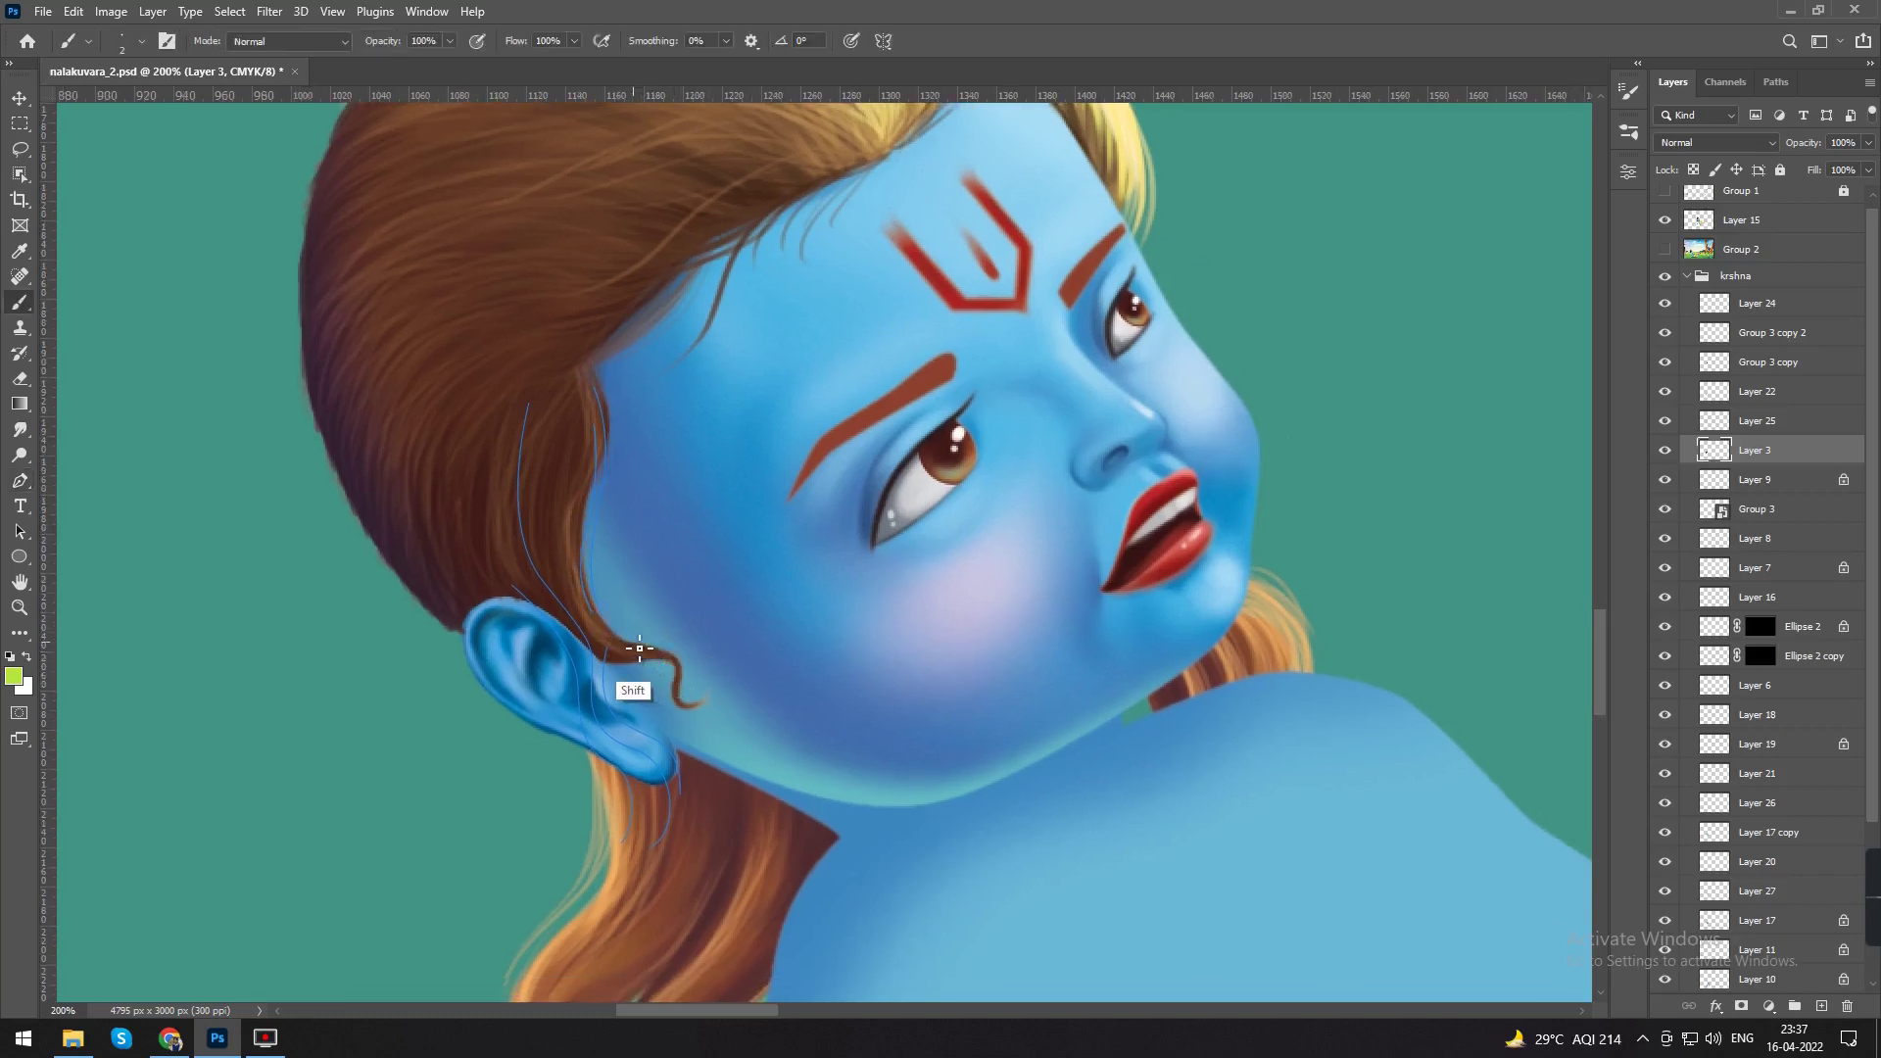
key(bracketright)
key(bracketright)
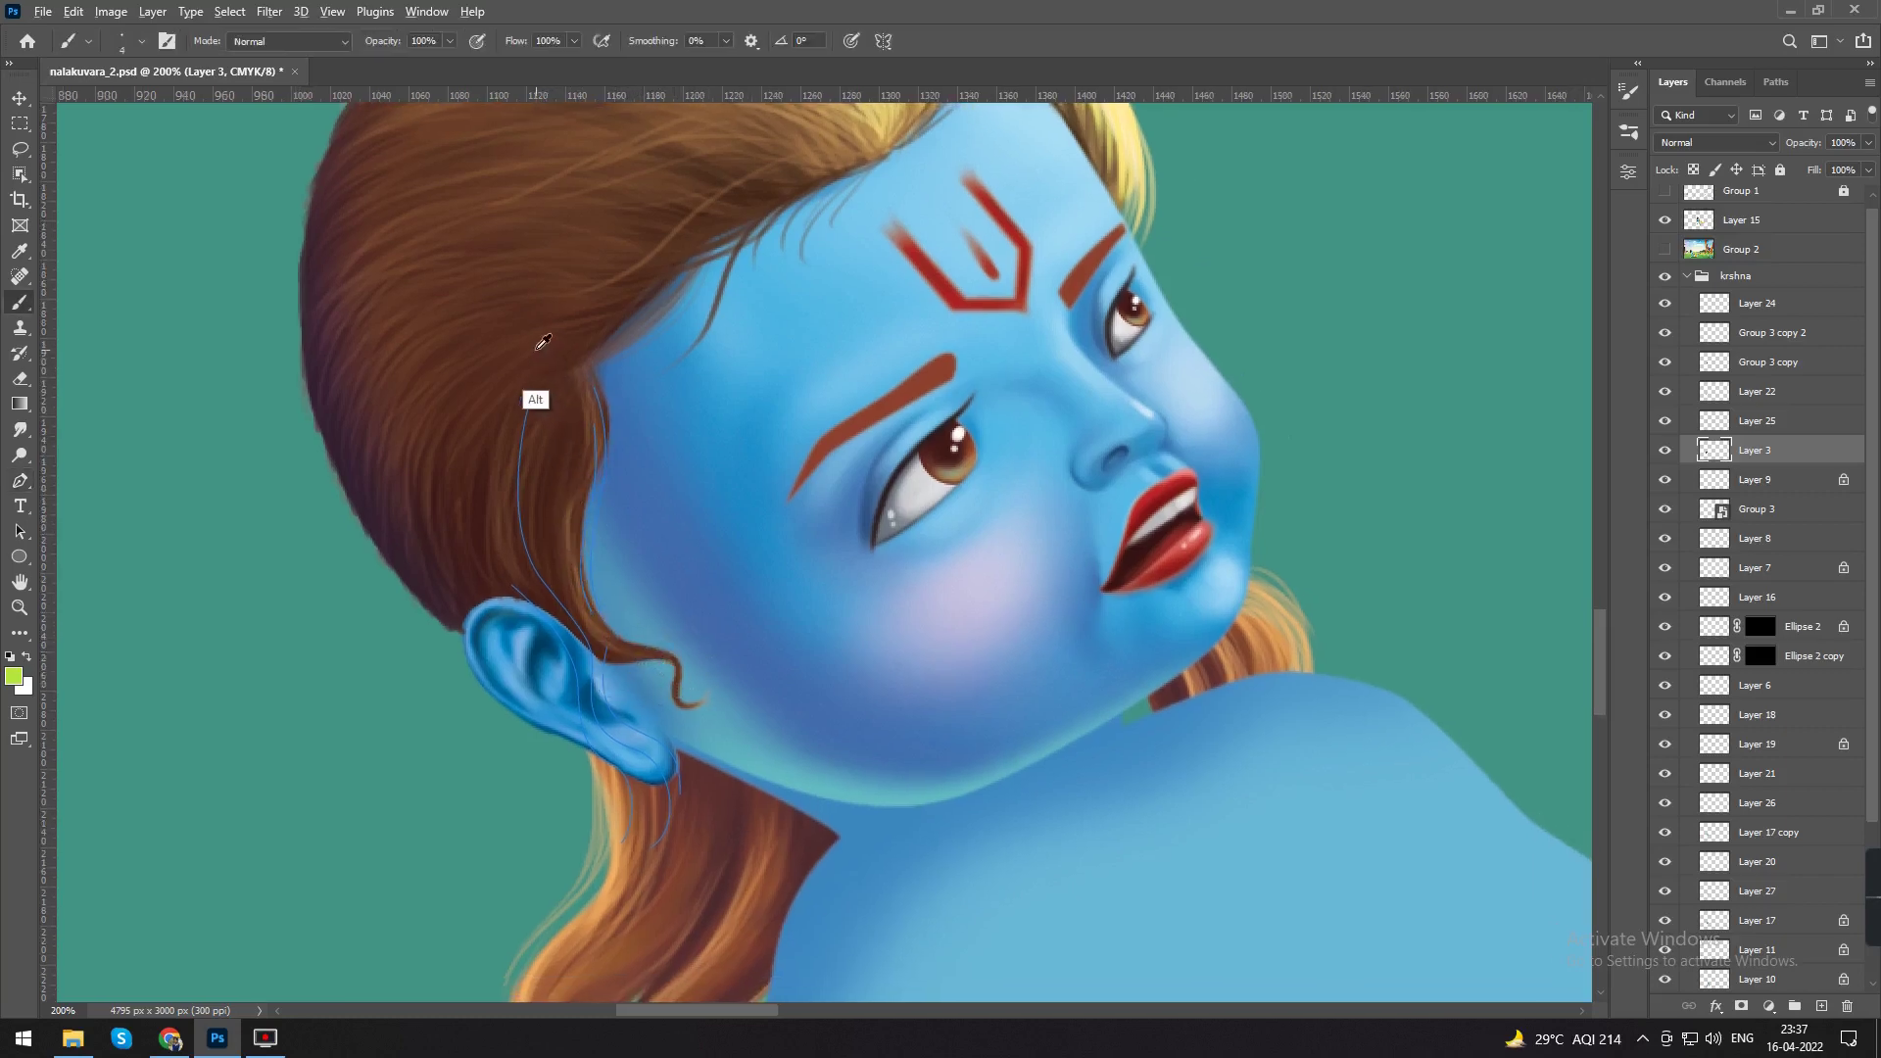
alt+click(525, 403)
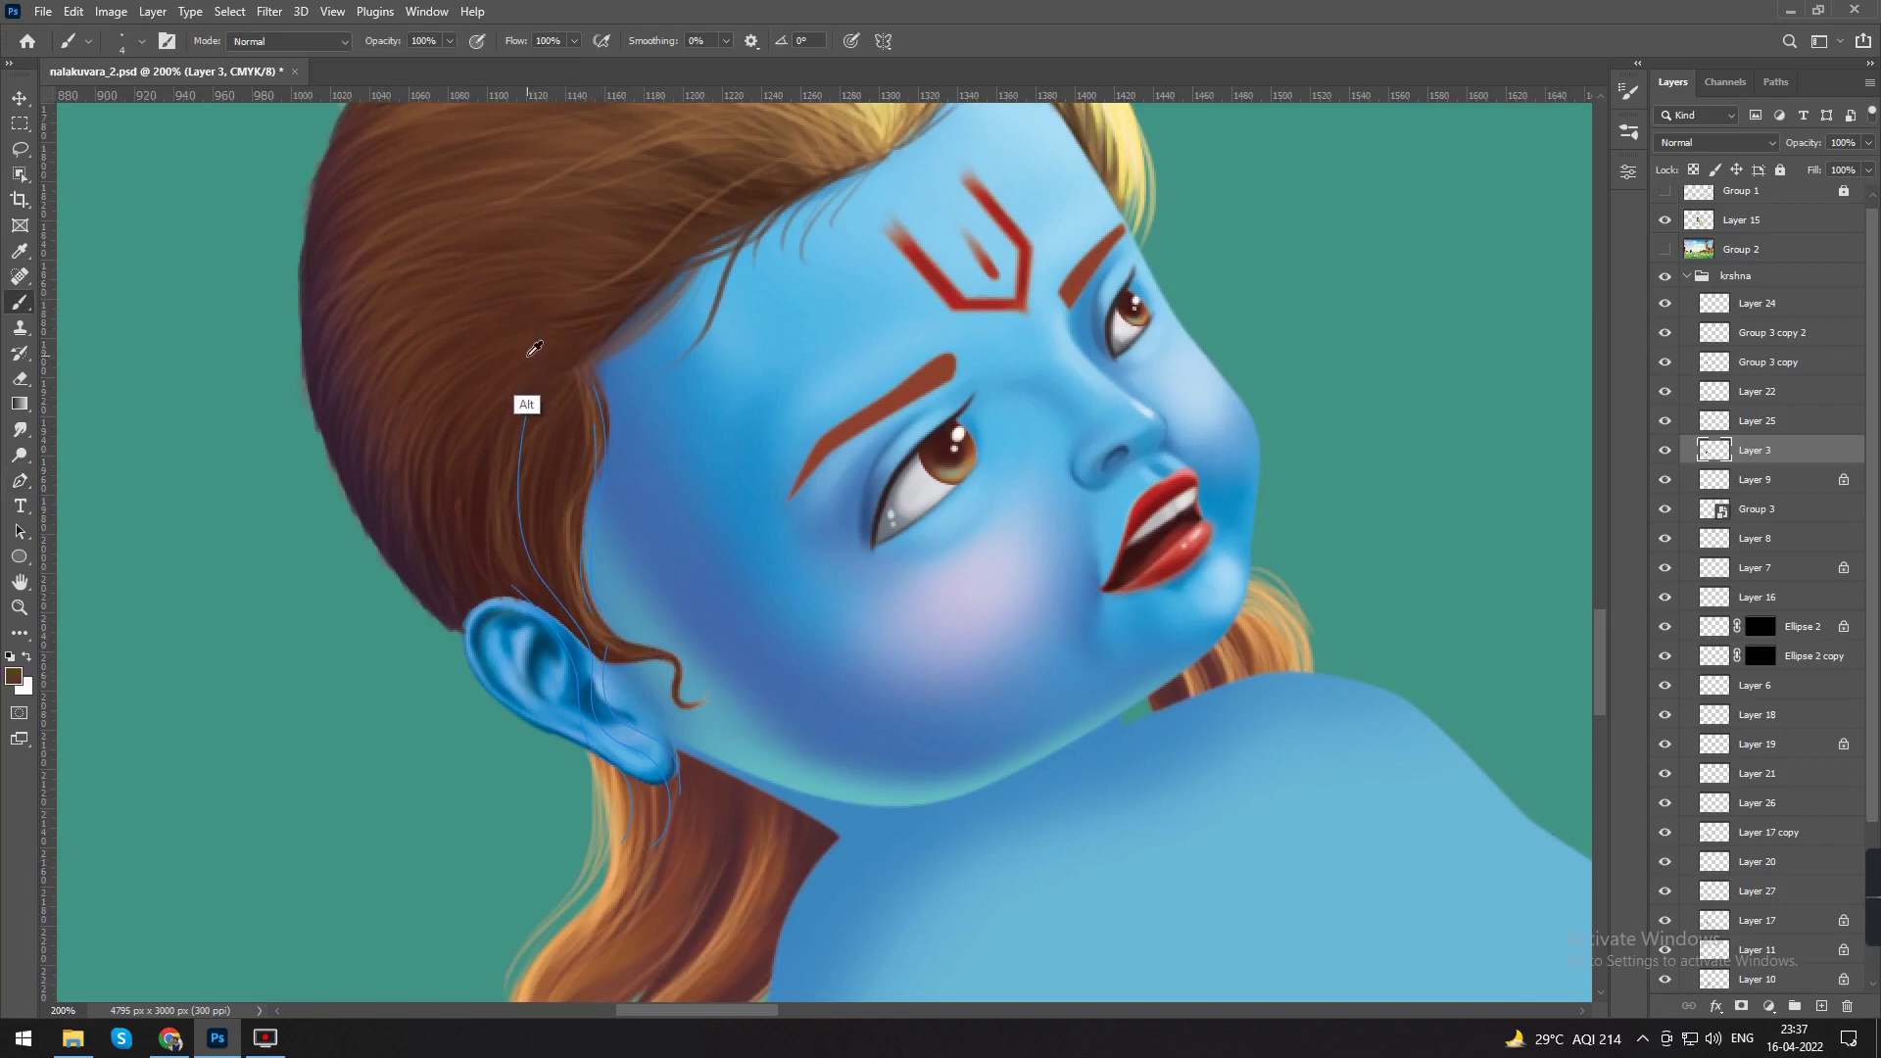
click(1664, 451)
click(1664, 451)
click(1823, 1007)
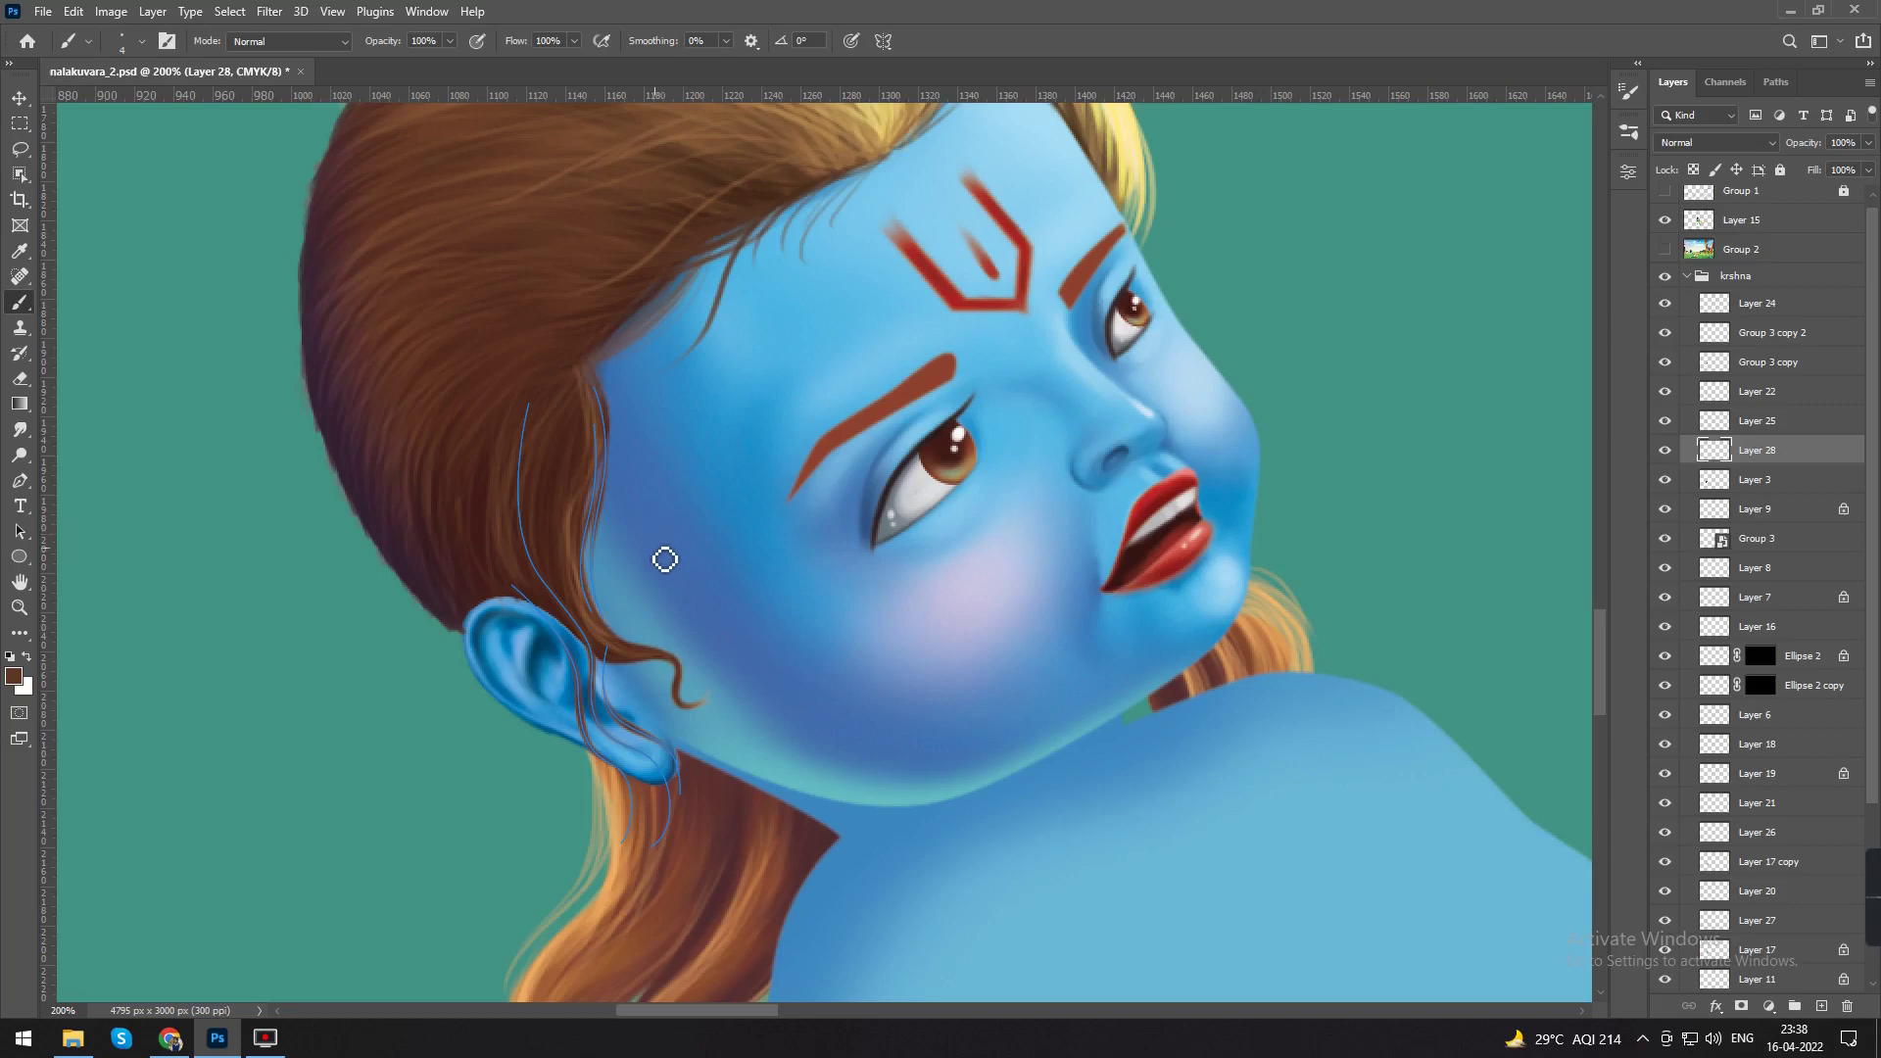
Step: Stroke the strand paths with light tan sampled from the hair below the ear using a 3 px brush, and dismiss the paths
alt+click(622, 809)
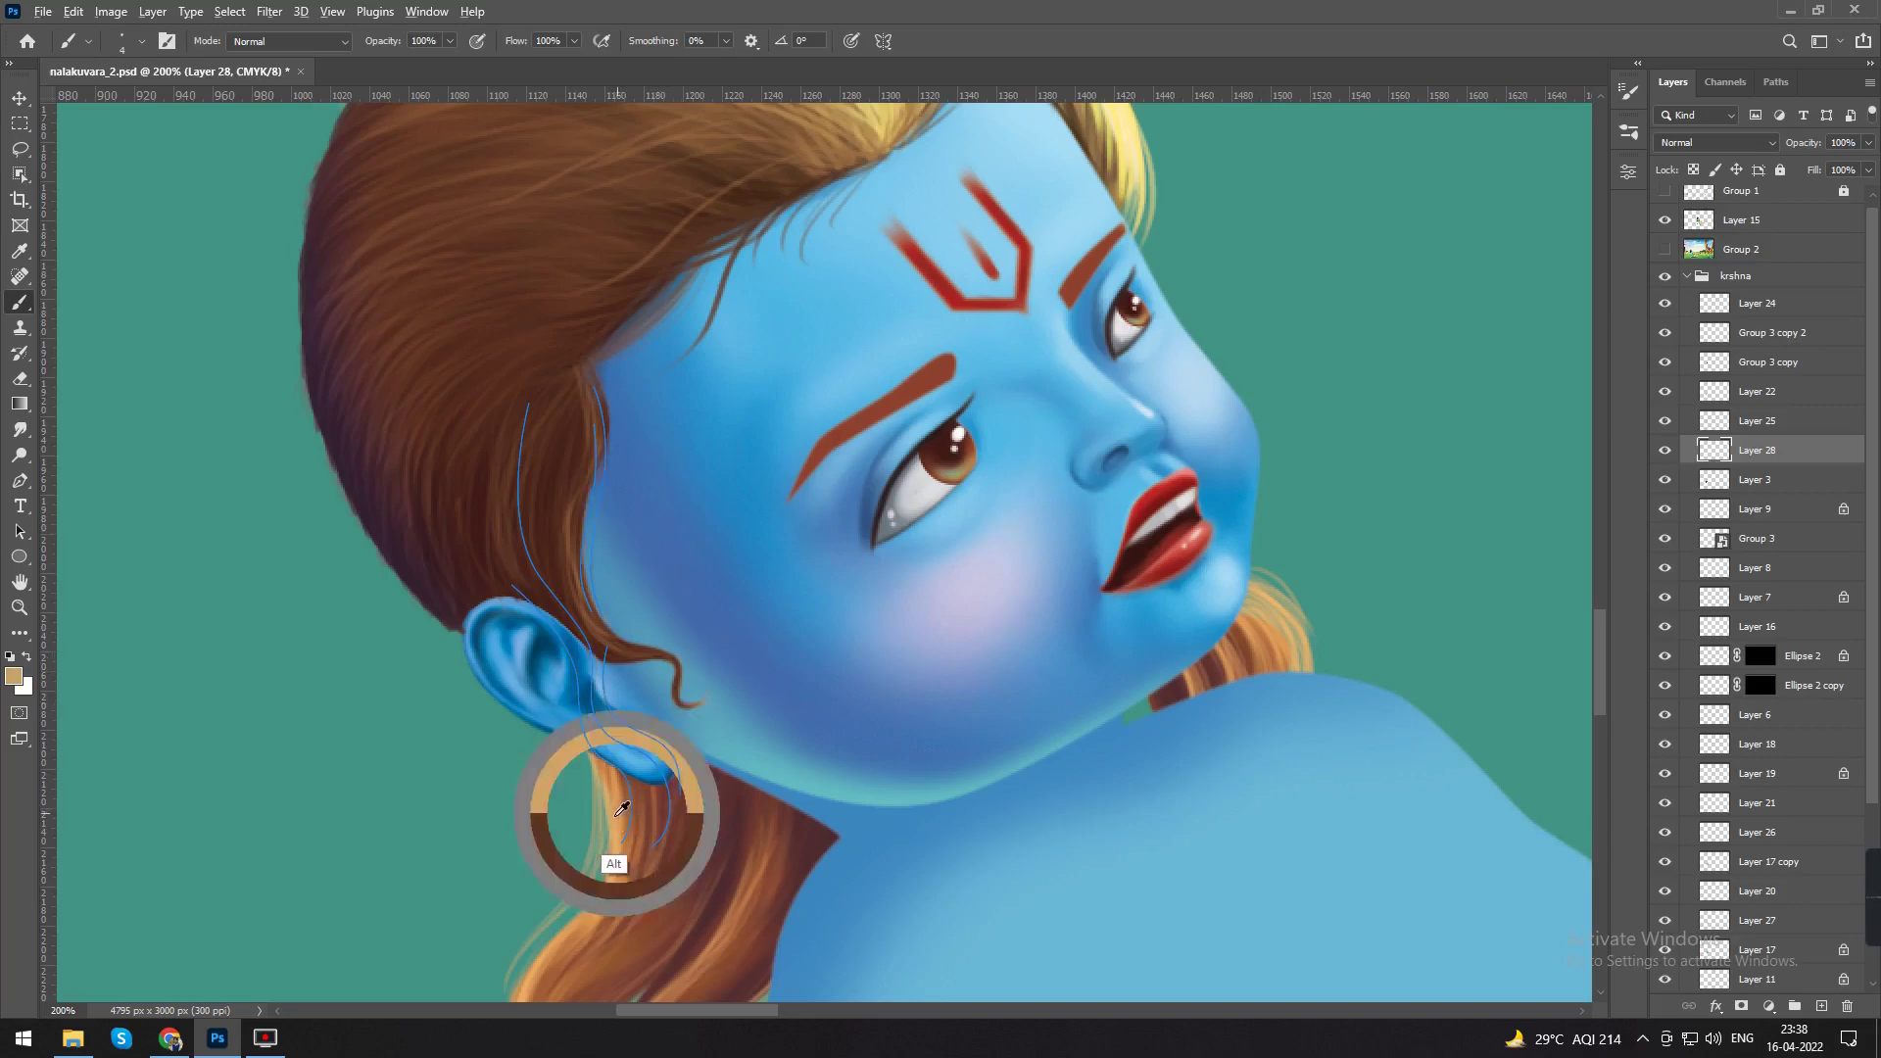
key([)
key(Return)
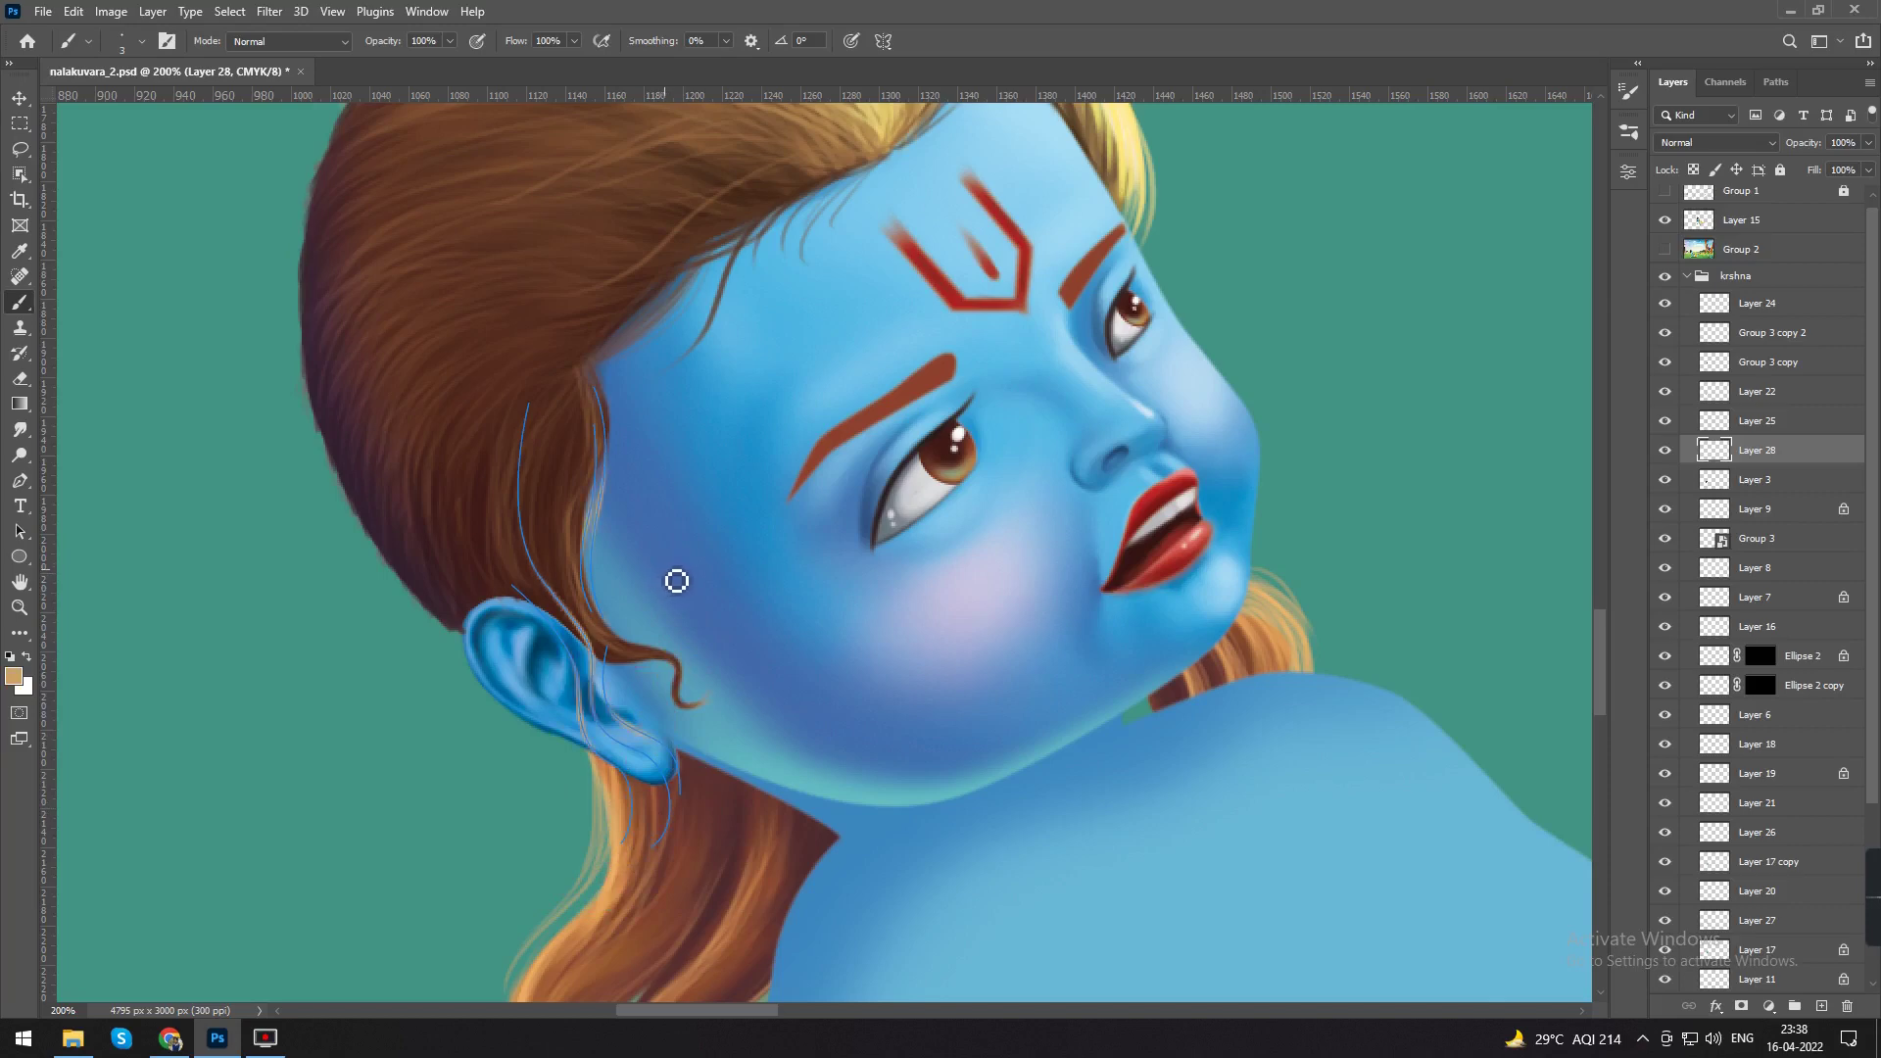
key(p)
key(Return)
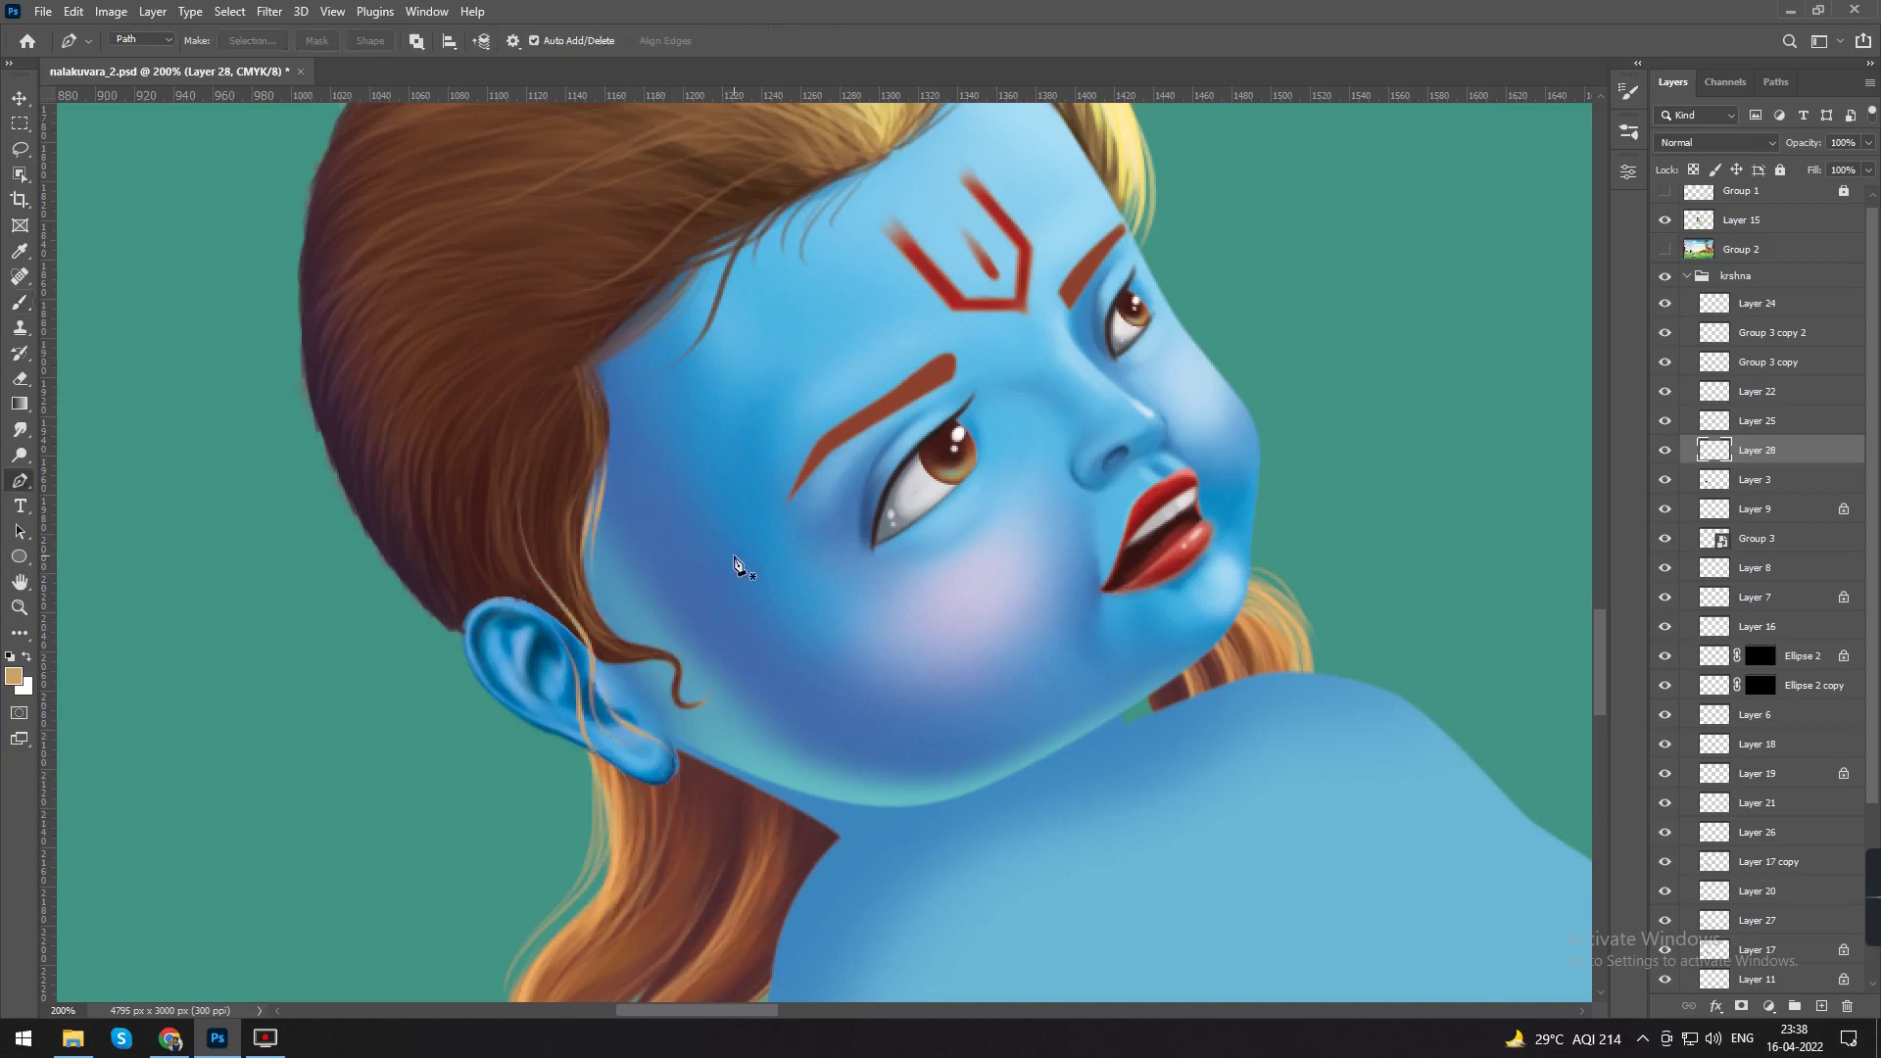
Step: Lock Layer 28's transparent pixels and fill its strands with dark brown sampled from the hair near the temple
key(ctrl+minus)
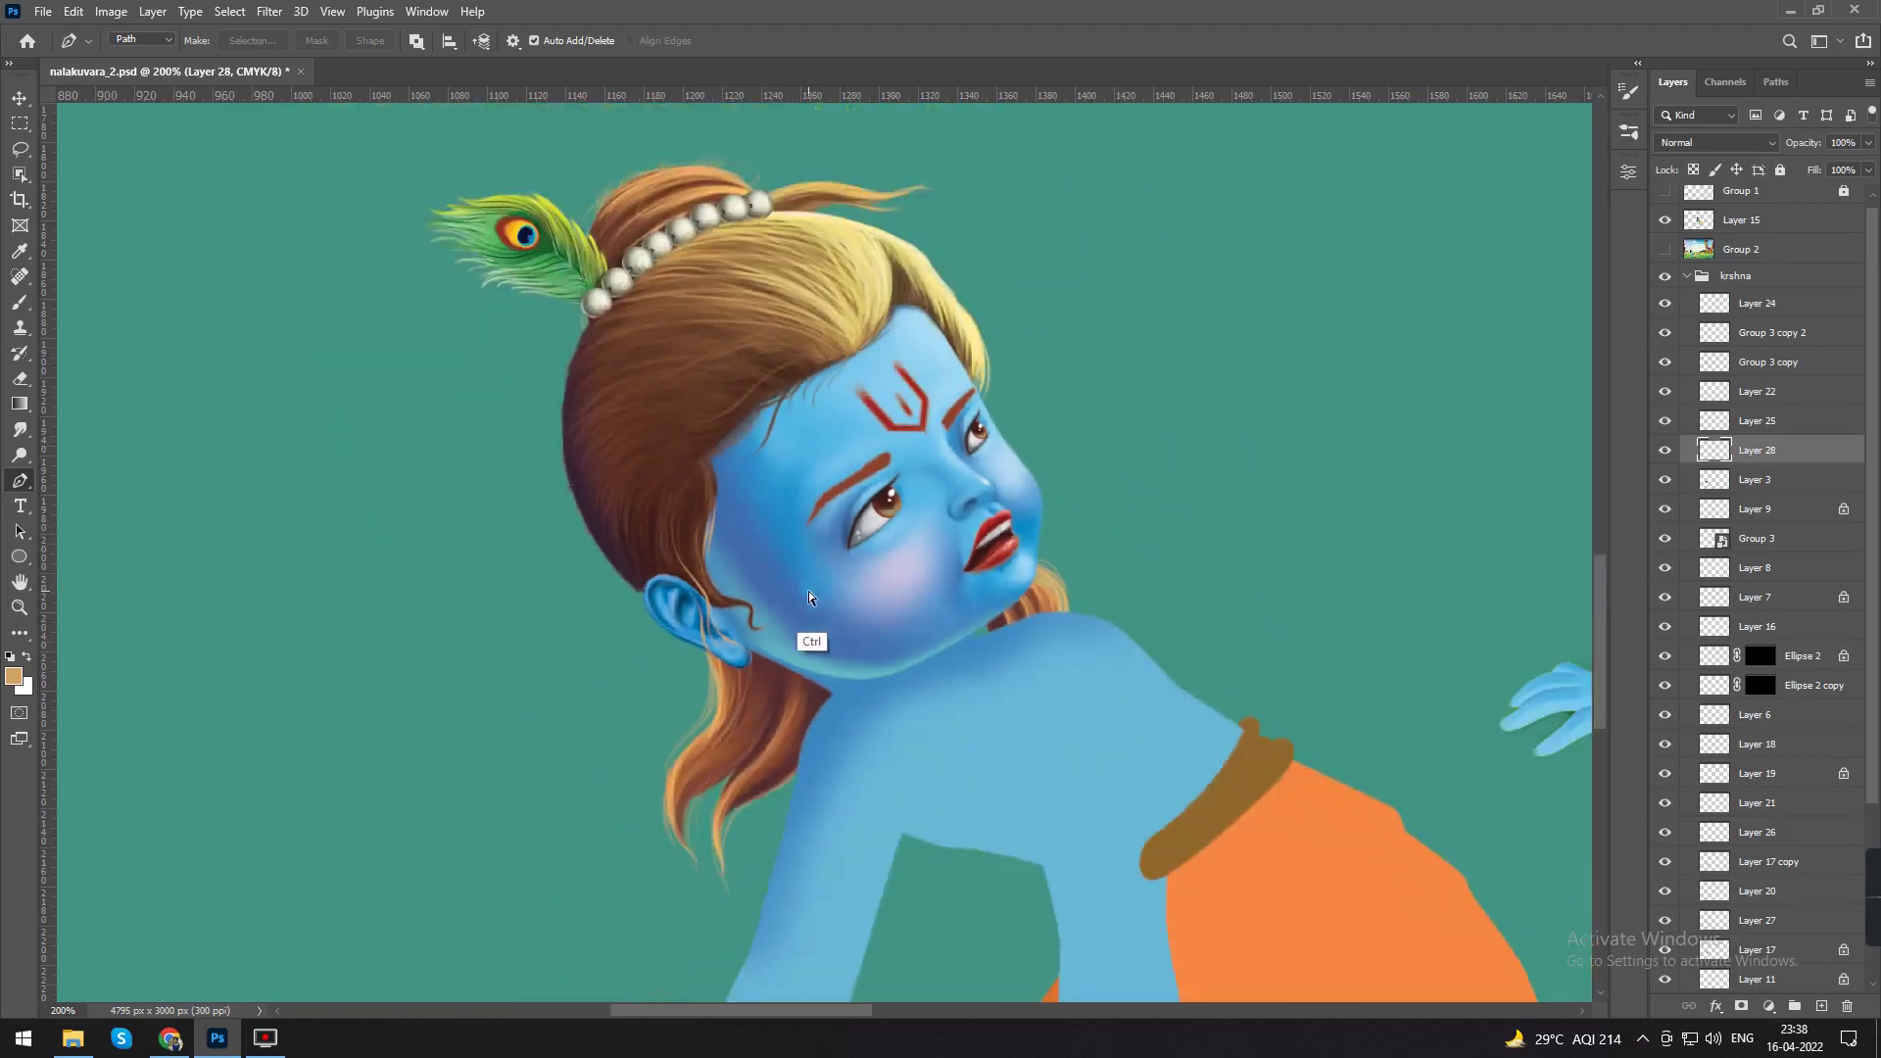
key(ctrl+plus)
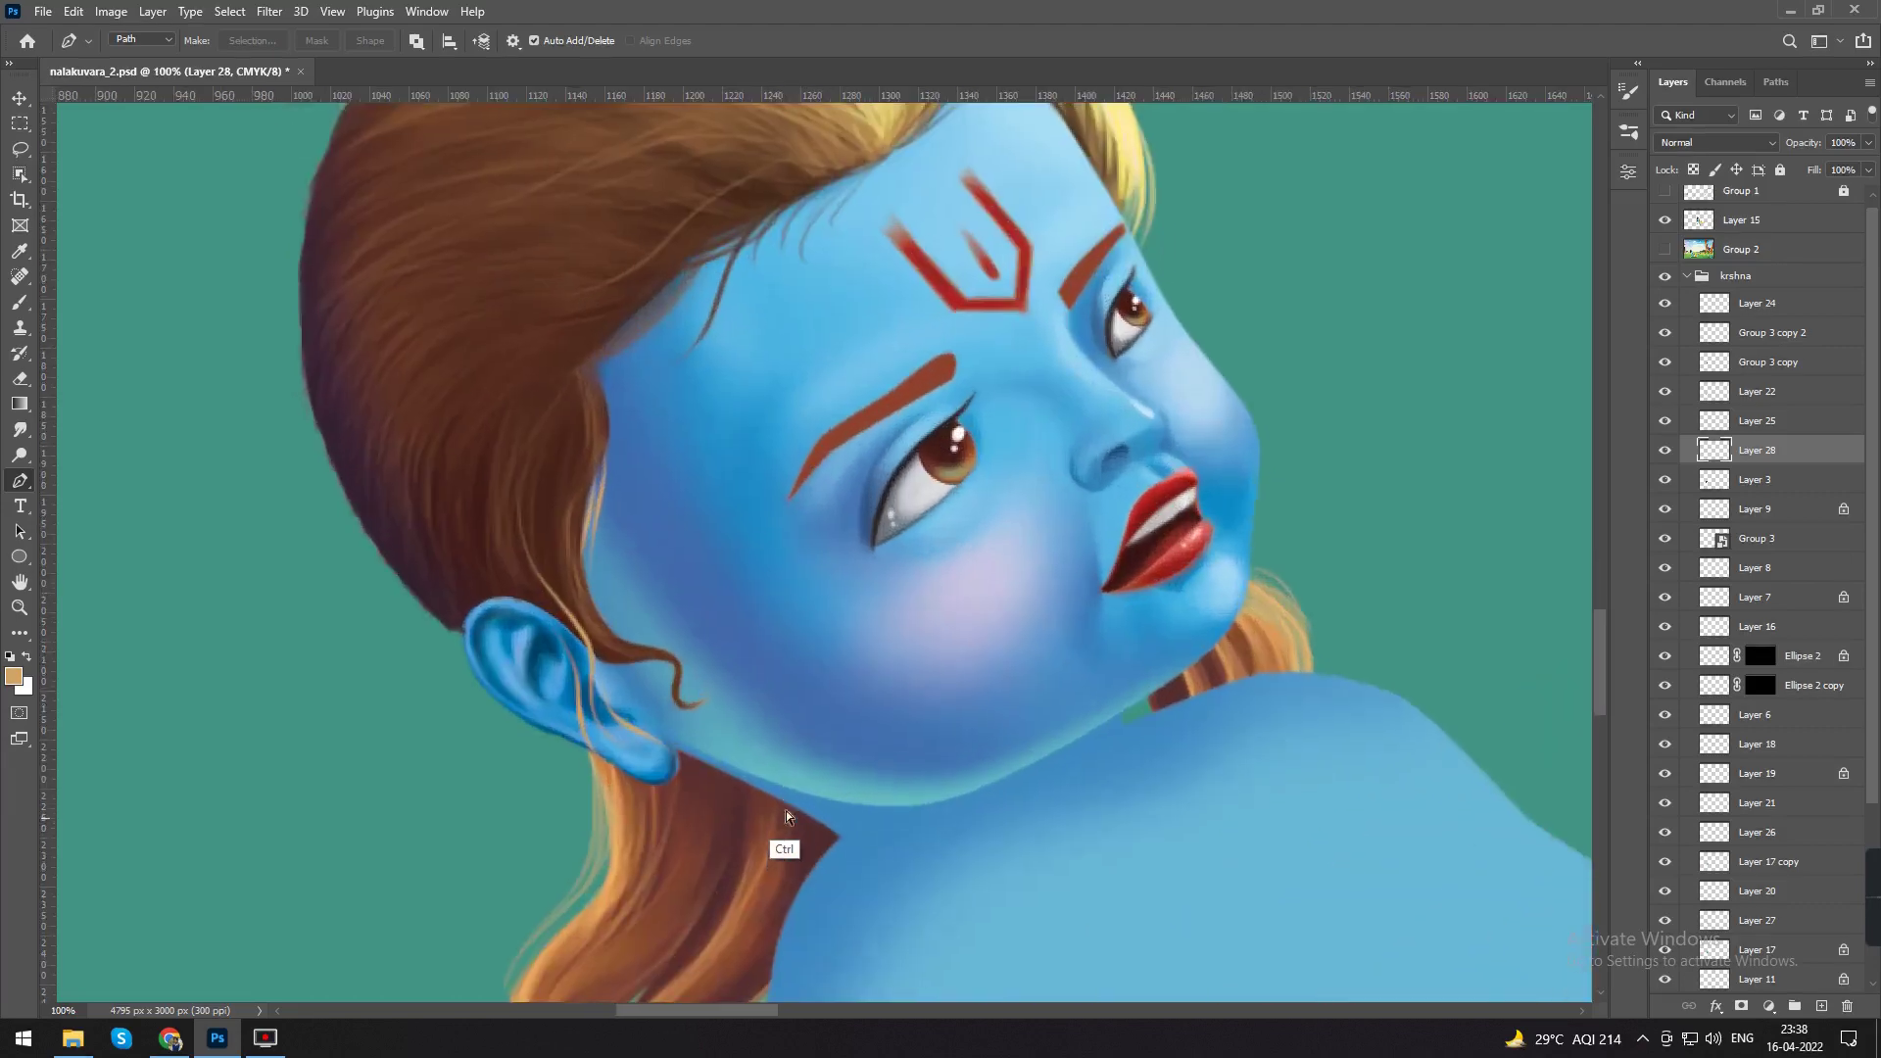
key(slash)
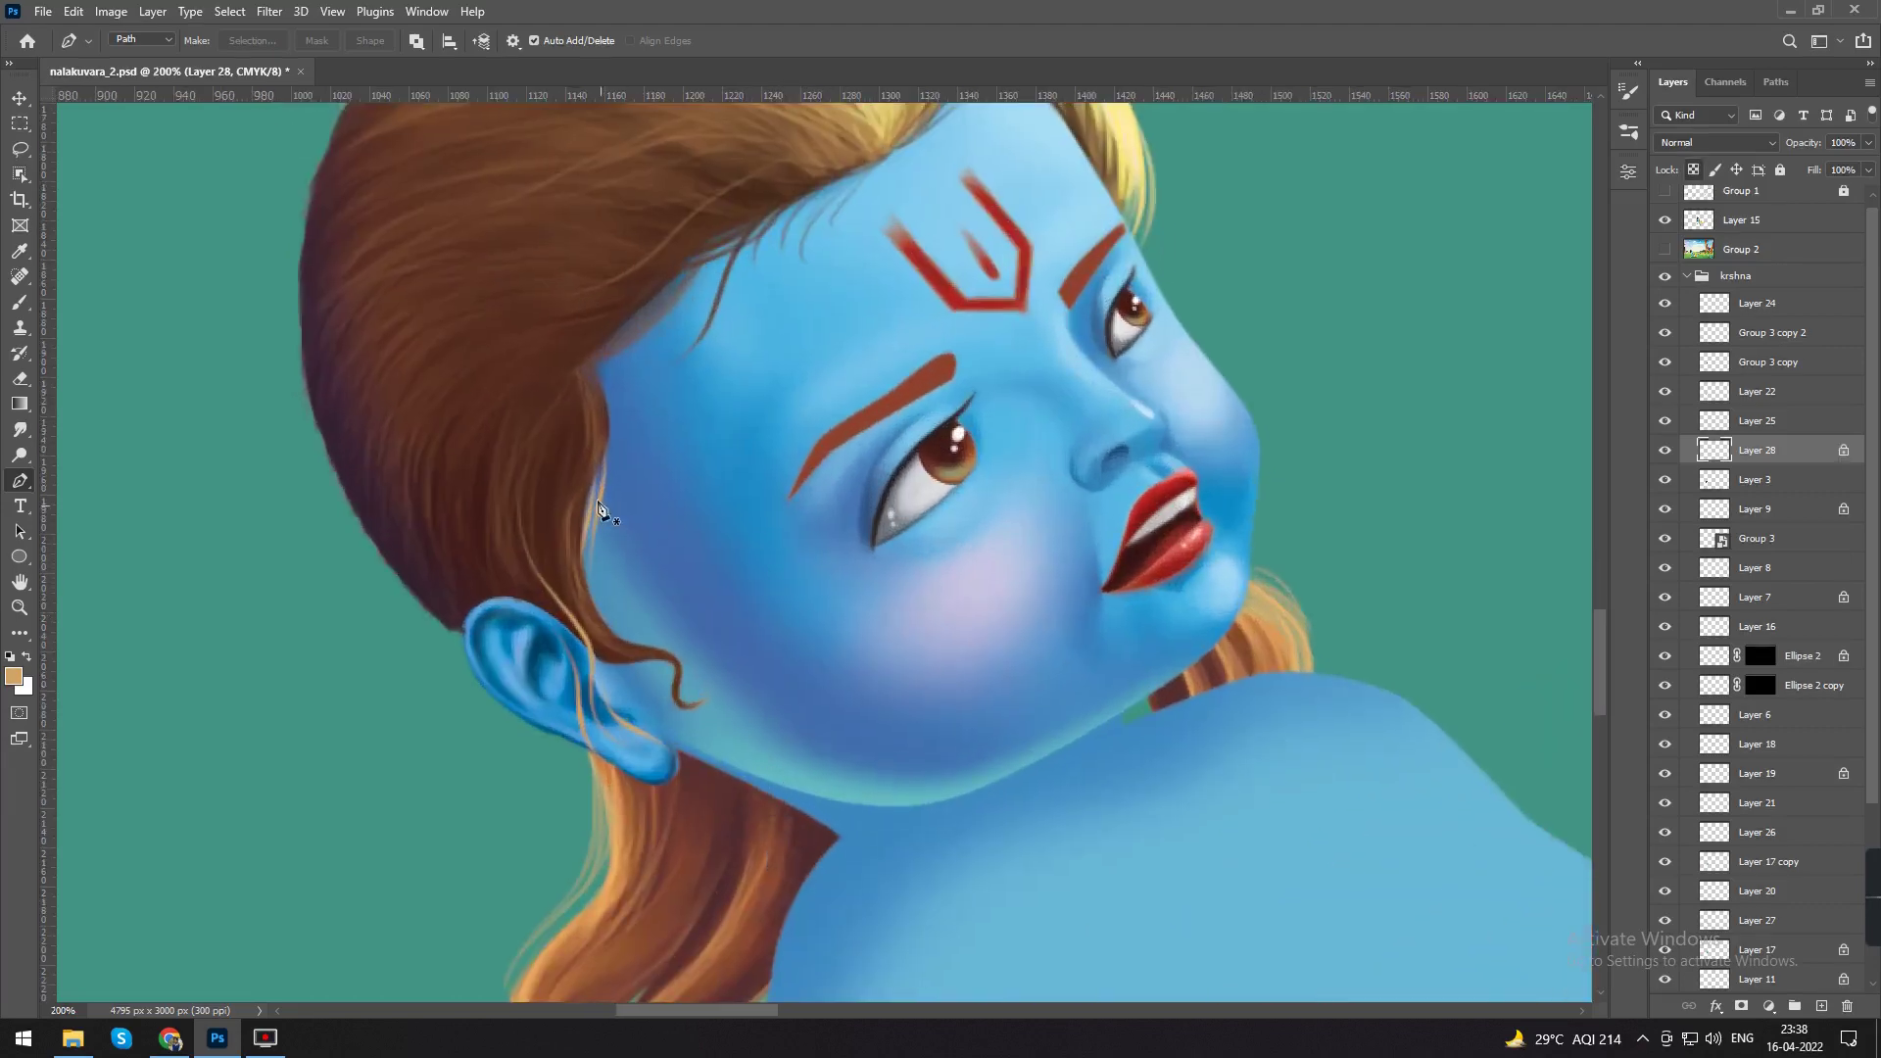
key(i)
click(586, 454)
key(shift+F5)
key(Return)
key(ctrl+minus)
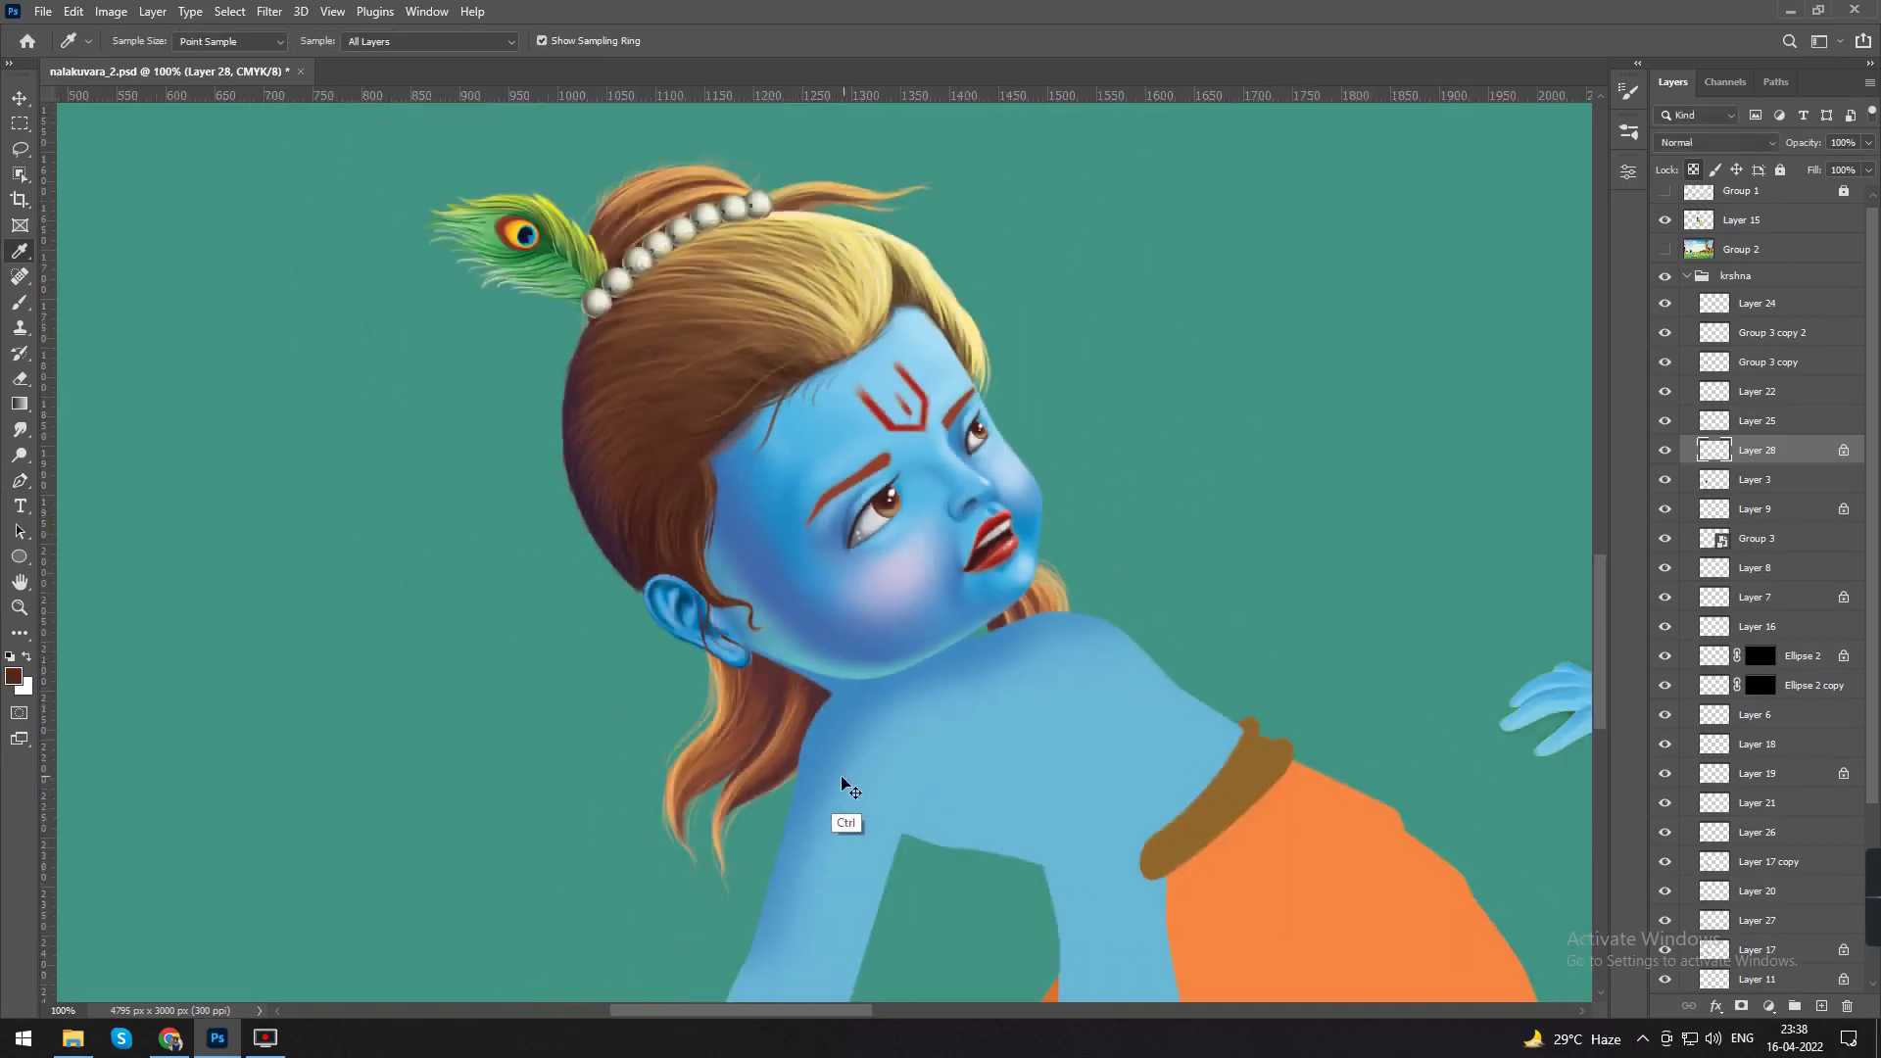
Step: Draw fine hair strand paths with the Pen tool from the sideburn in front of the ear toward the temple curl
key(ctrl+plus)
key(ctrl+plus)
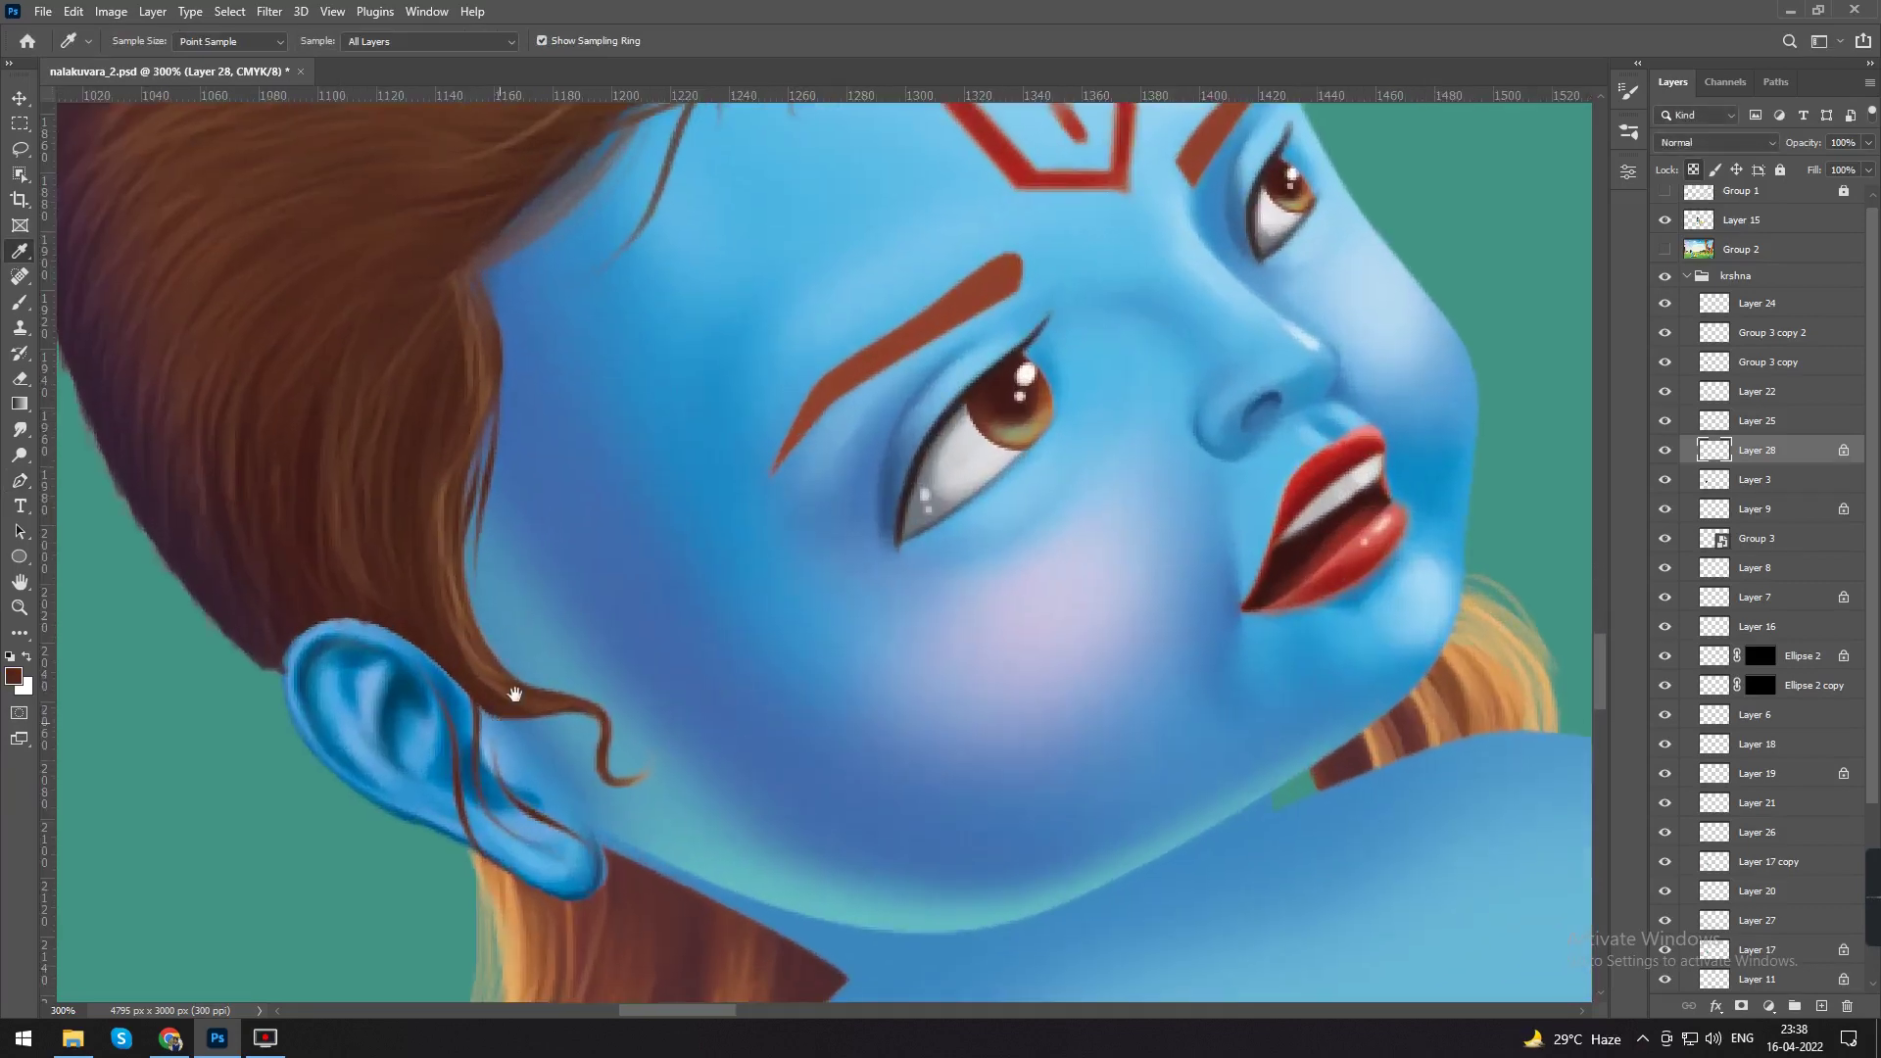
drag(498, 722, 527, 672)
key(p)
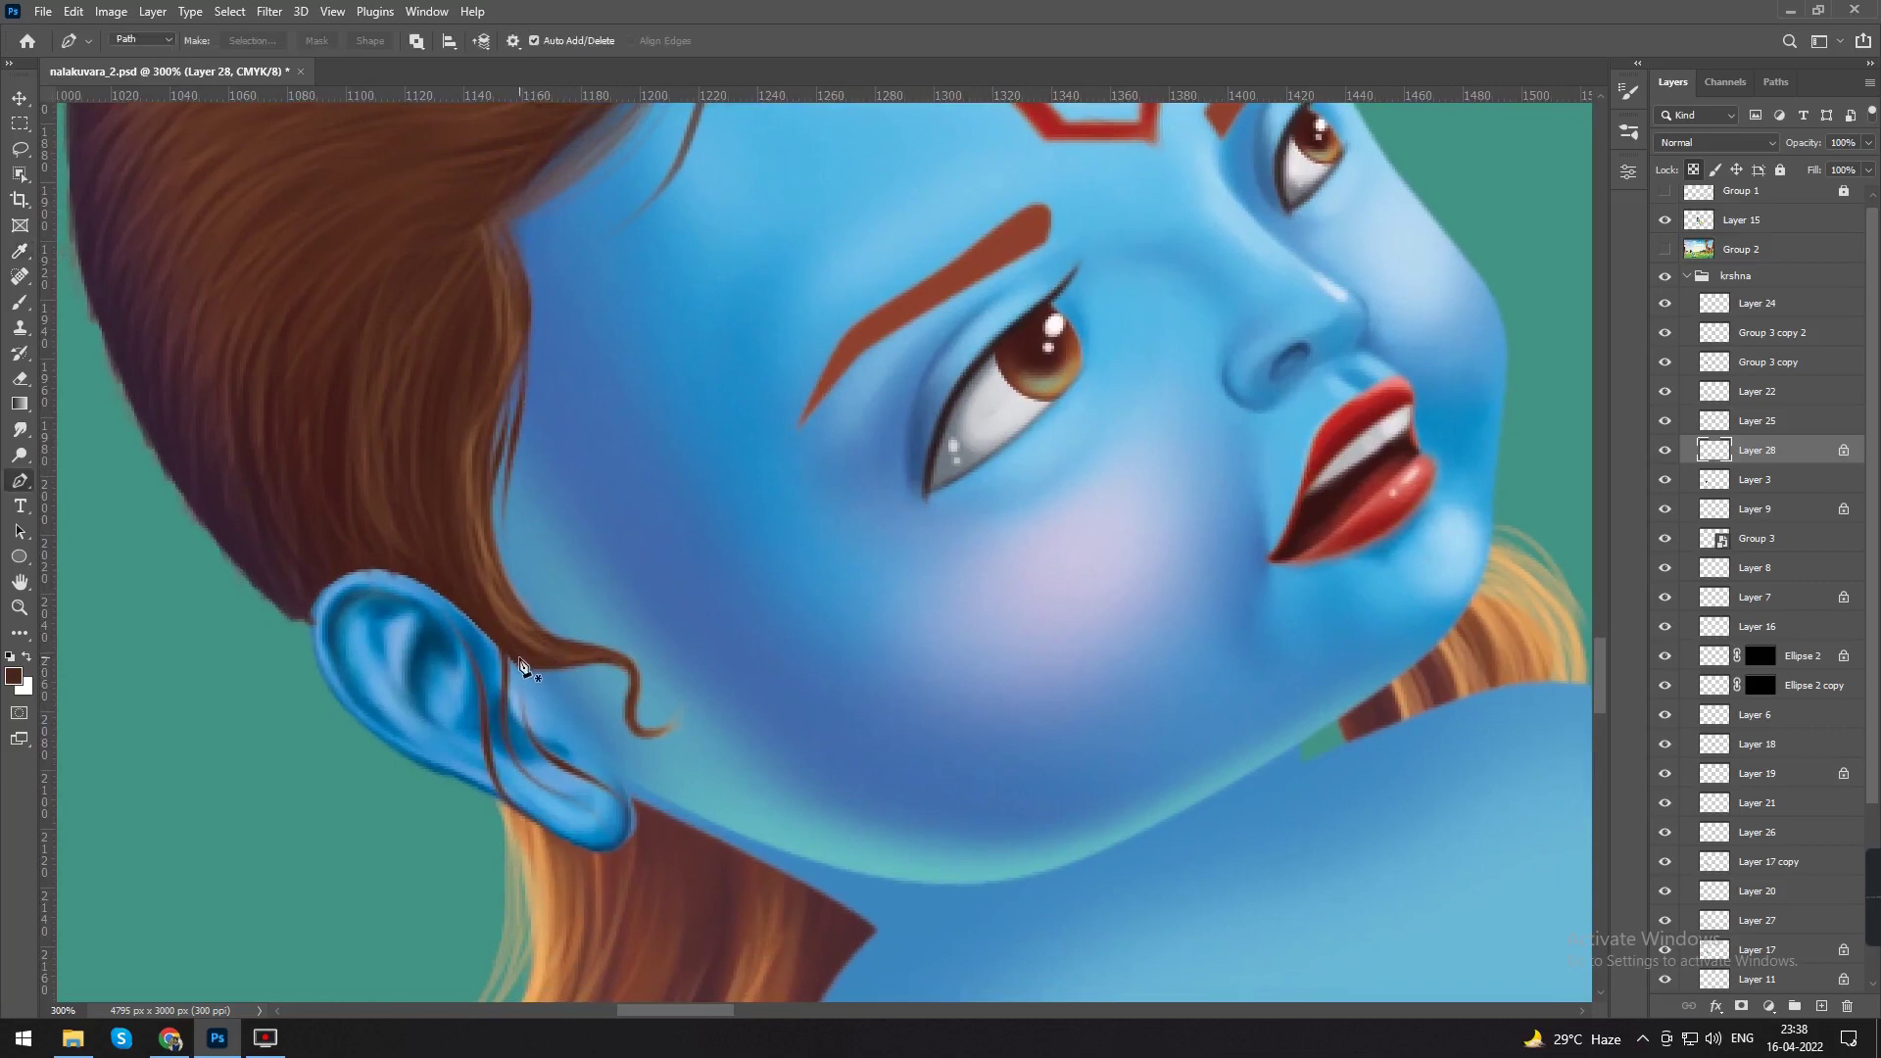
click(504, 652)
ctrl+click(580, 773)
click(505, 548)
click(504, 548)
ctrl+click(645, 646)
Step: Add curved strand paths from the hair above the ear down in front of it to the earlobe
drag(592, 731, 583, 643)
click(505, 572)
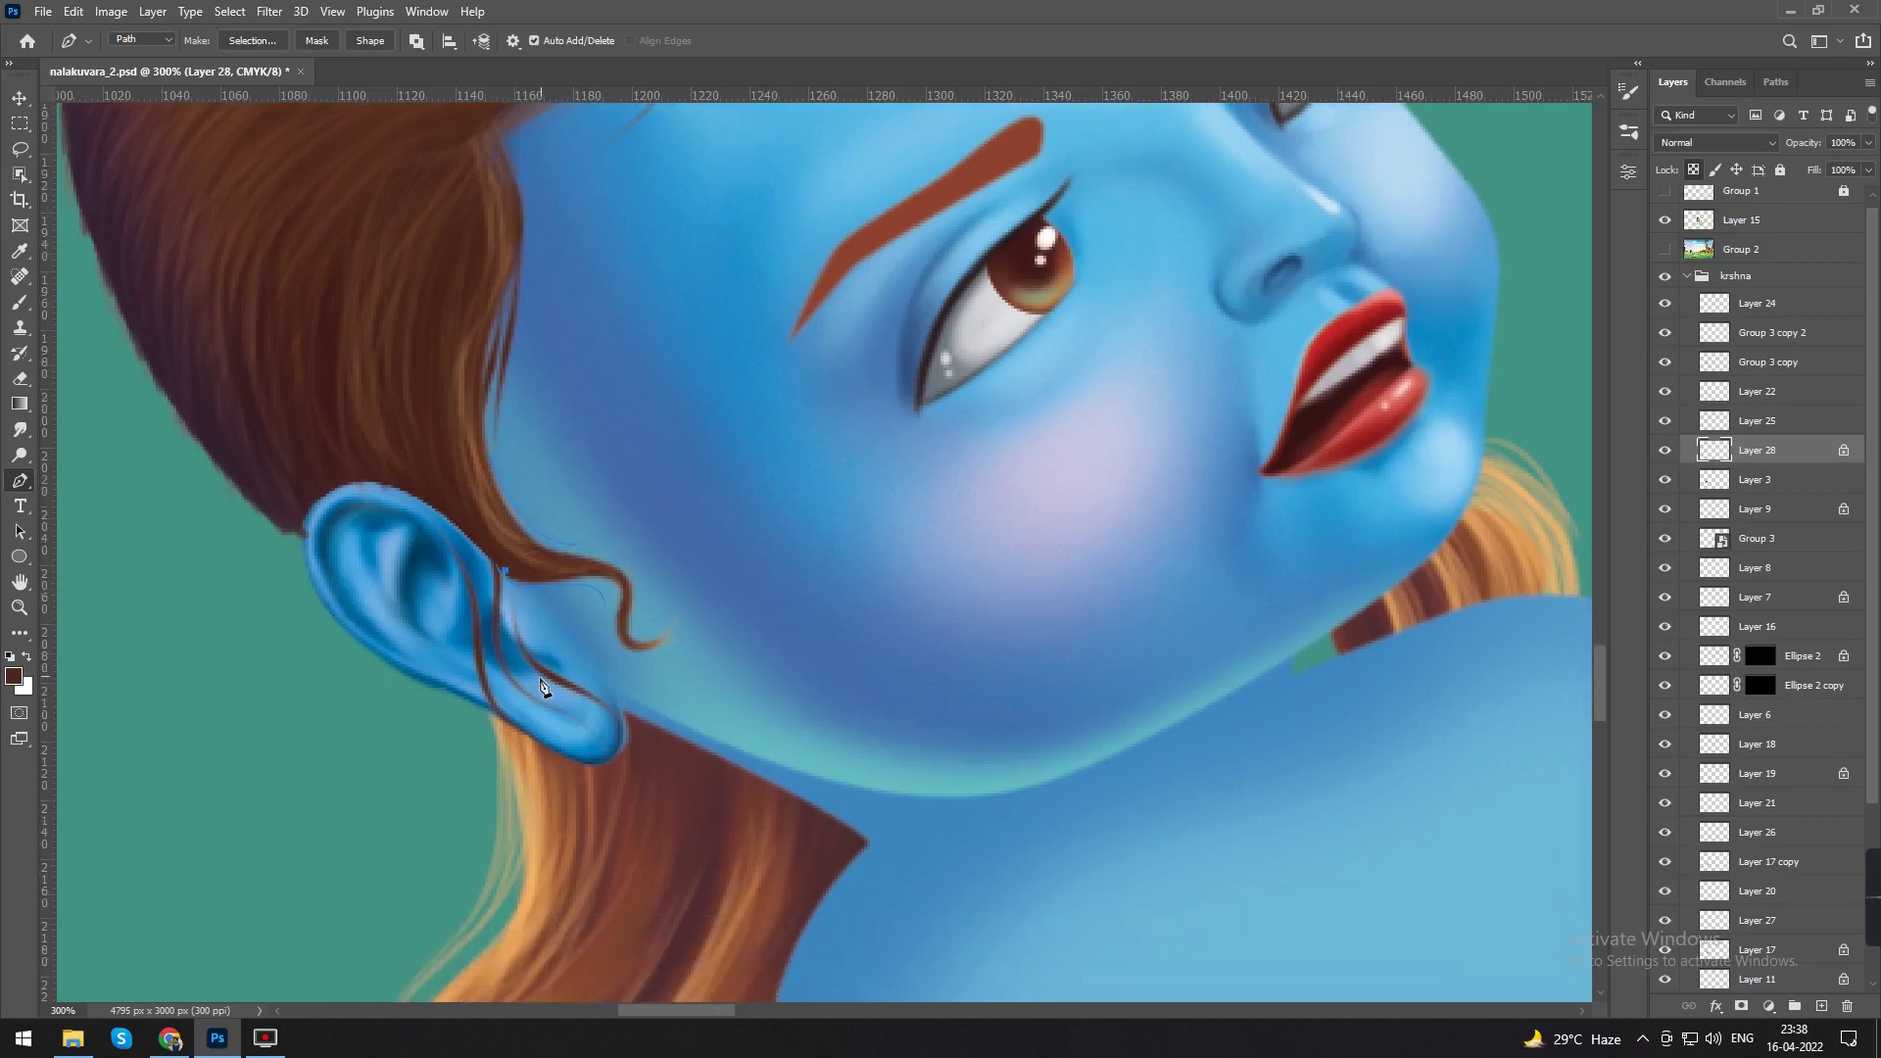
drag(637, 679, 638, 677)
drag(615, 772, 595, 783)
click(412, 481)
drag(493, 658, 565, 731)
ctrl+click(538, 743)
Step: Add short curved strand paths falling from the hair over the upper part of the ear
click(367, 432)
drag(417, 526, 454, 547)
drag(368, 551, 397, 645)
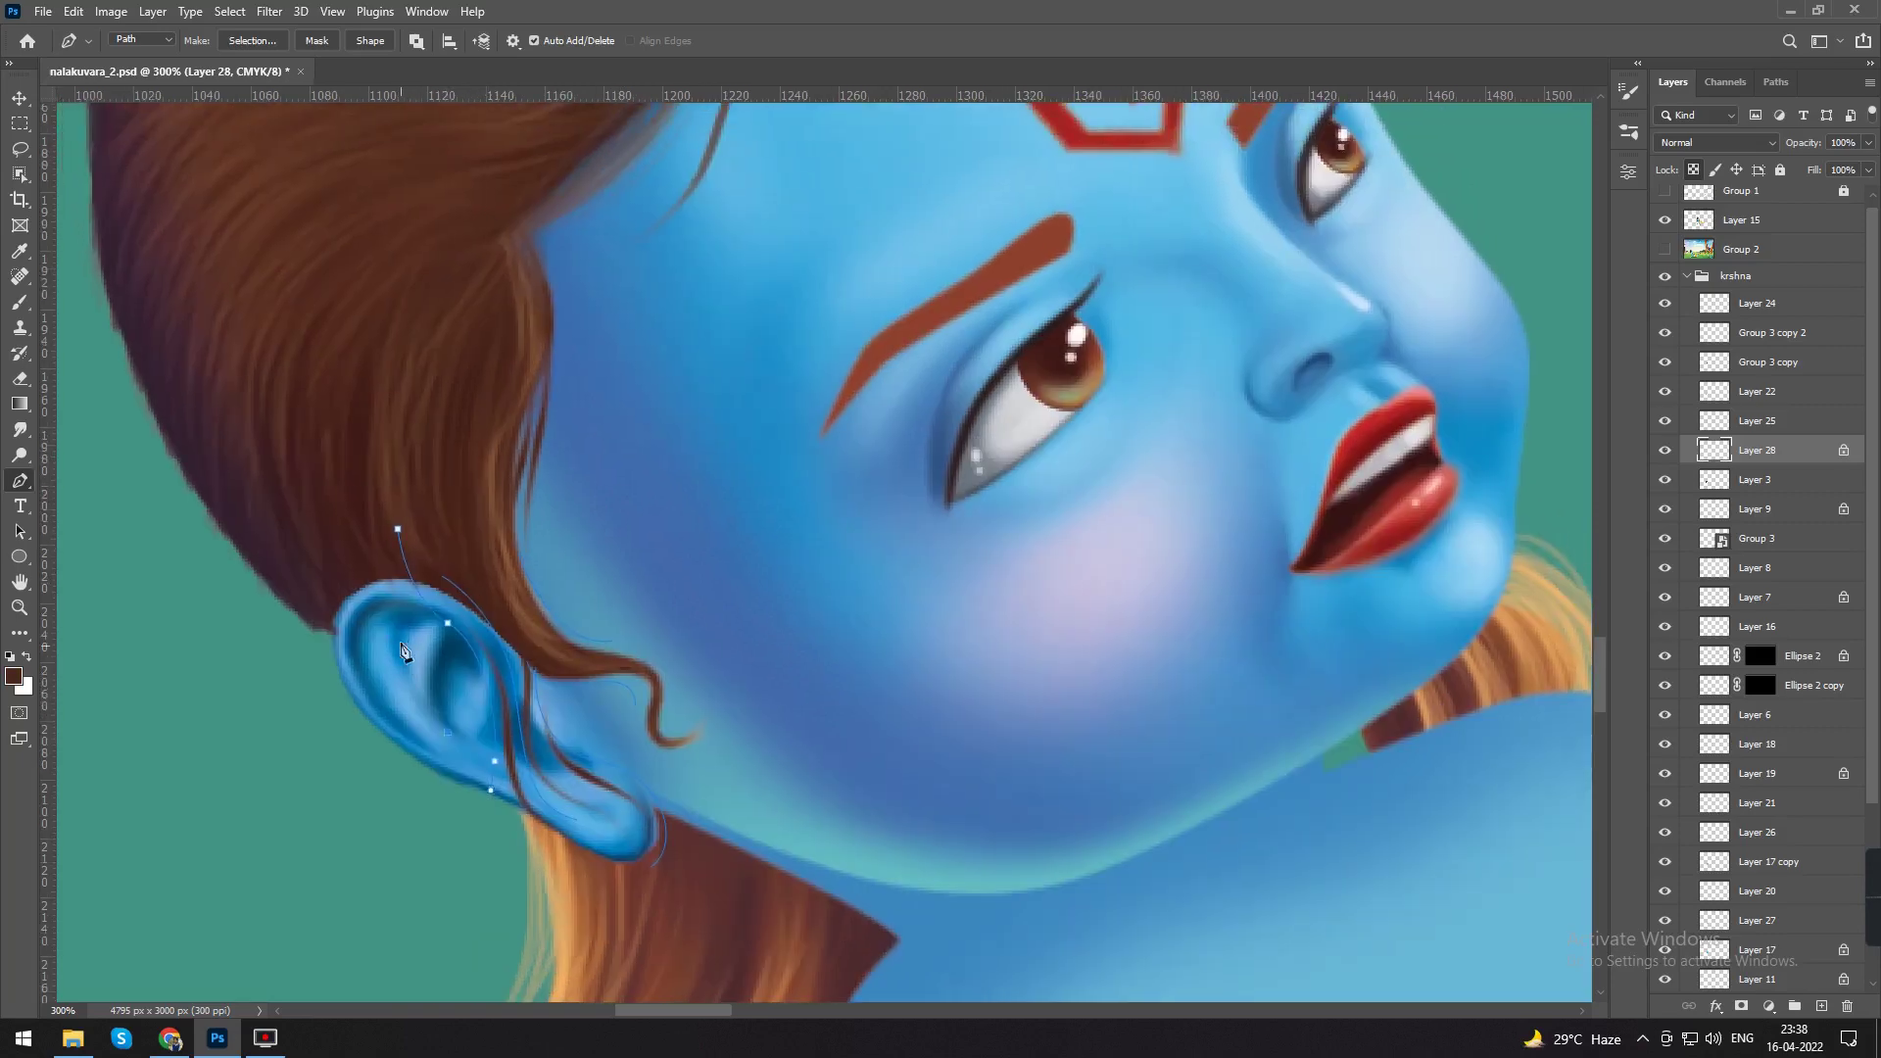
ctrl+click(449, 624)
drag(410, 600, 395, 590)
ctrl+click(384, 591)
click(374, 497)
drag(419, 614, 439, 630)
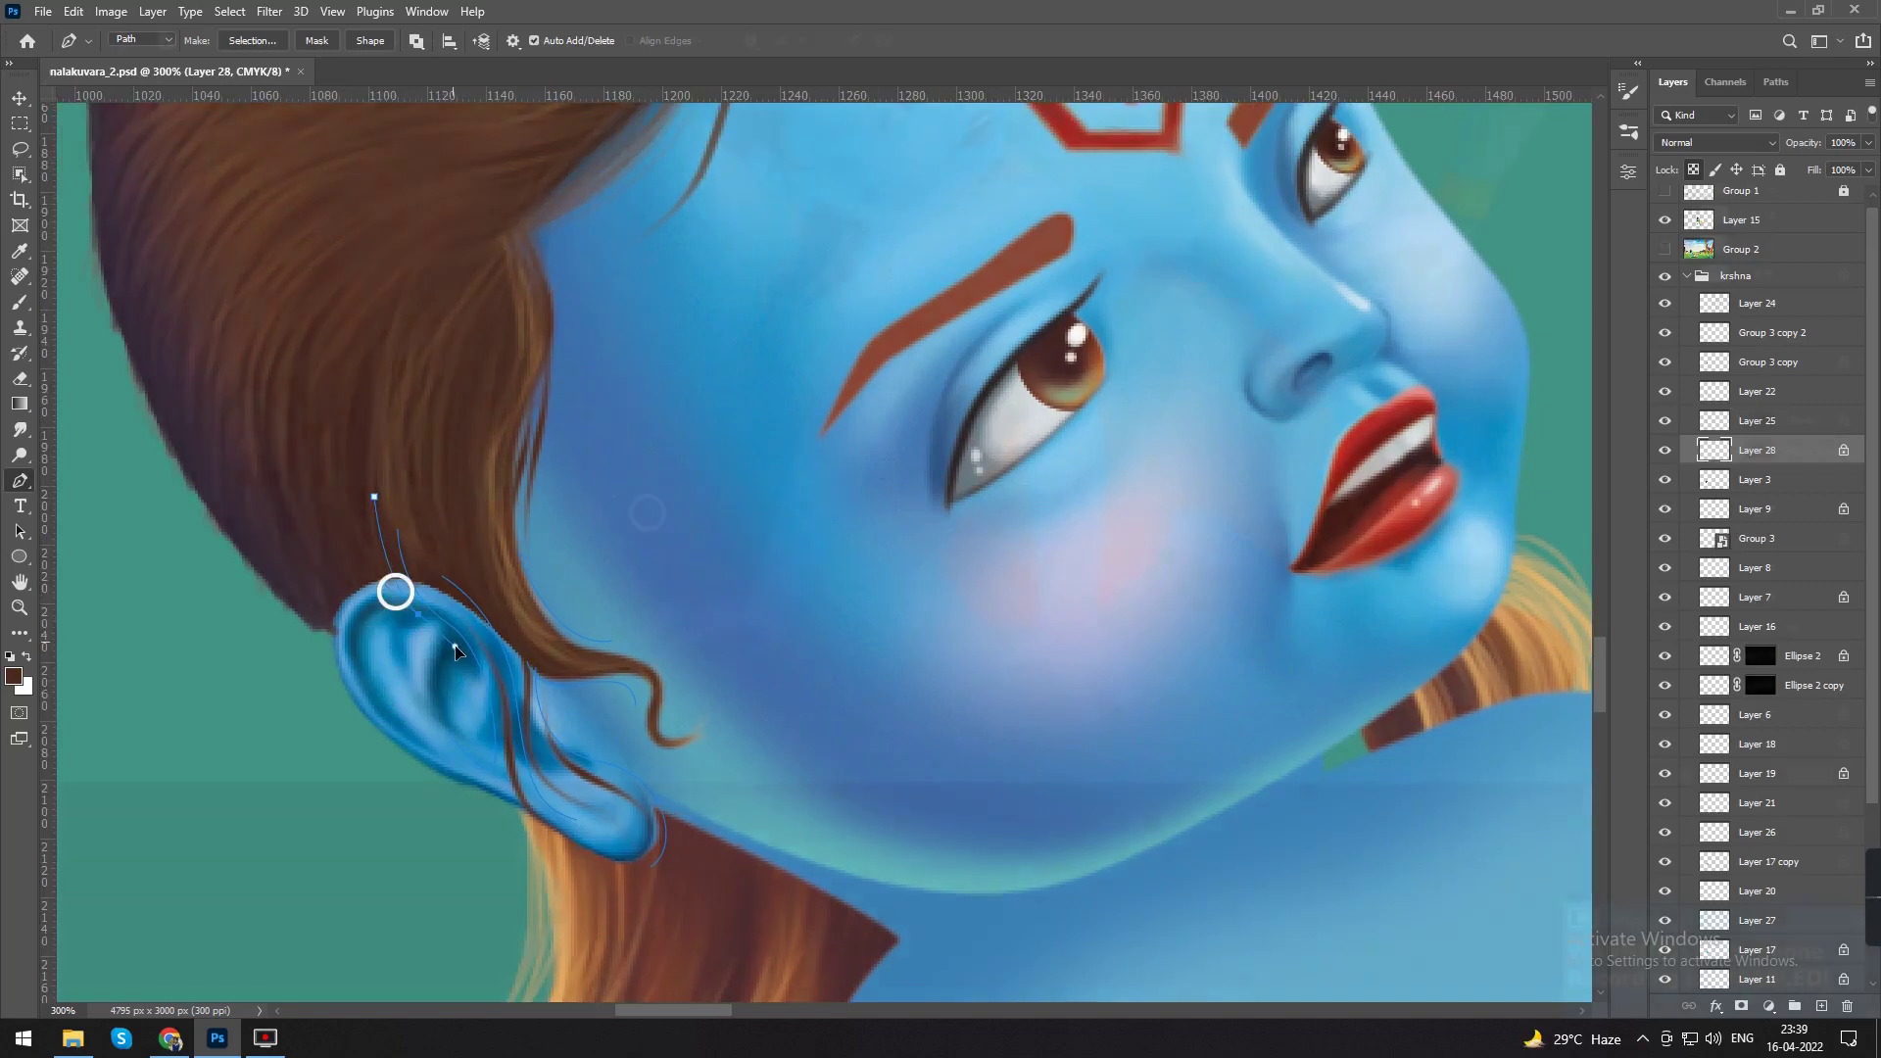
Step: Paint a thin darker-blue crease between the upper fingers of the hand on Layer 10 with a 5 px brush
key(ctrl+plus)
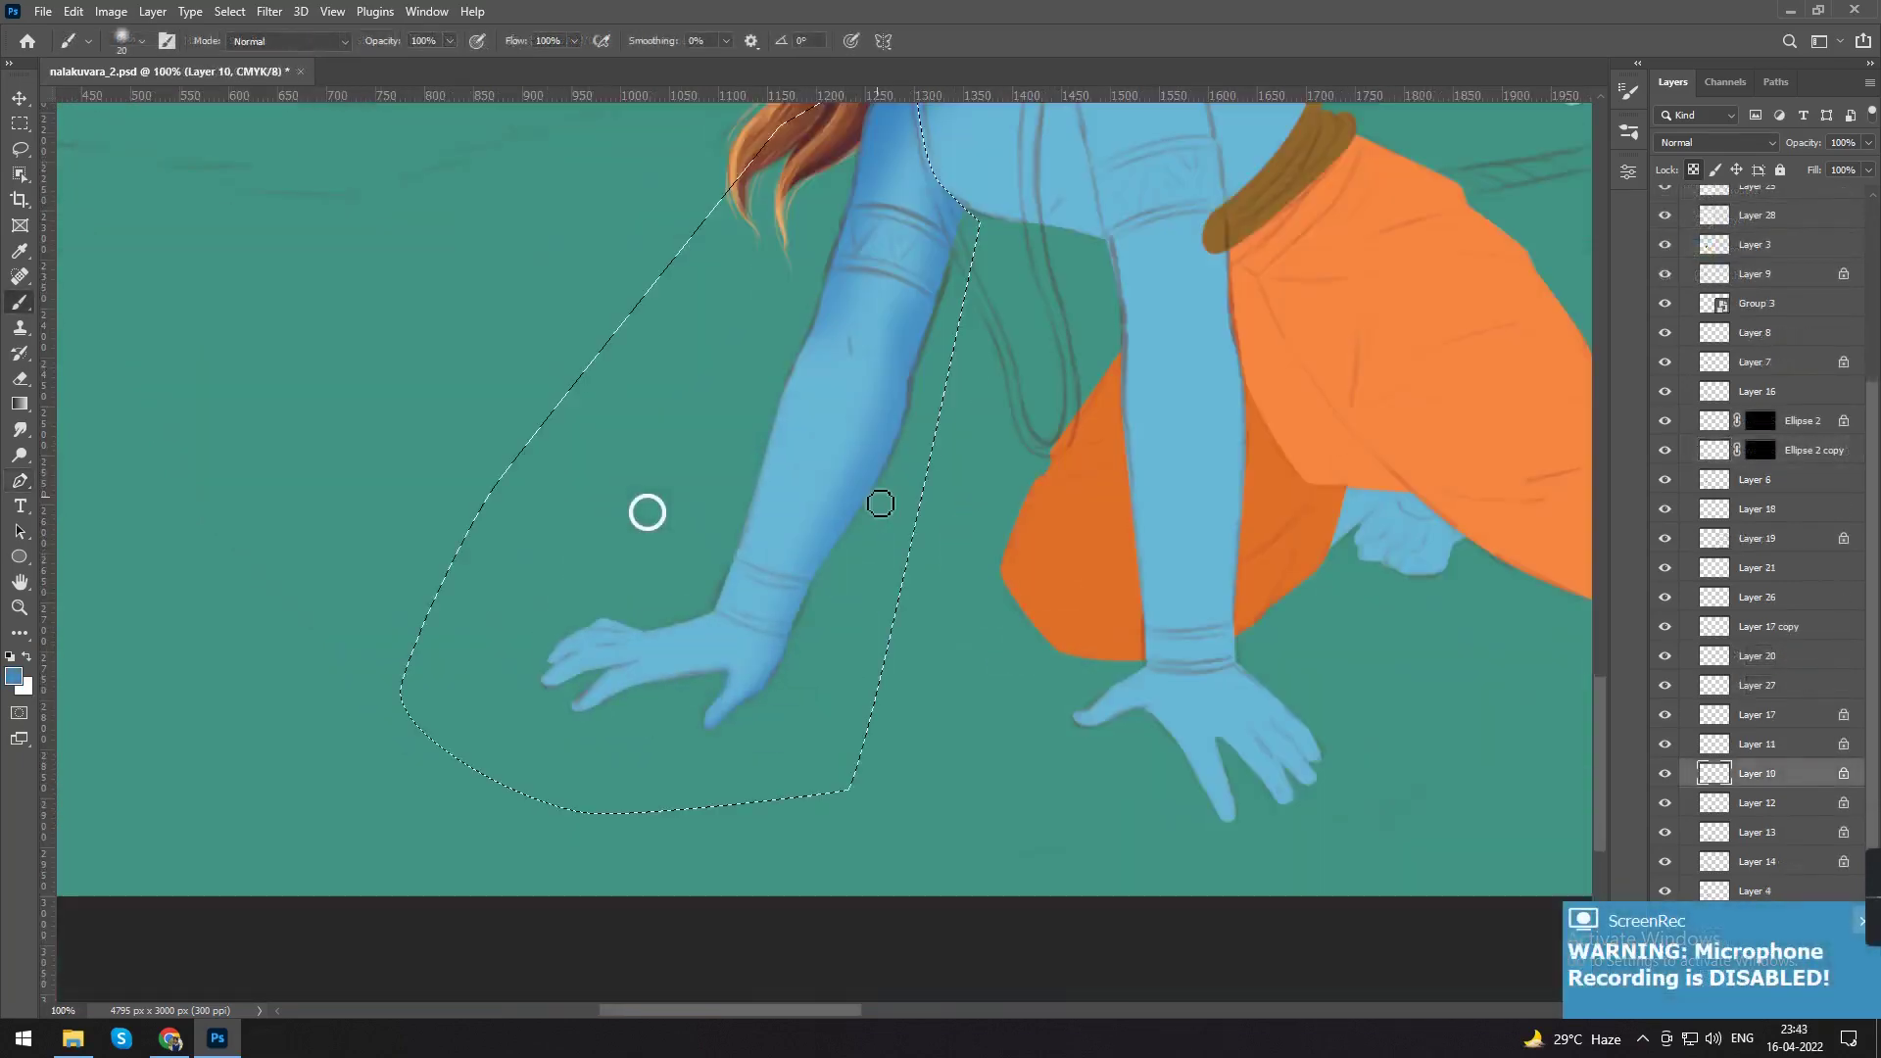
key(ctrl+plus)
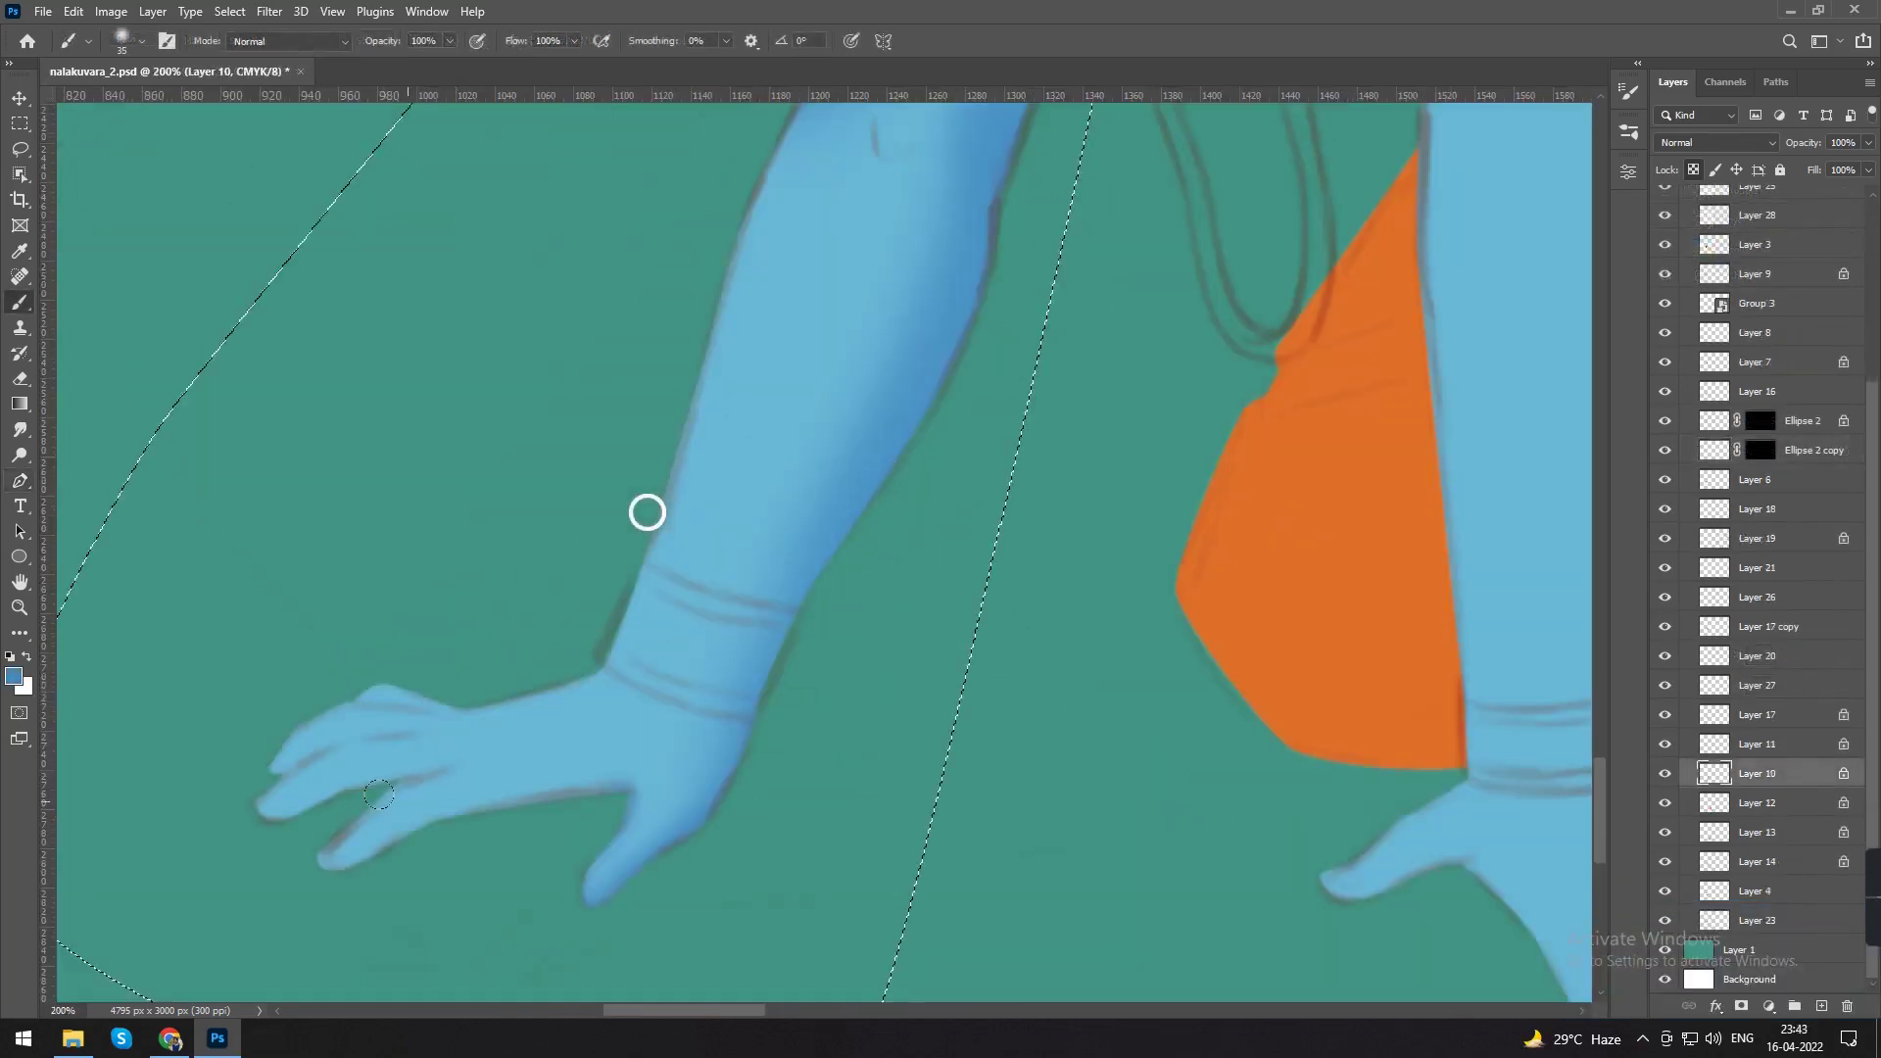
key(bracketleft)
key(bracketleft)
key(bracketleft)
key(bracketleft)
key(bracketleft)
key(bracketleft)
key(bracketleft)
key(bracketleft)
key(bracketleft)
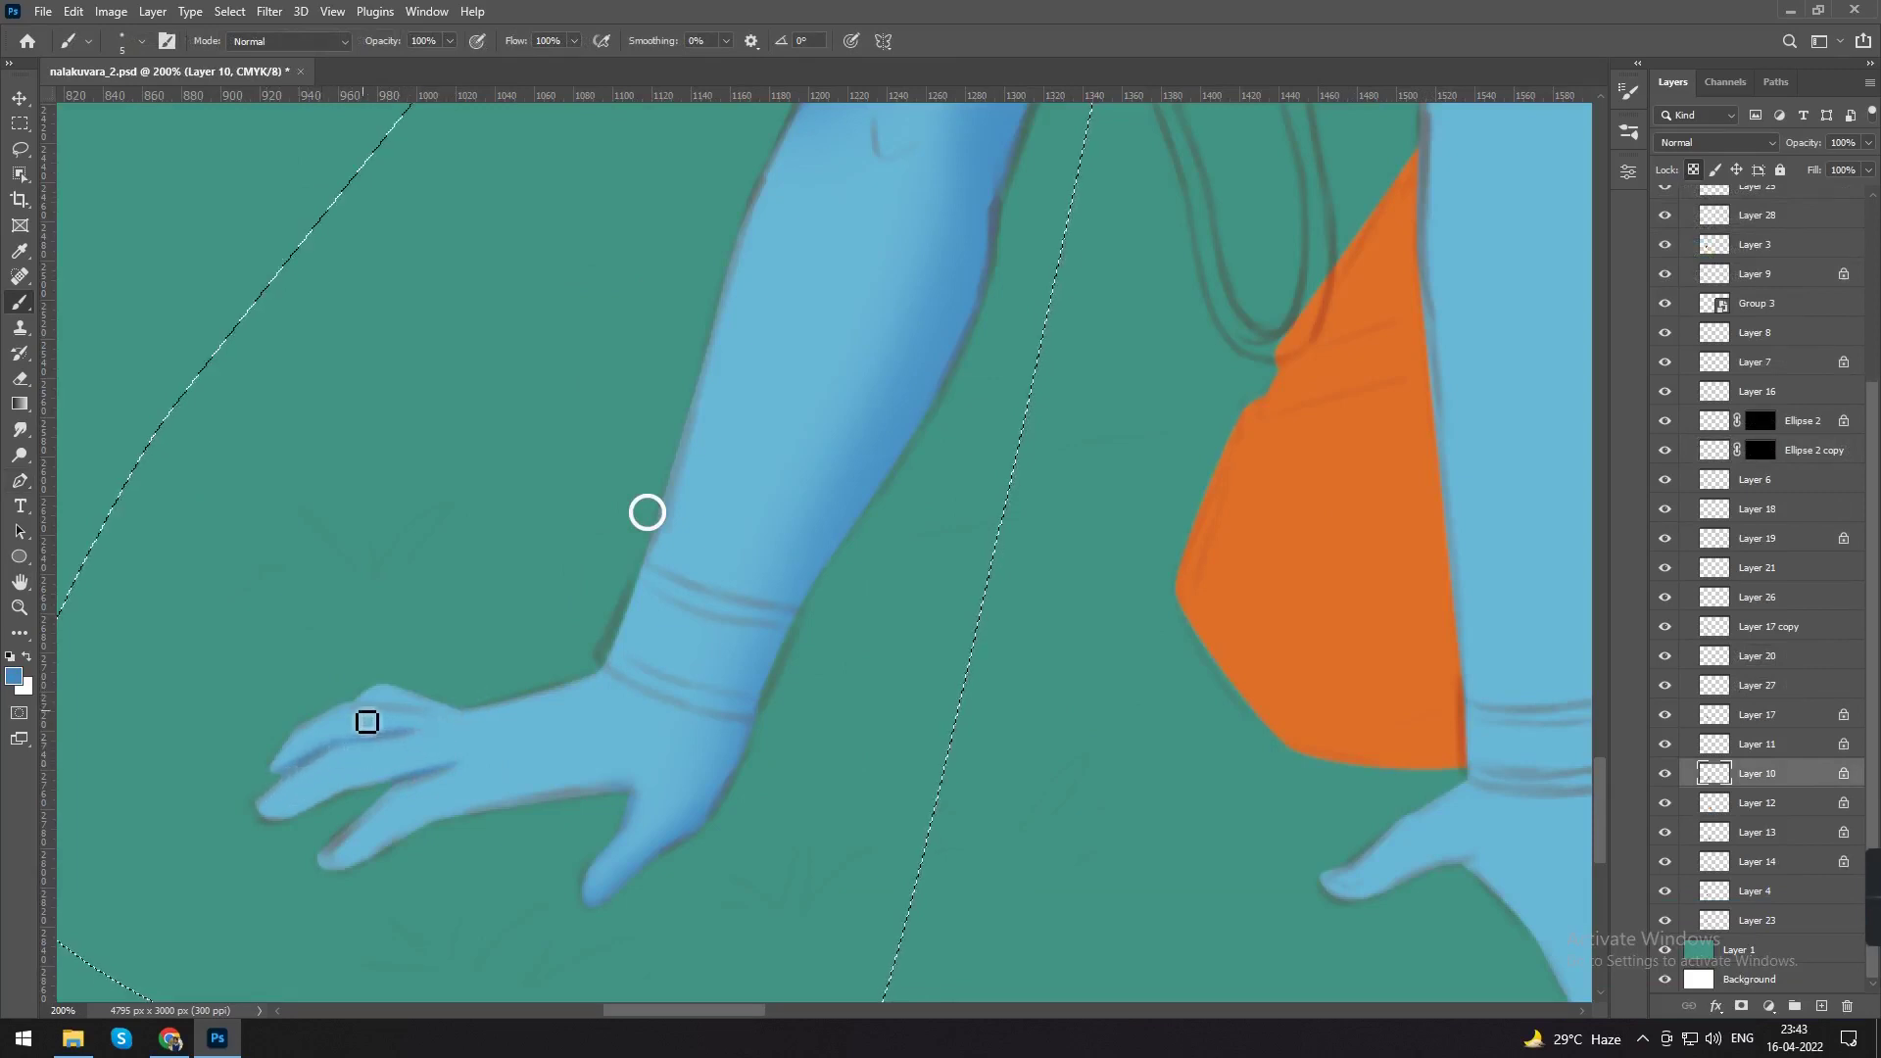
mouse_move(378, 715)
mouse_down()
mouse_move(445, 724)
mouse_move(398, 715)
mouse_up()
Step: Shade the underside of the palm and lowest finger in darker blue with a larger soft brush
key(bracketright)
key(bracketright)
key(bracketright)
key(bracketright)
key(bracketright)
key(bracketright)
key(bracketright)
key(bracketright)
key(bracketright)
key(bracketright)
key(bracketright)
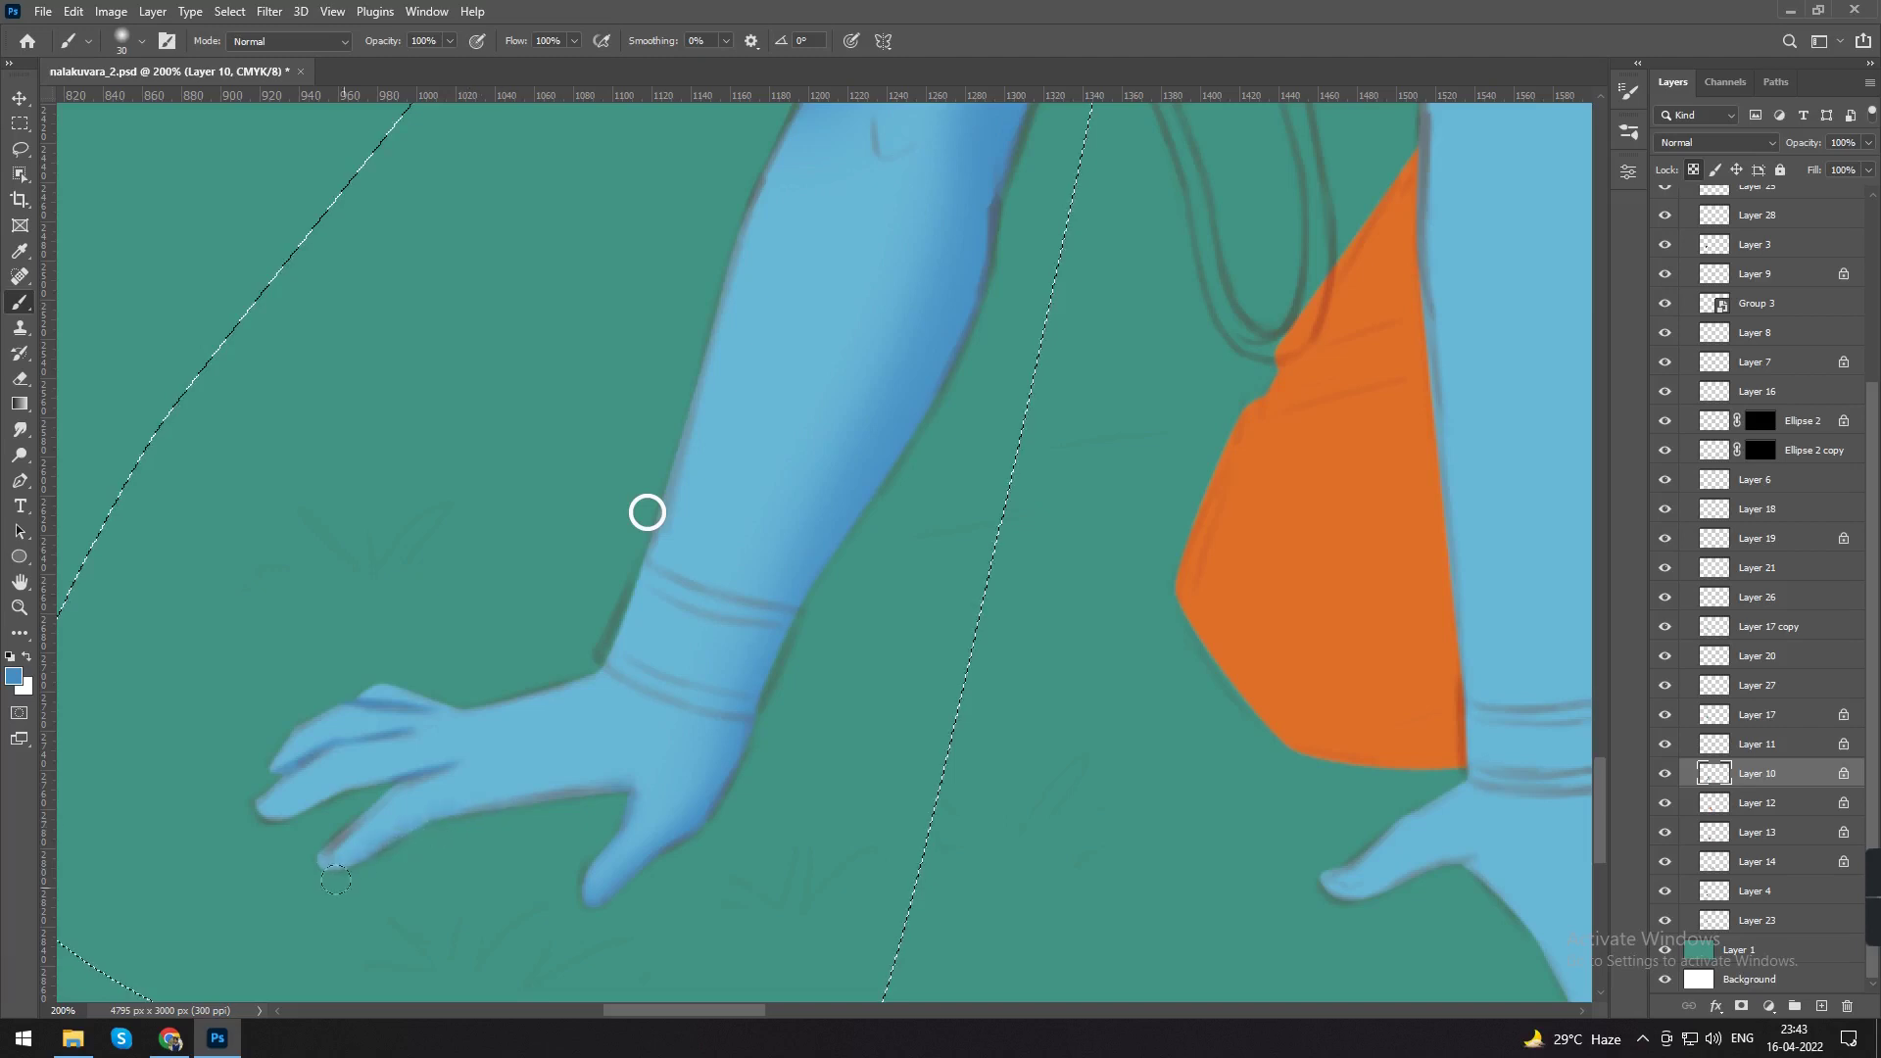
drag(625, 789, 426, 821)
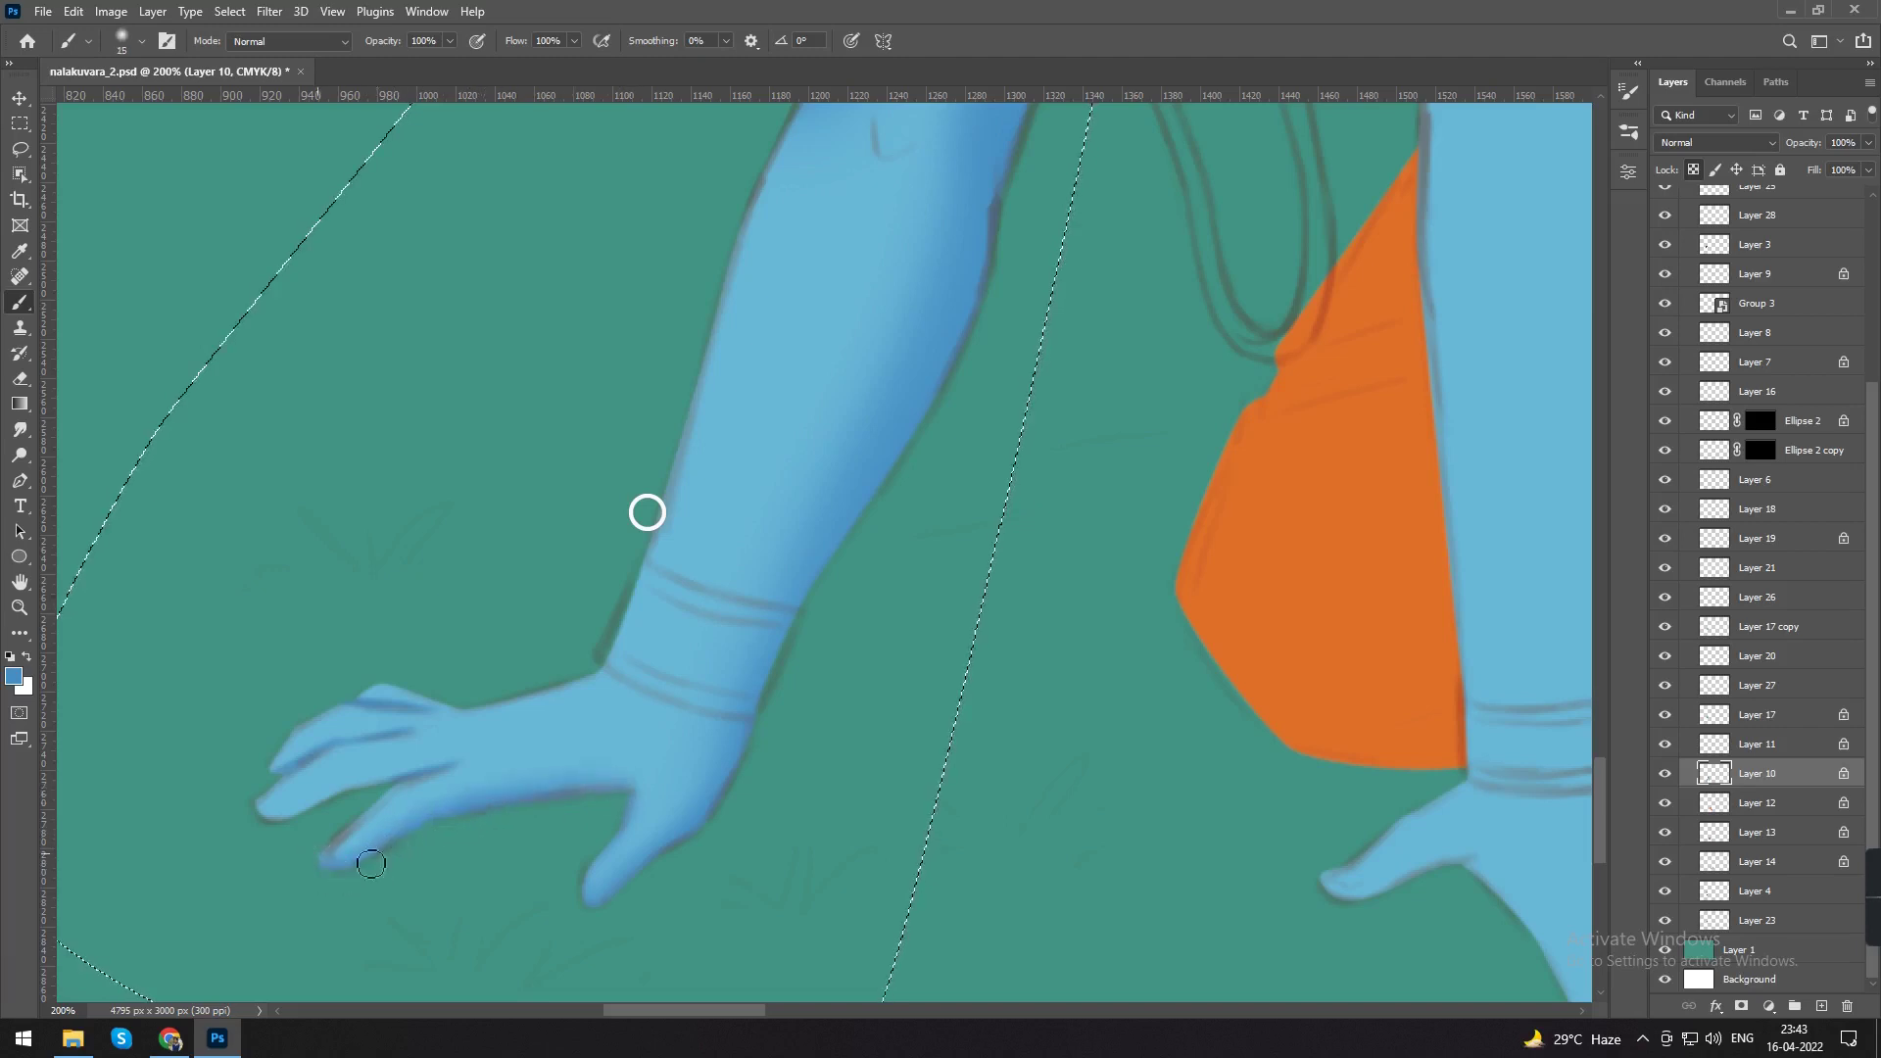
Step: Shade both edges of the forearm and upper arm in darker blue, enlarging the soft brush to 70 px
key(bracketright)
key(ctrl+minus)
key(bracketright)
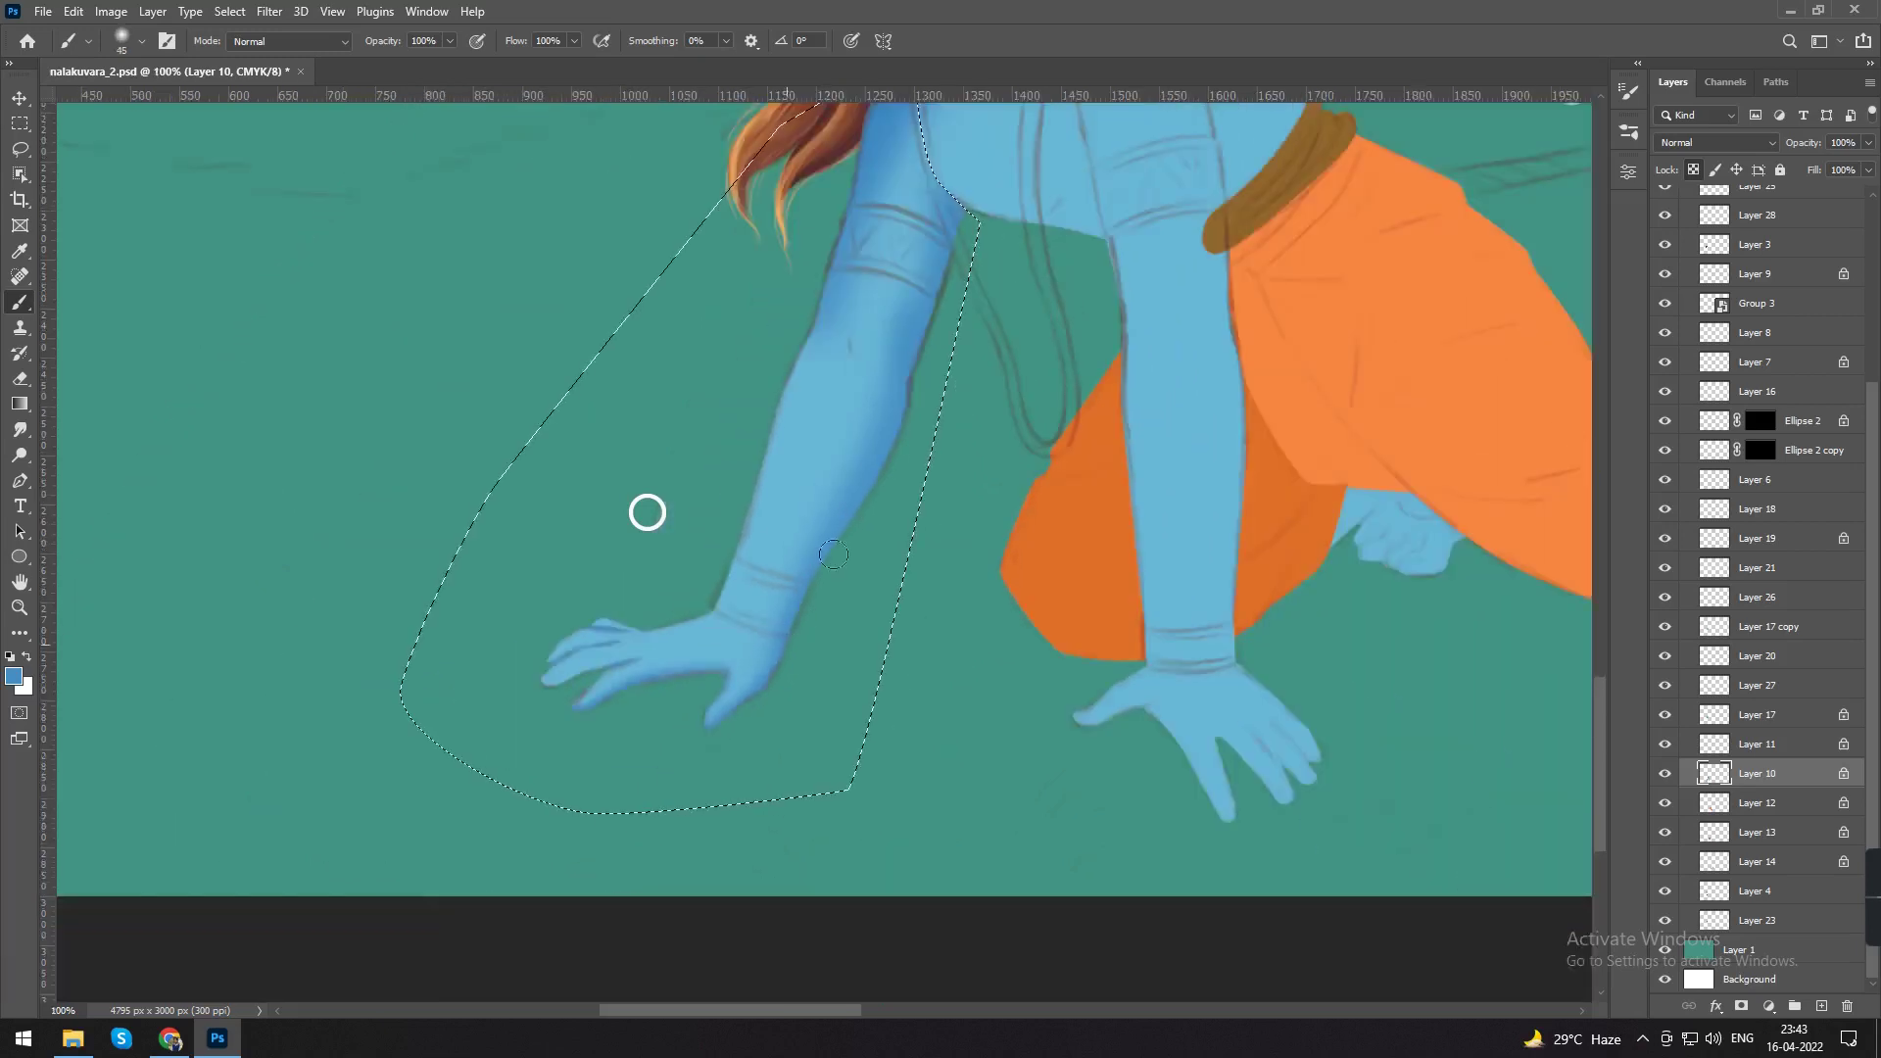
key(bracketright)
drag(906, 406, 852, 632)
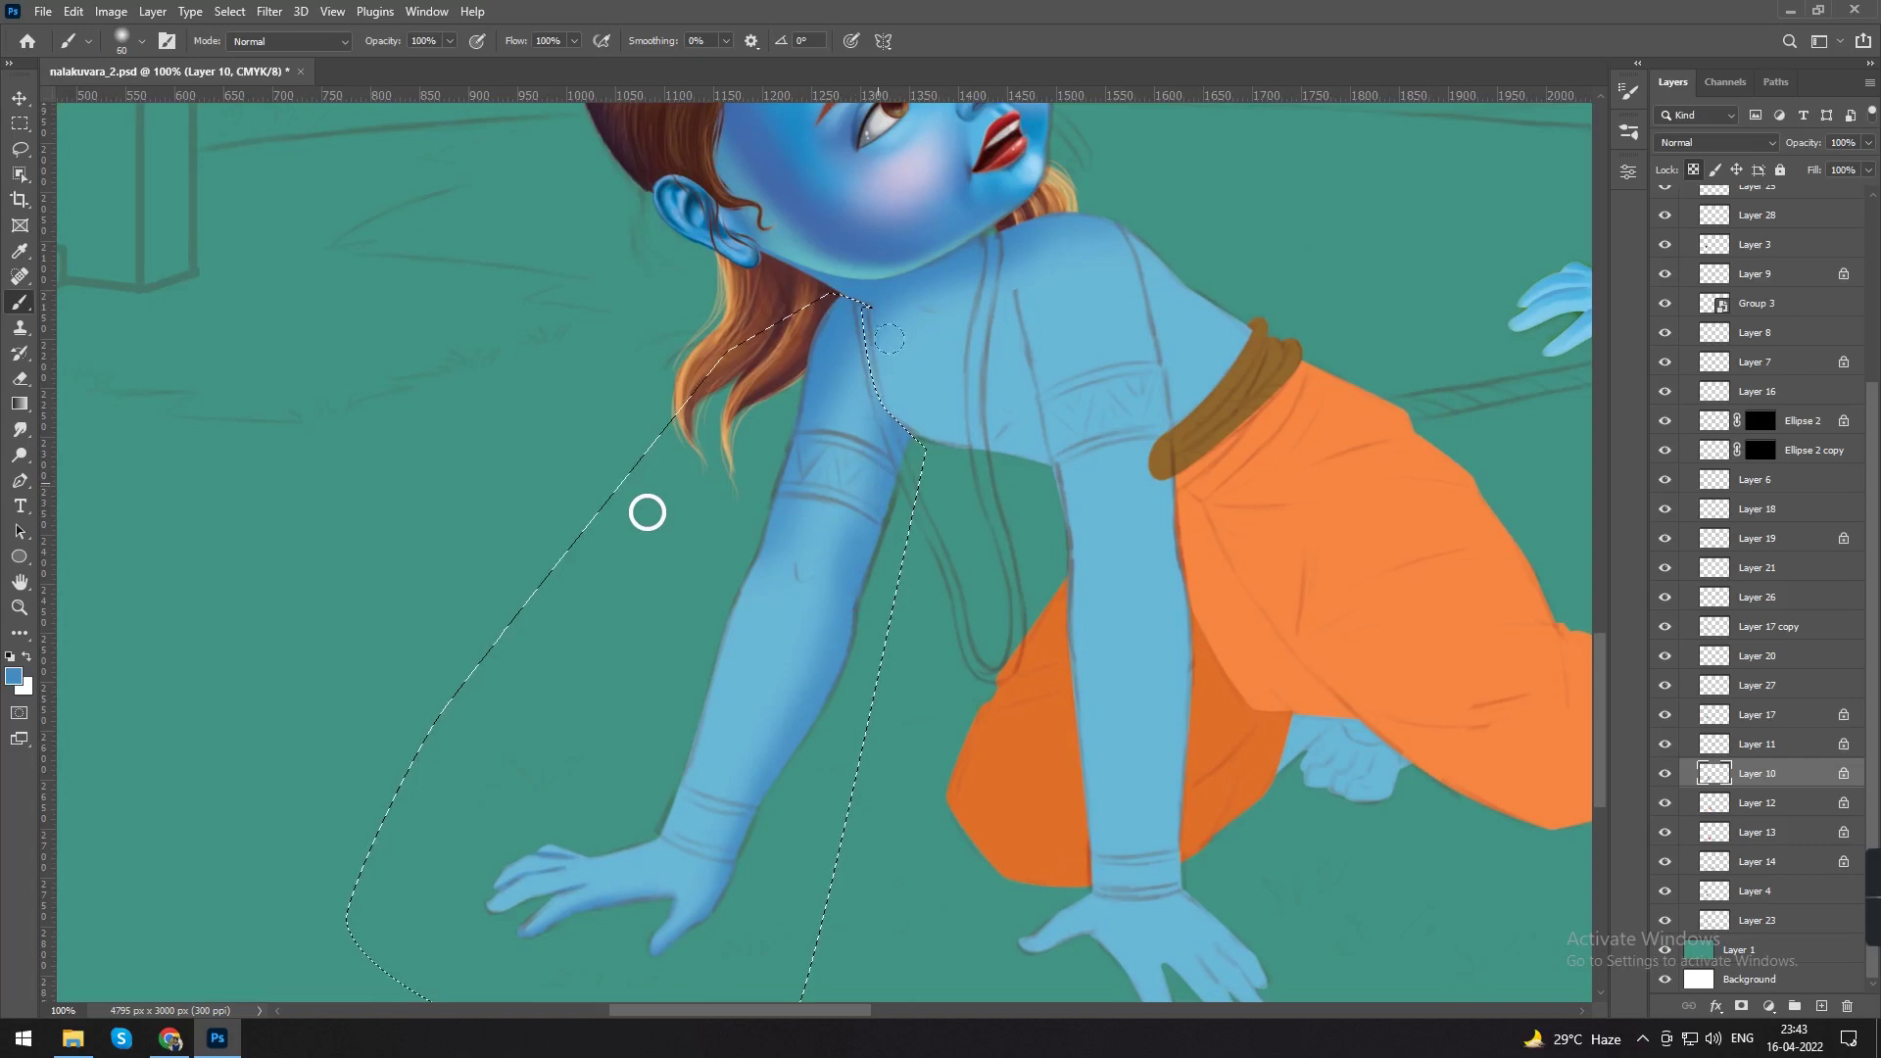
key(bracketright)
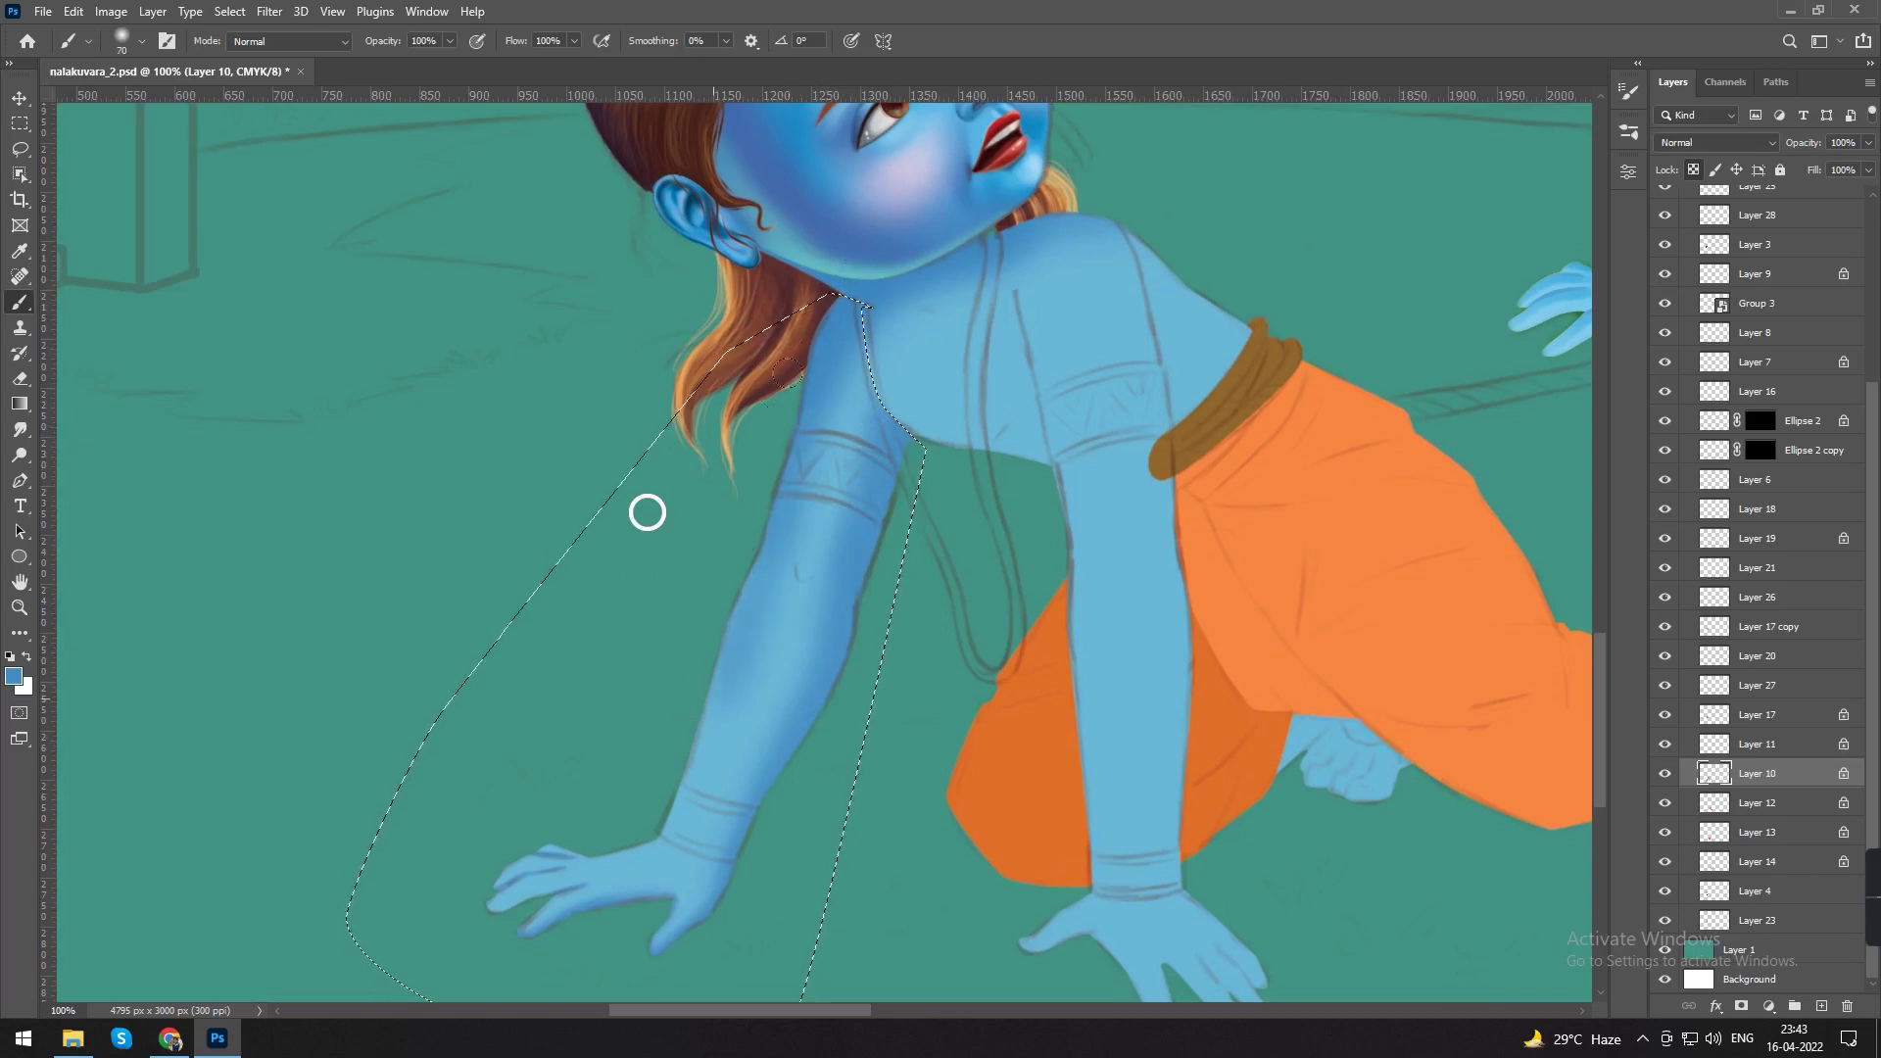
mouse_move(697, 700)
mouse_down()
mouse_move(654, 822)
mouse_move(753, 591)
mouse_up()
Step: Shade the wrist and the back of the hand in darker blue with a 40 px soft brush
key(ctrl+plus)
key(bracketleft)
key(bracketleft)
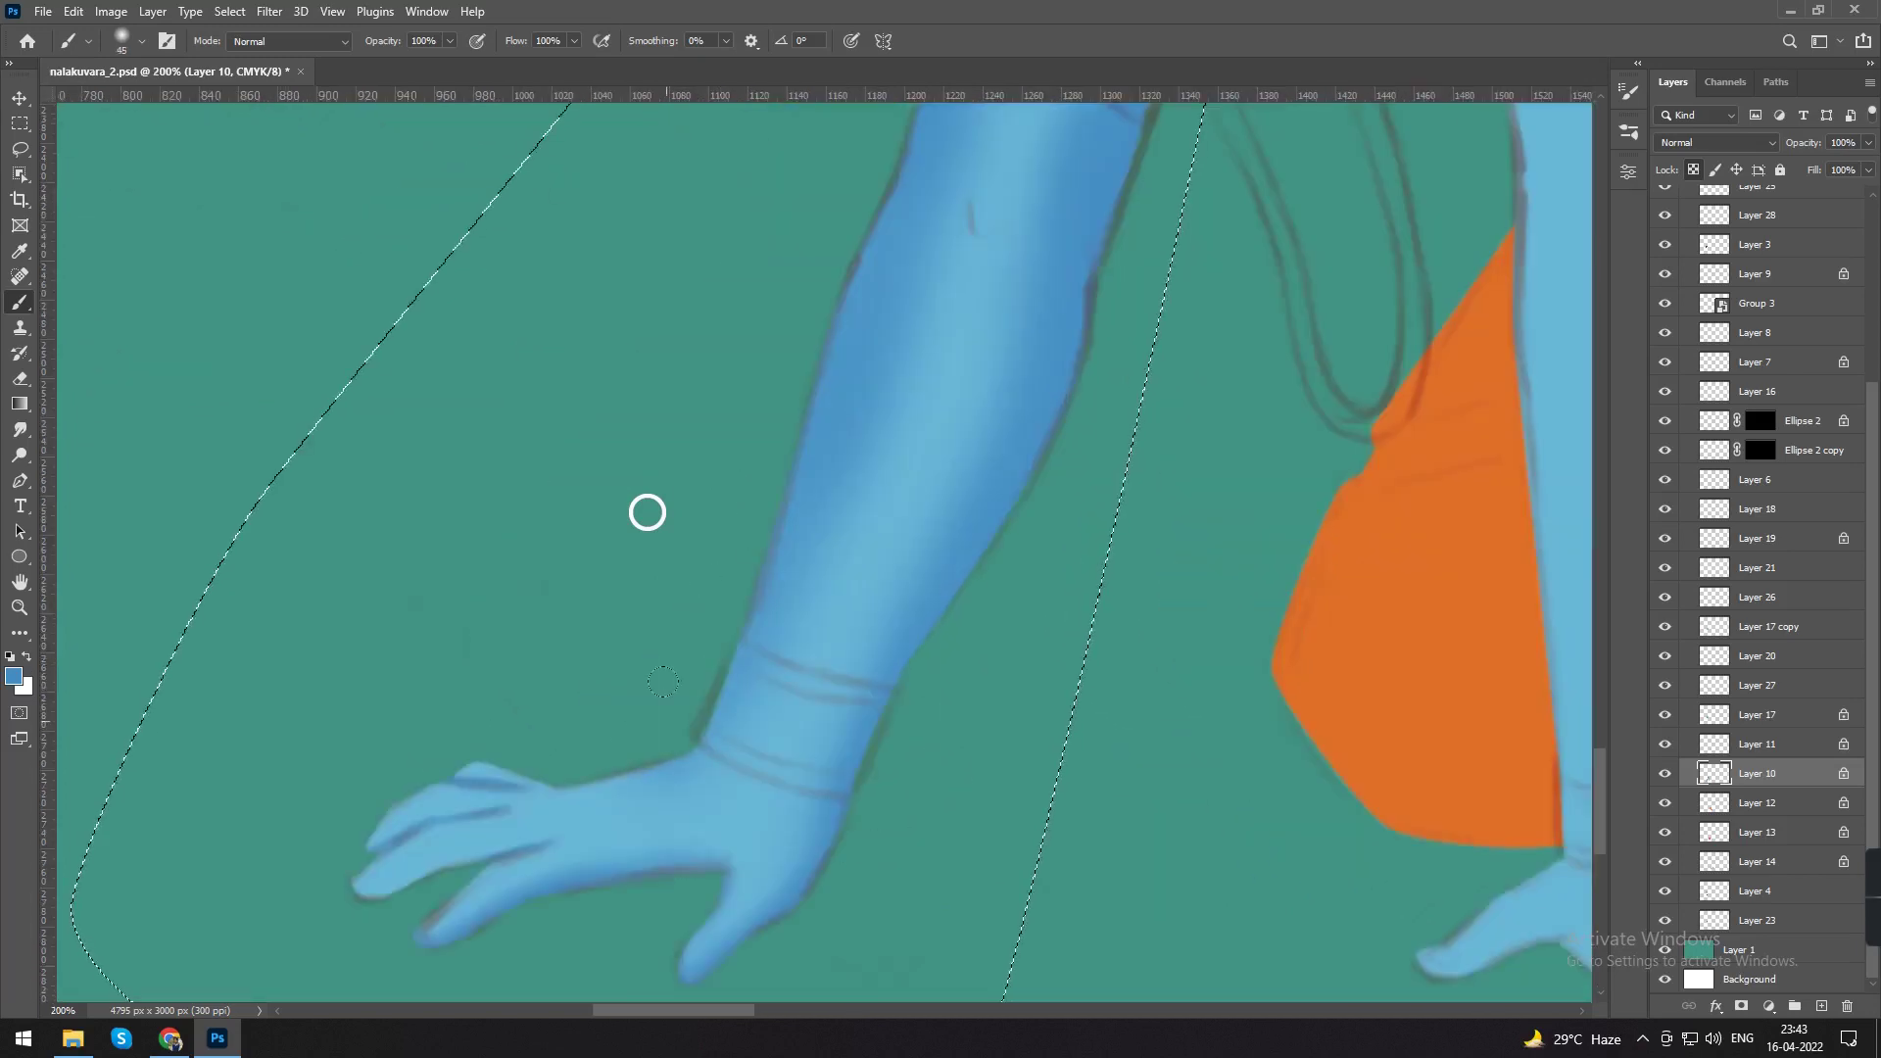
key(bracketleft)
key(bracketleft)
key(bracketleft)
key(bracketright)
drag(687, 786, 695, 785)
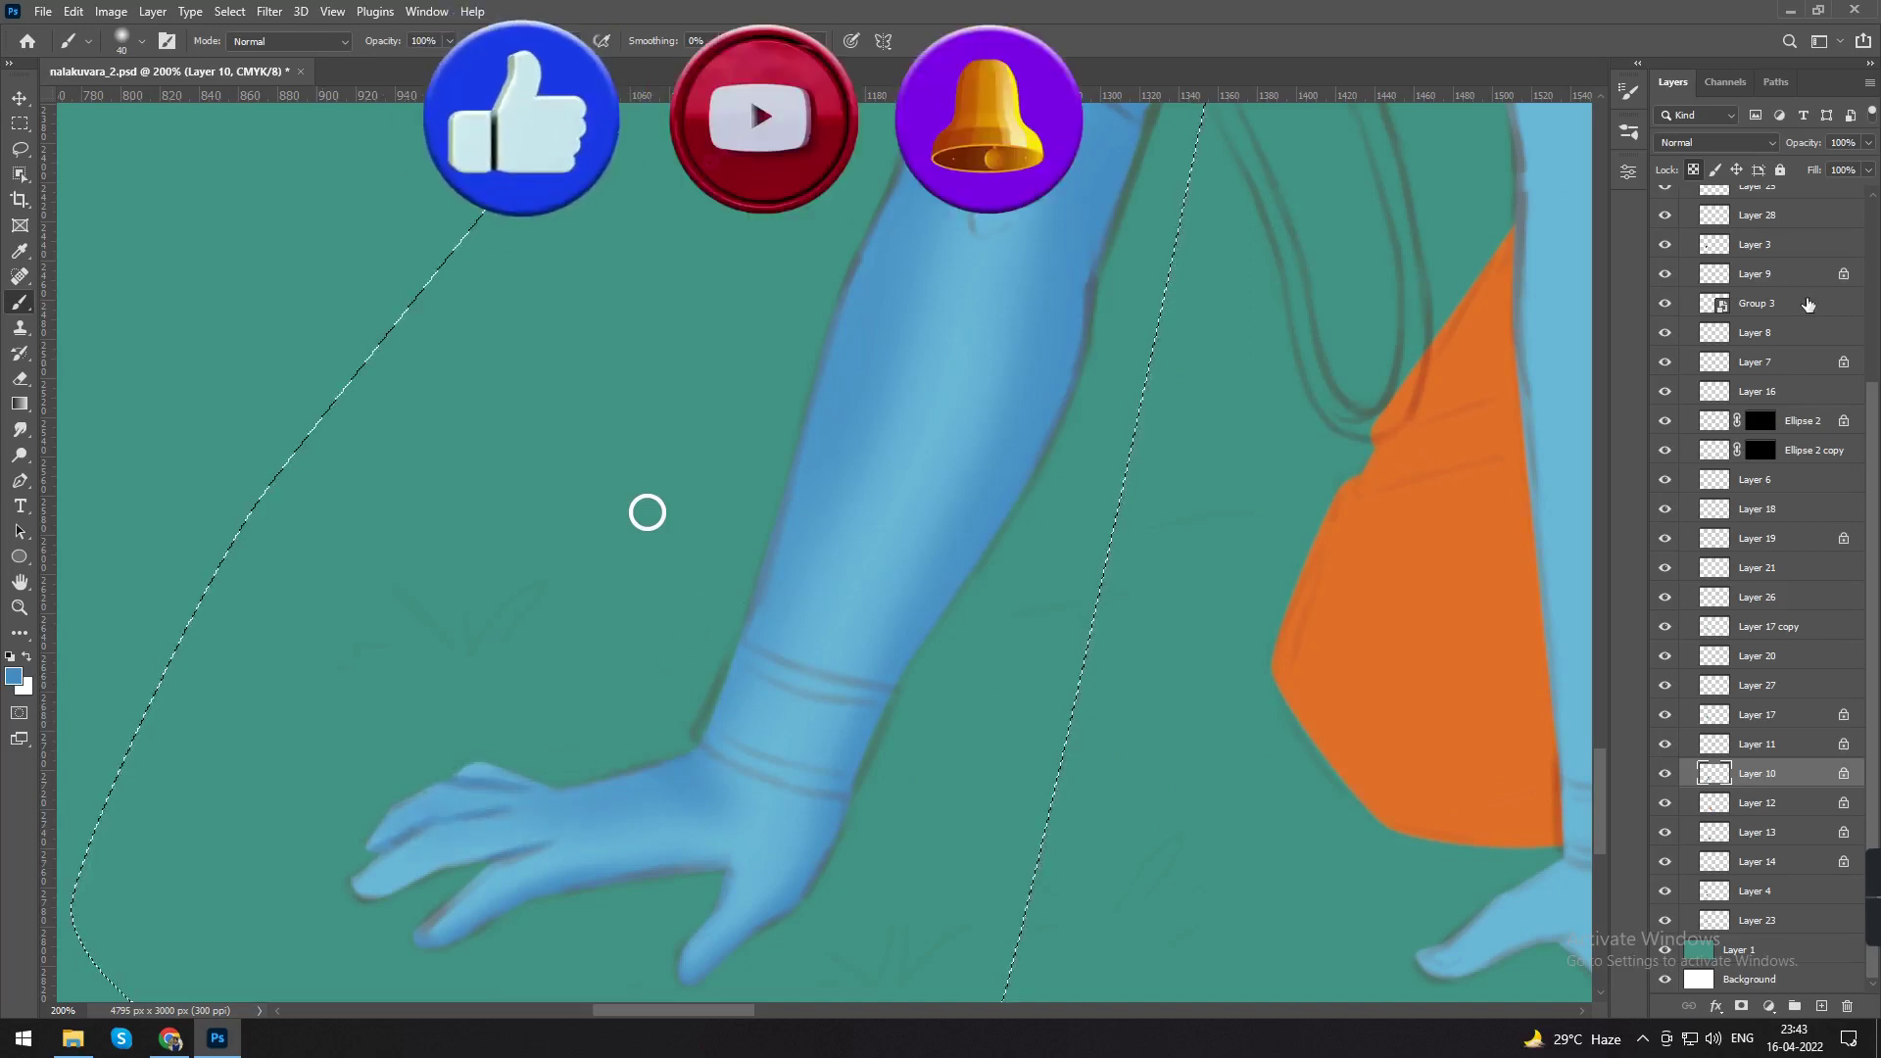
Step: Hide the Group 1 sketch and clear the selection around the arm
drag(1872, 403, 1872, 207)
click(1665, 194)
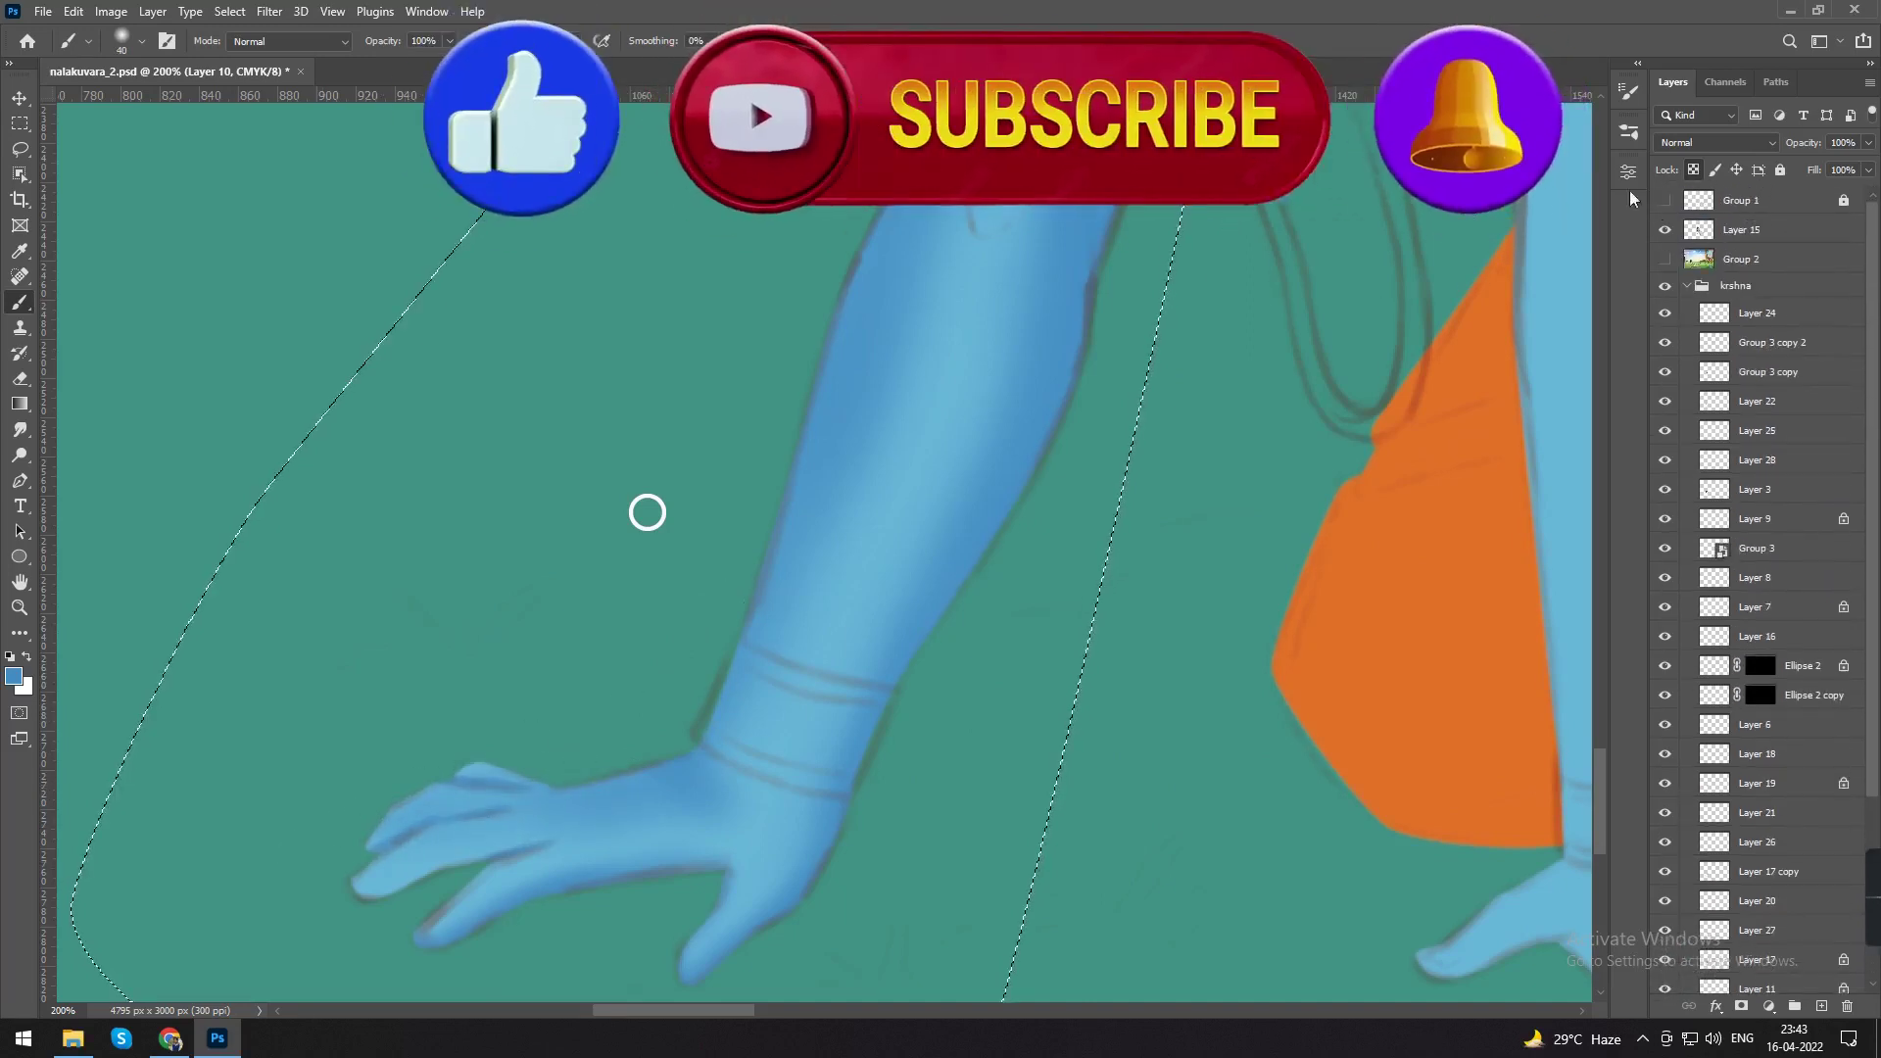
key(ctrl+d)
Step: Deepen the blue shading across the back of the hand and along the fingers
drag(704, 809, 696, 710)
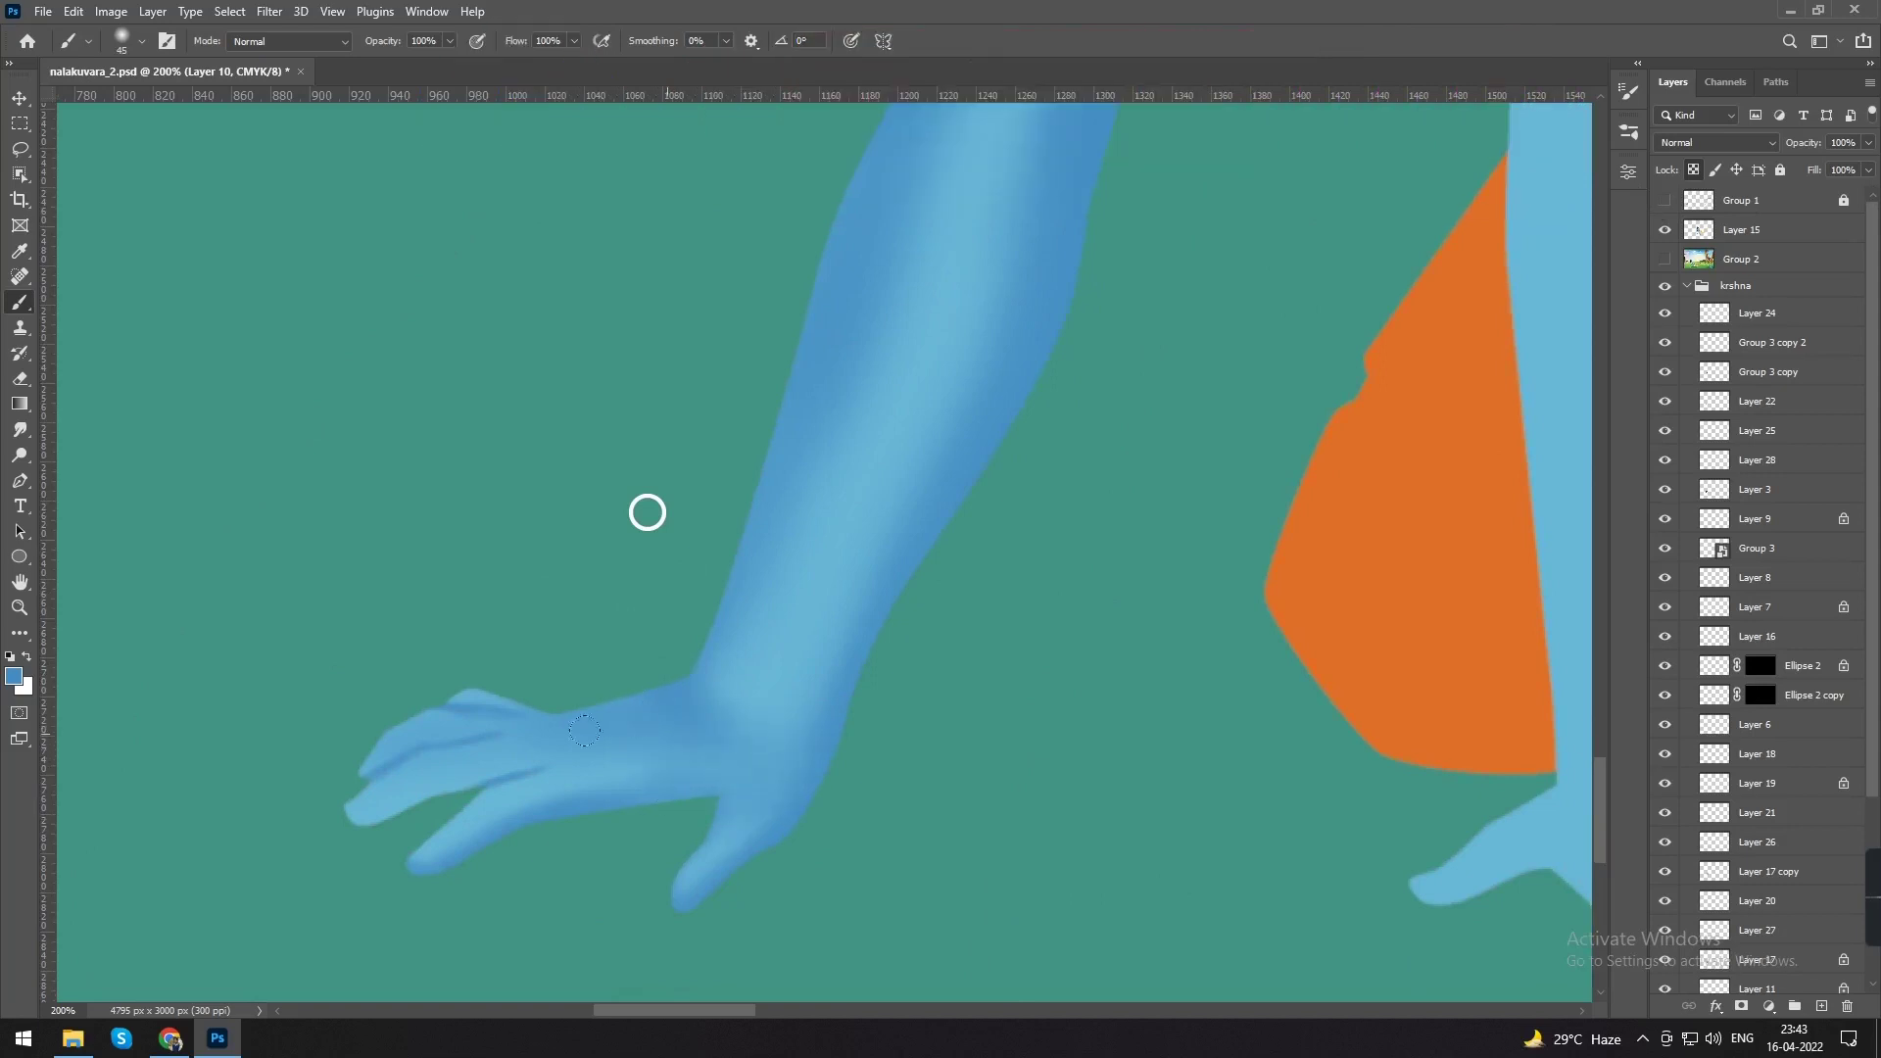
drag(557, 772, 375, 827)
mouse_move(1871, 933)
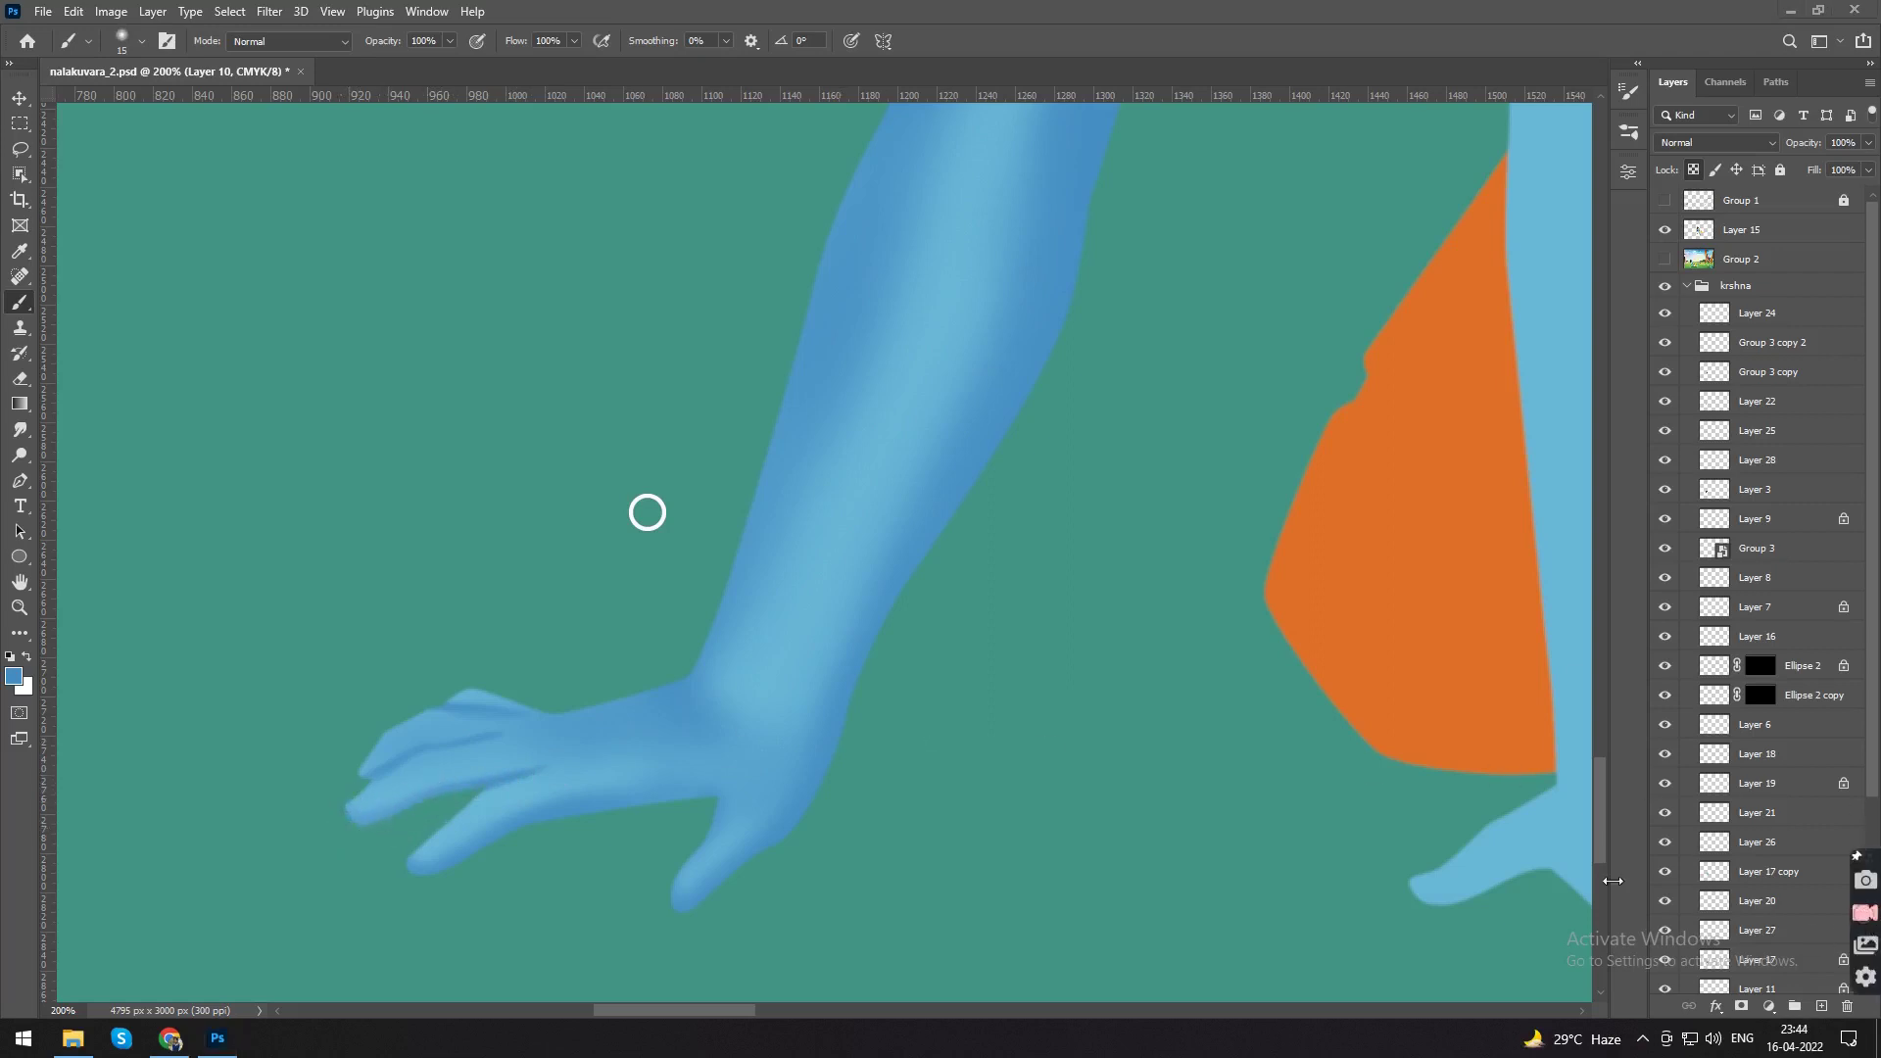
key(bracketright)
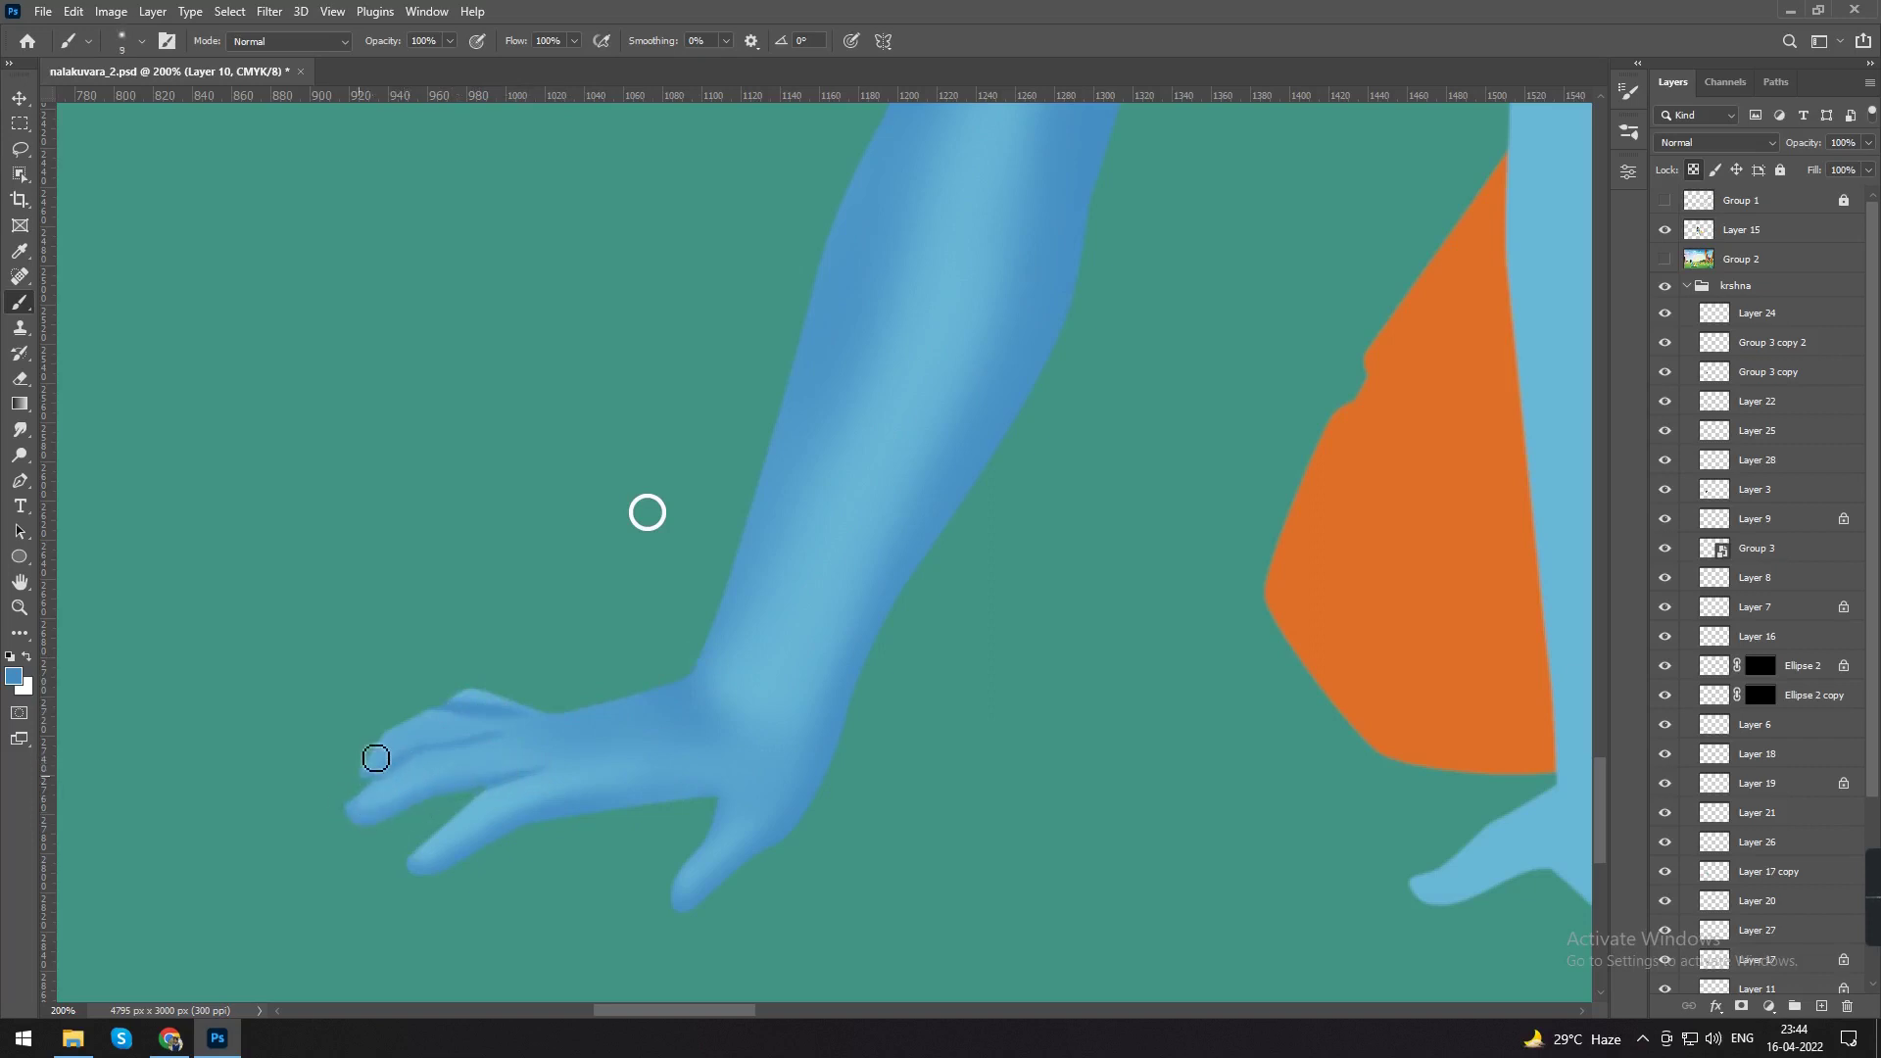
Step: Set the soft brush to 50 px and refine the hand's shading with a lighter blue around the fingers
key(ctrl+minus)
key(ctrl+minus)
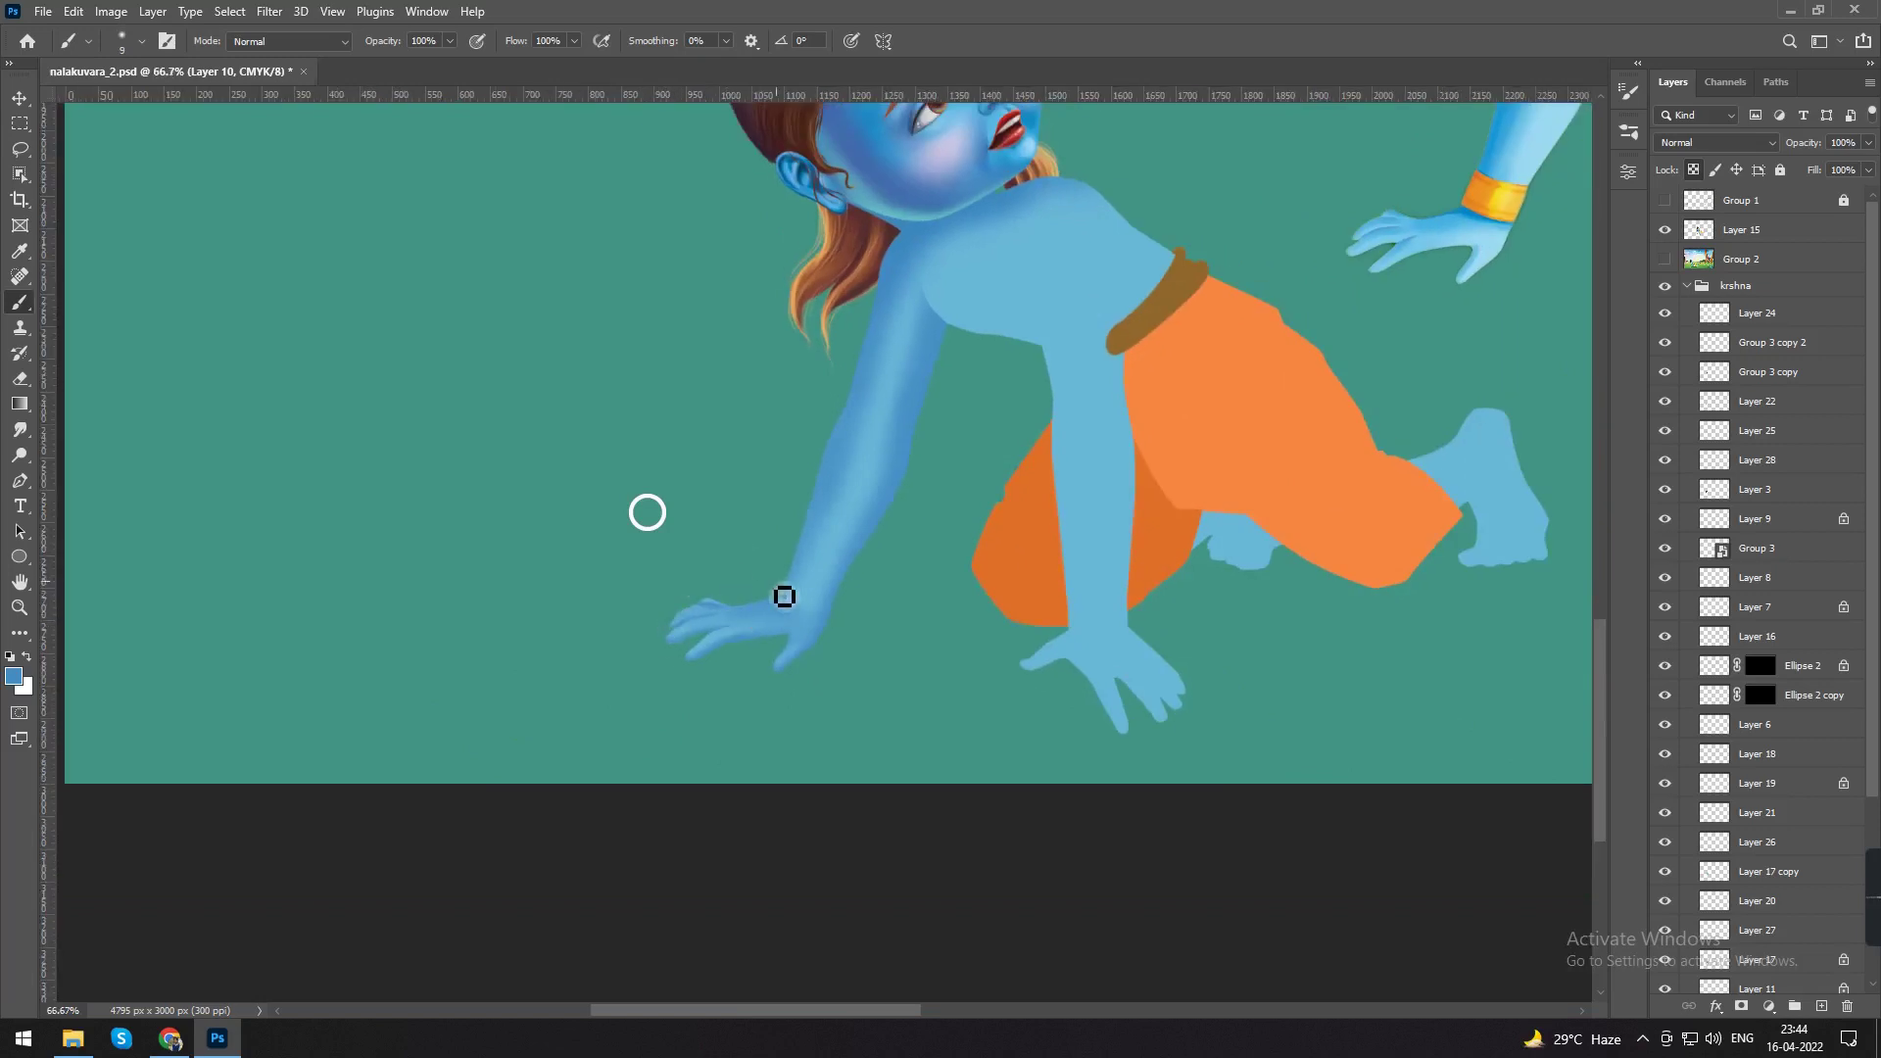
drag(886, 514, 861, 622)
key(ctrl+plus)
key(bracketright)
key(bracketright)
key(bracketright)
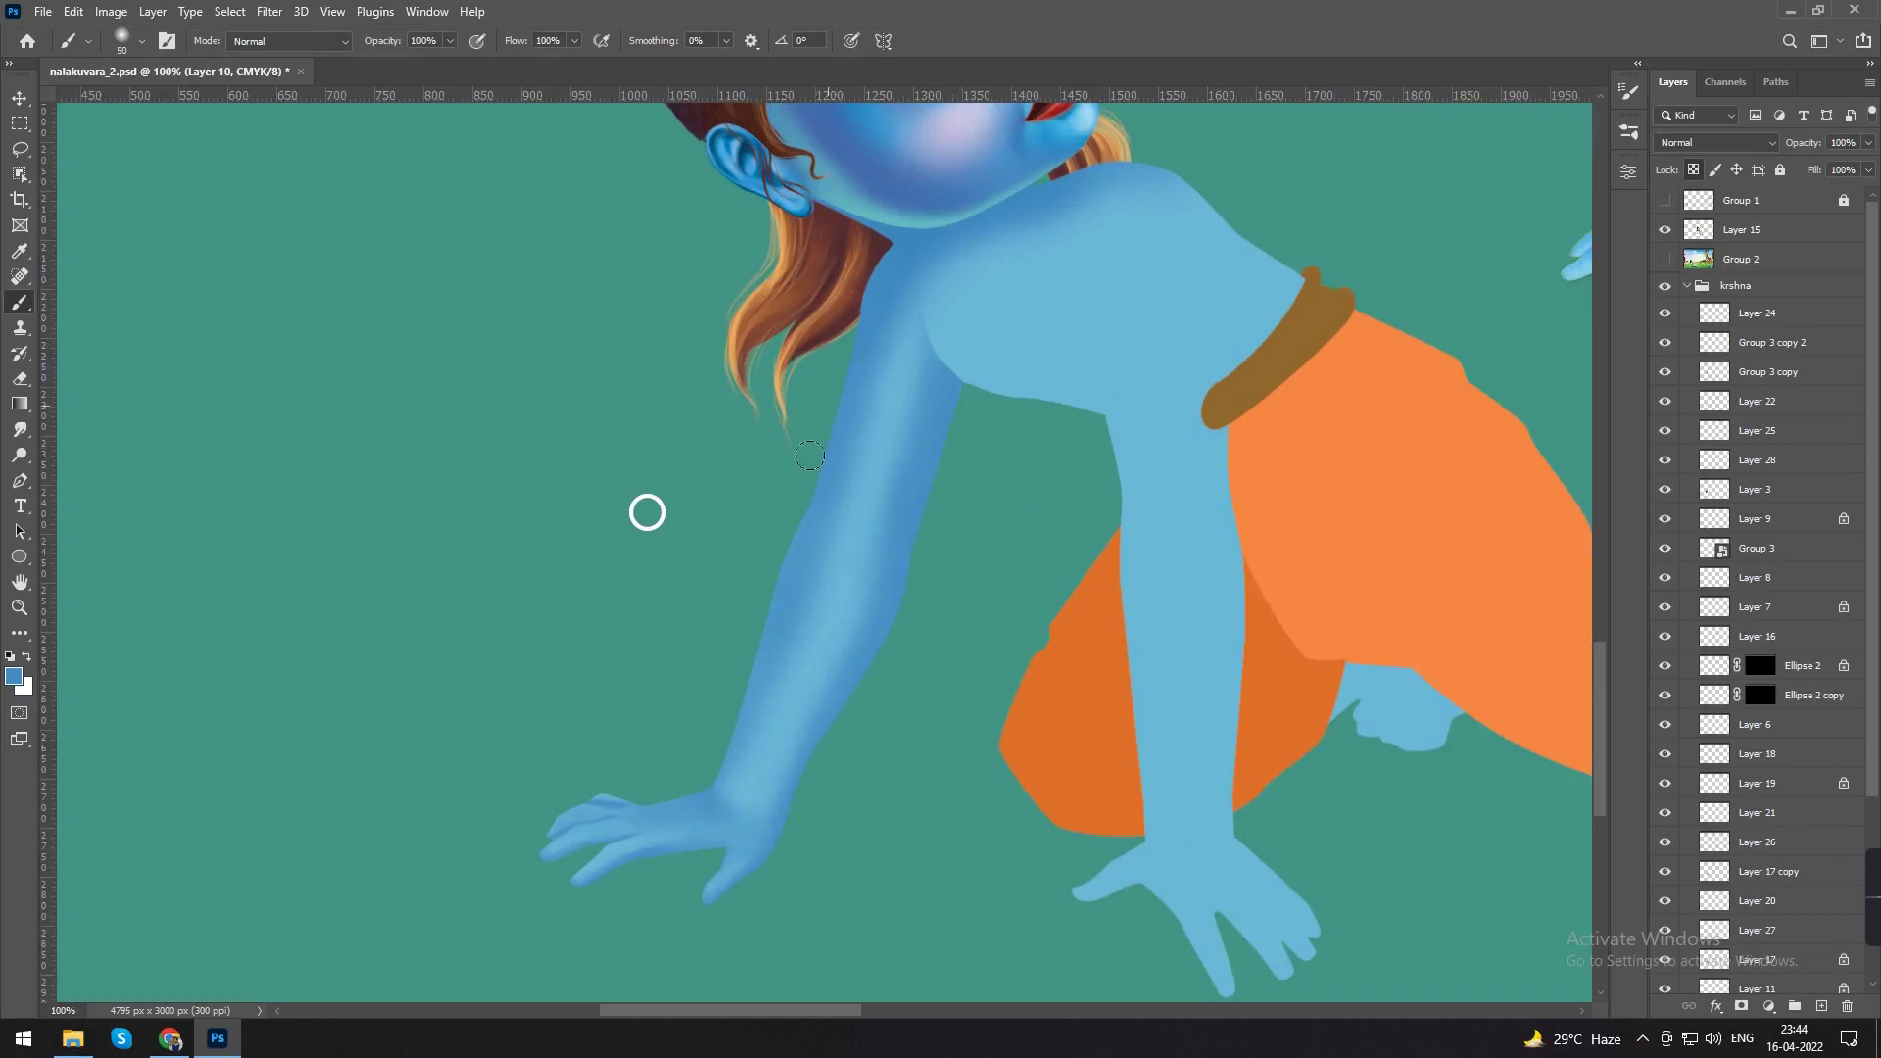
key(ctrl+plus)
scroll(584, 626, down, 3)
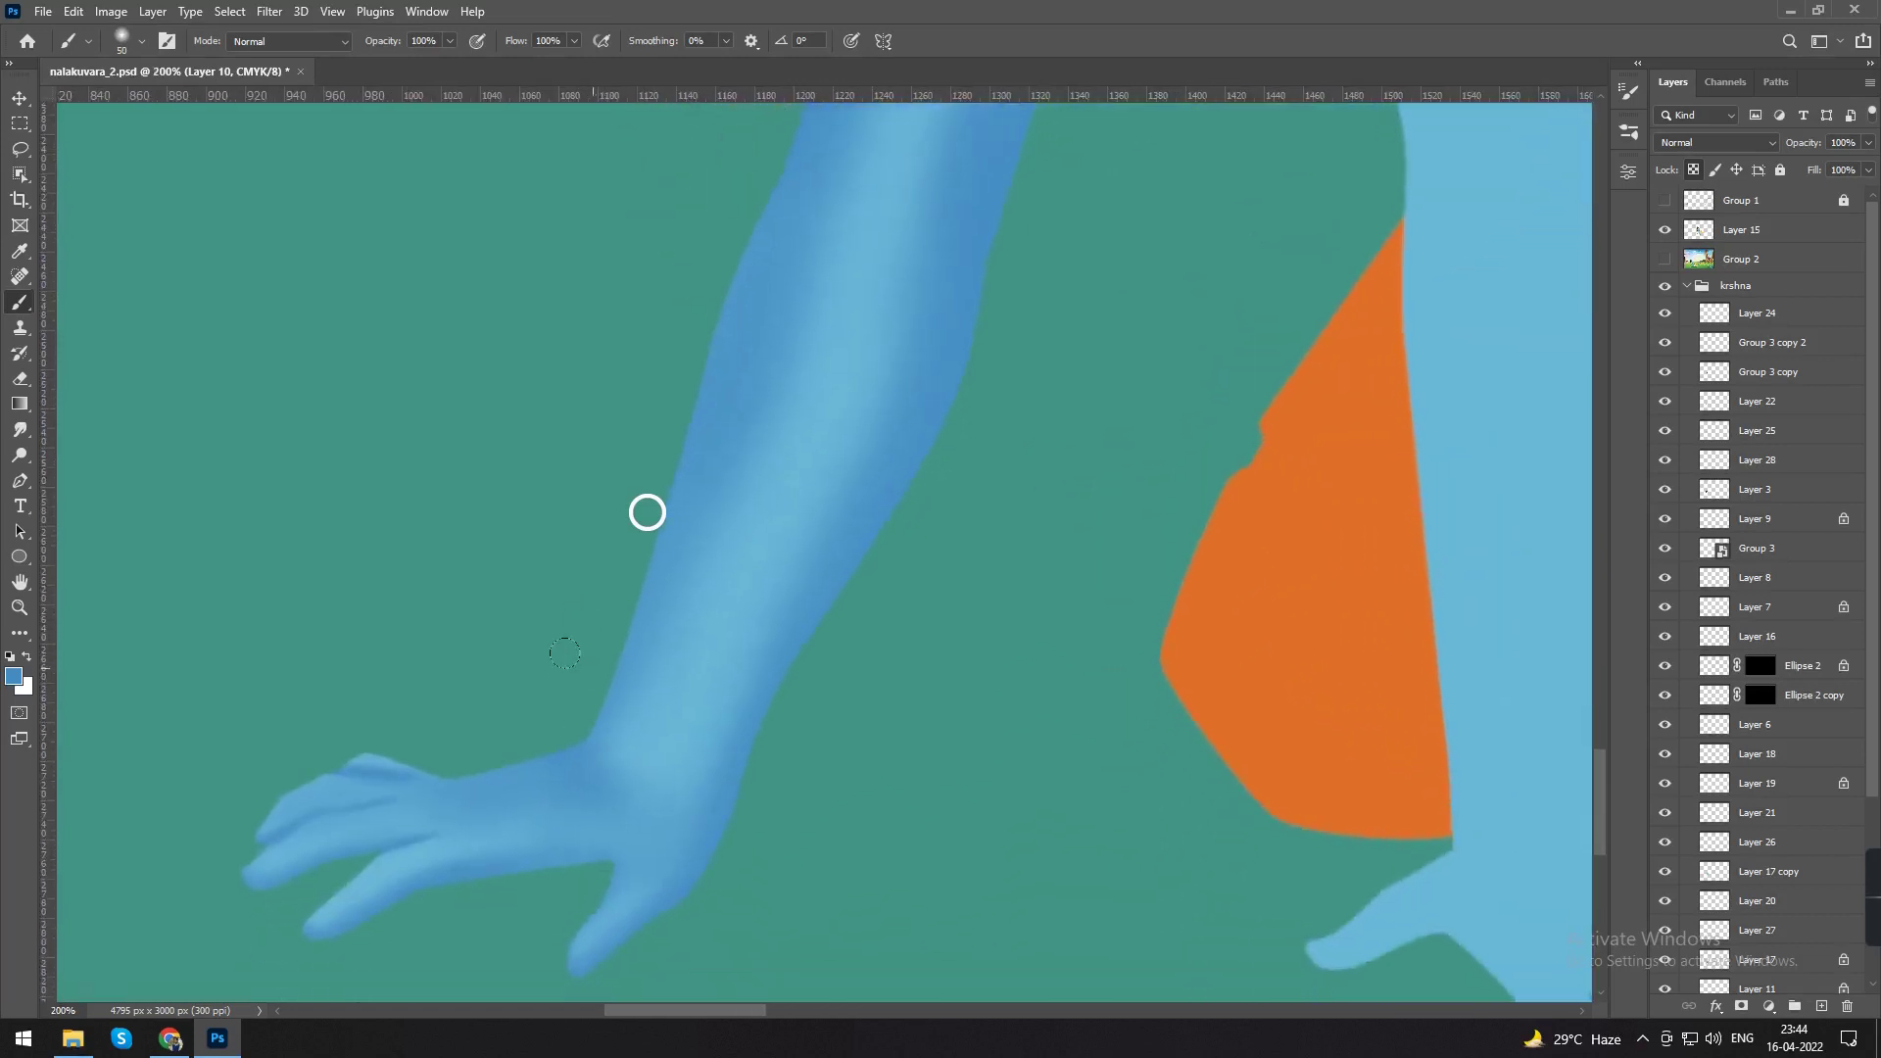
key(ctrl+minus)
scroll(723, 567, up, 5)
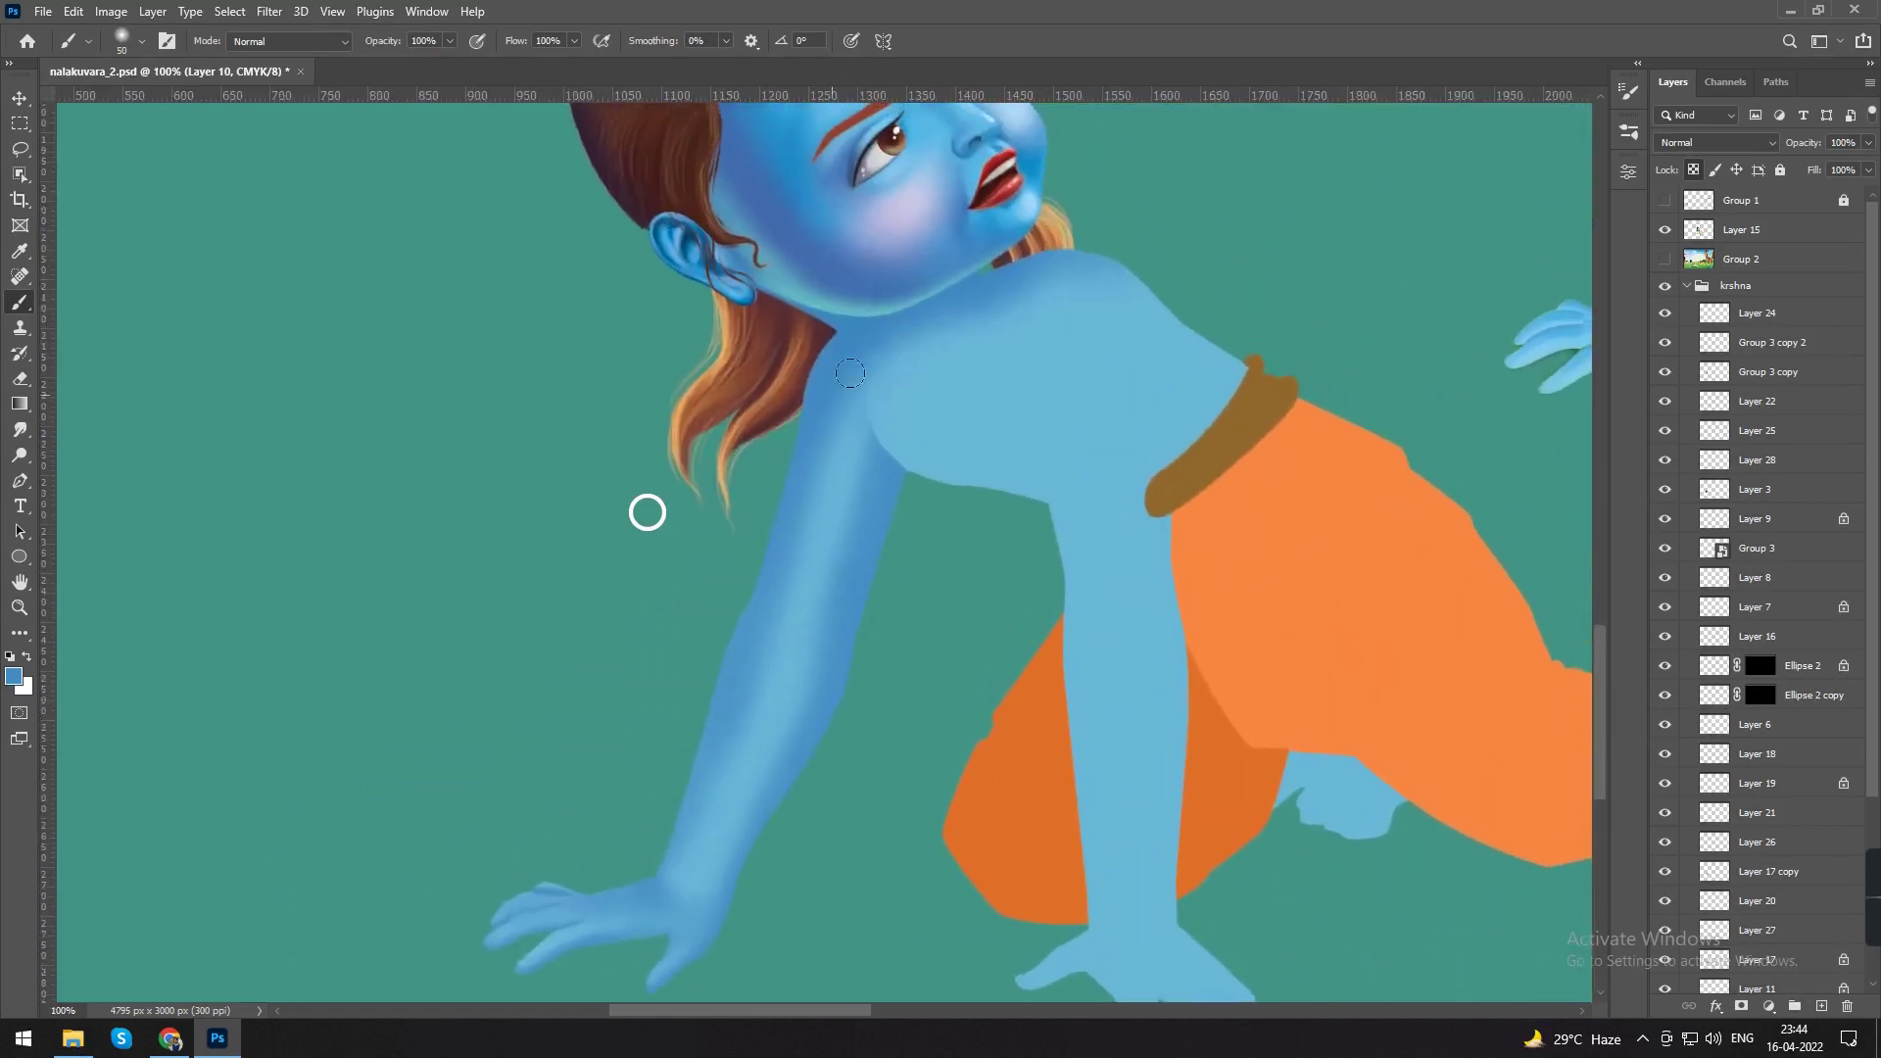
drag(742, 690, 856, 496)
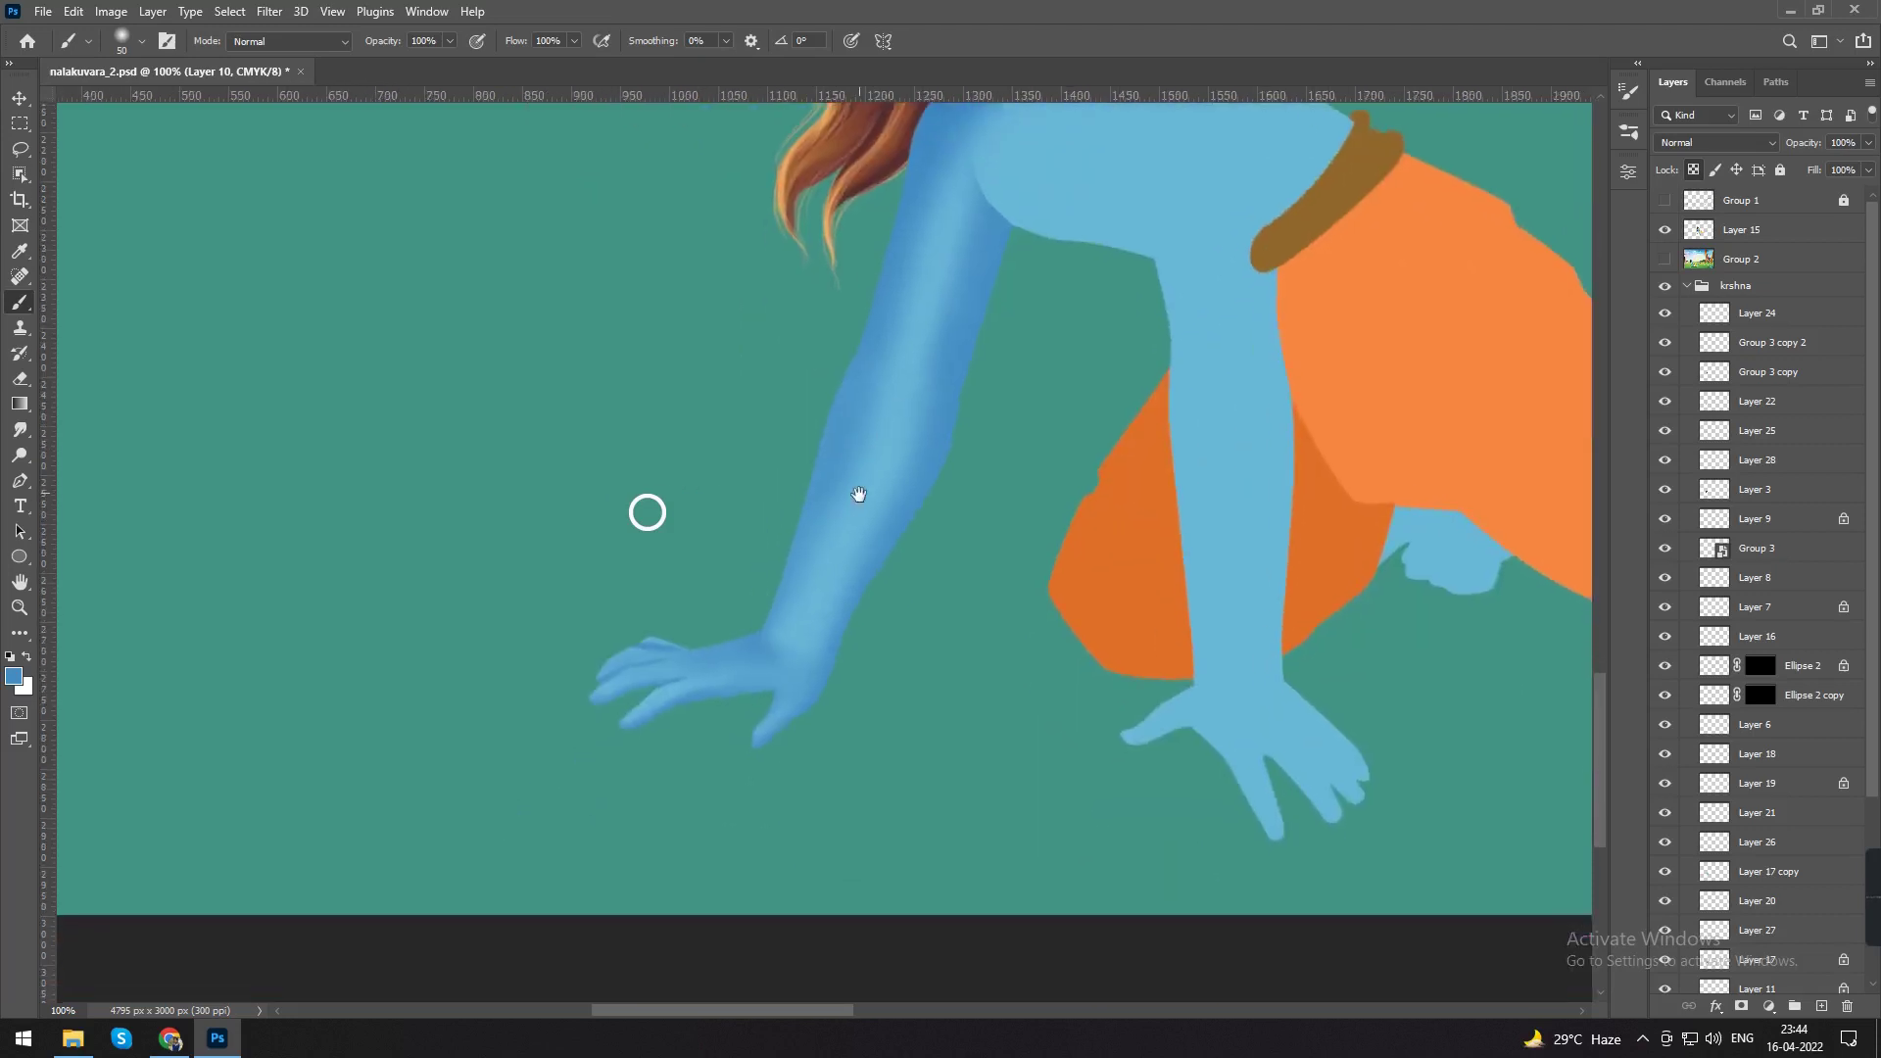
key(ctrl+plus)
drag(475, 659, 670, 641)
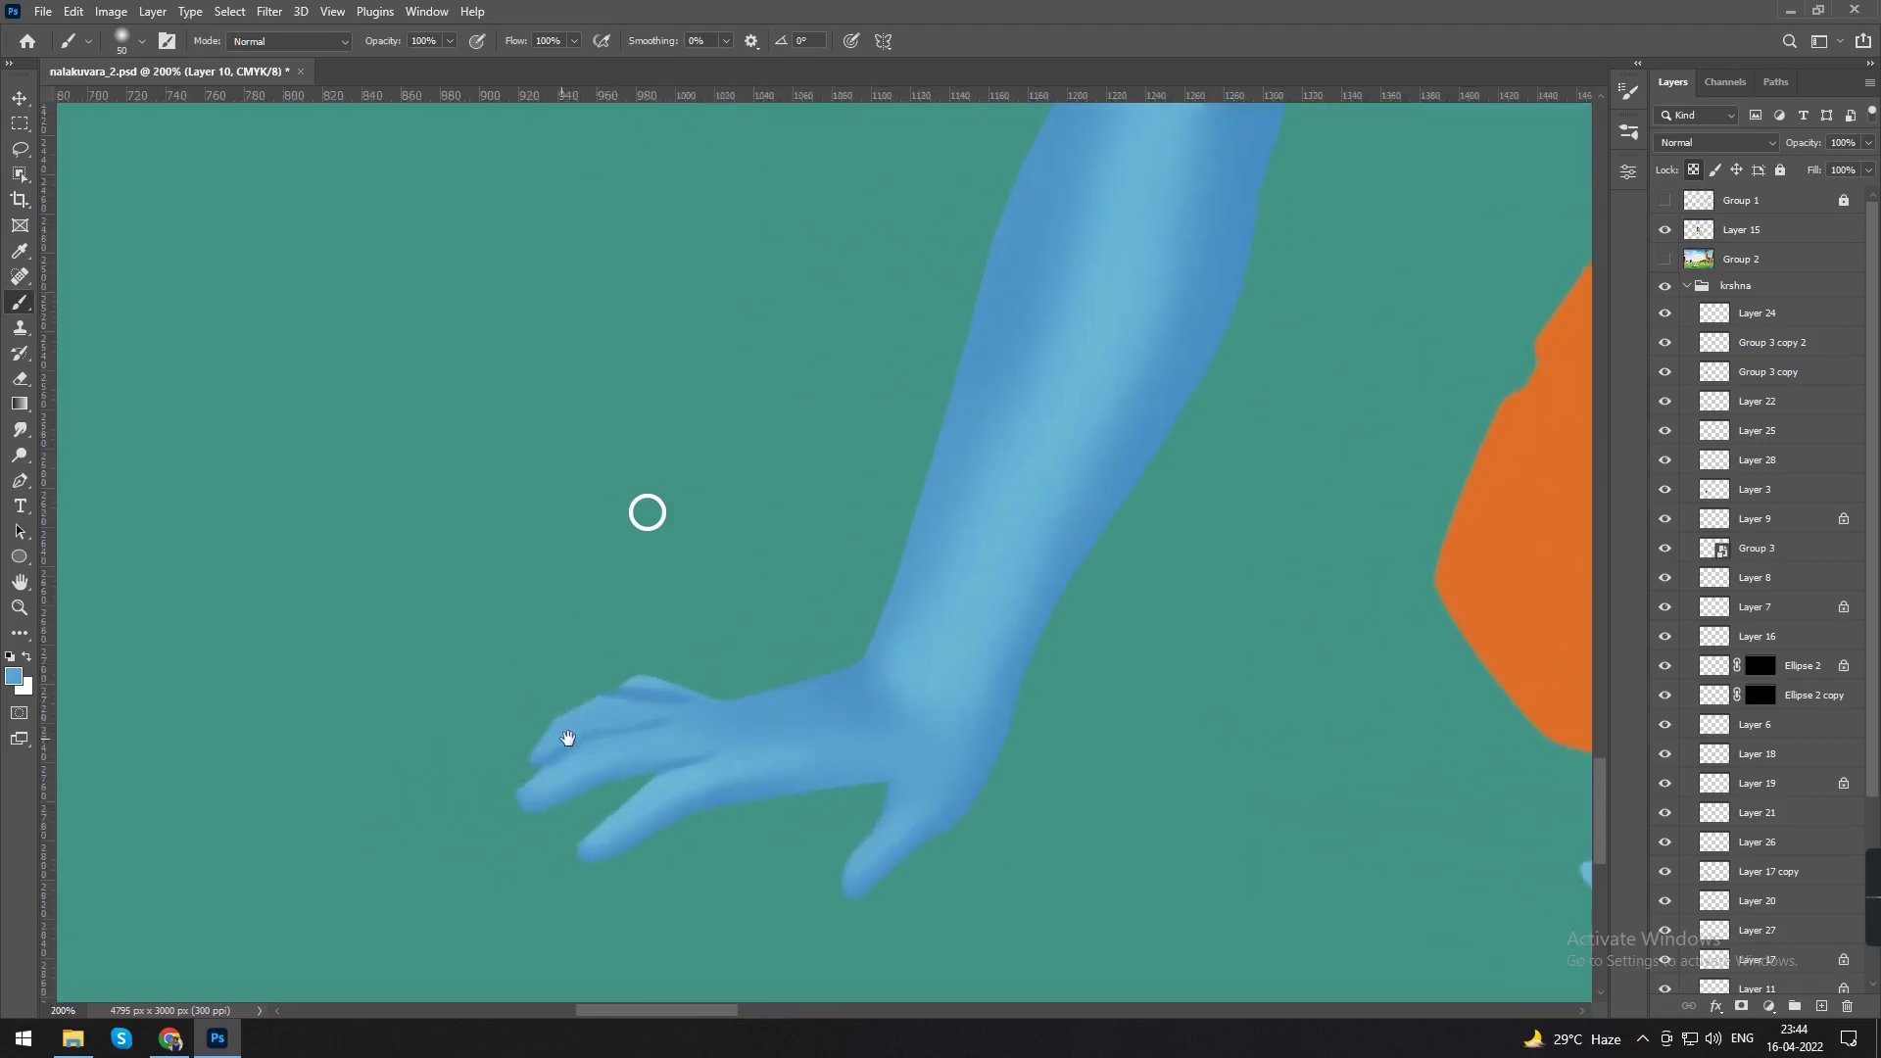
drag(558, 739, 621, 706)
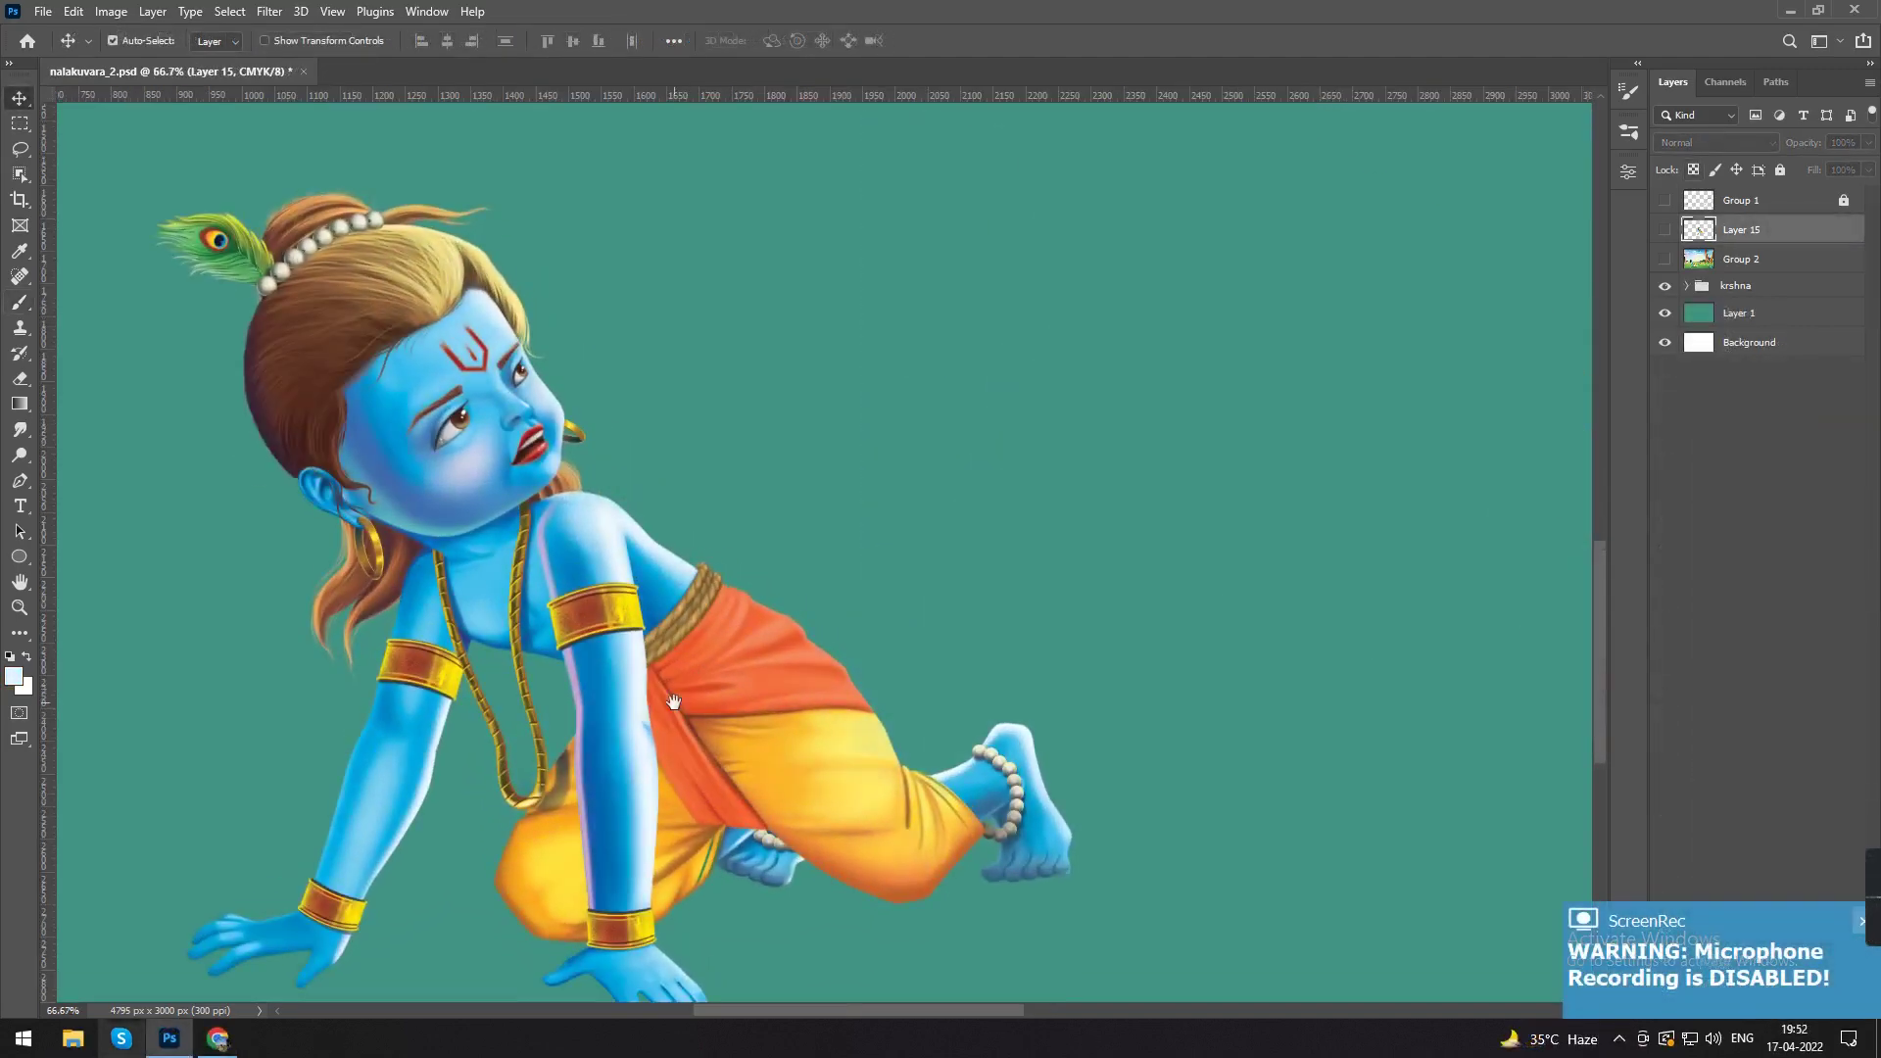
Step: Select the raised foot's Layer 14 copy and brush a pale highlight along the foot's outer edge with a 25 px brush
scroll(697, 676, up, 1)
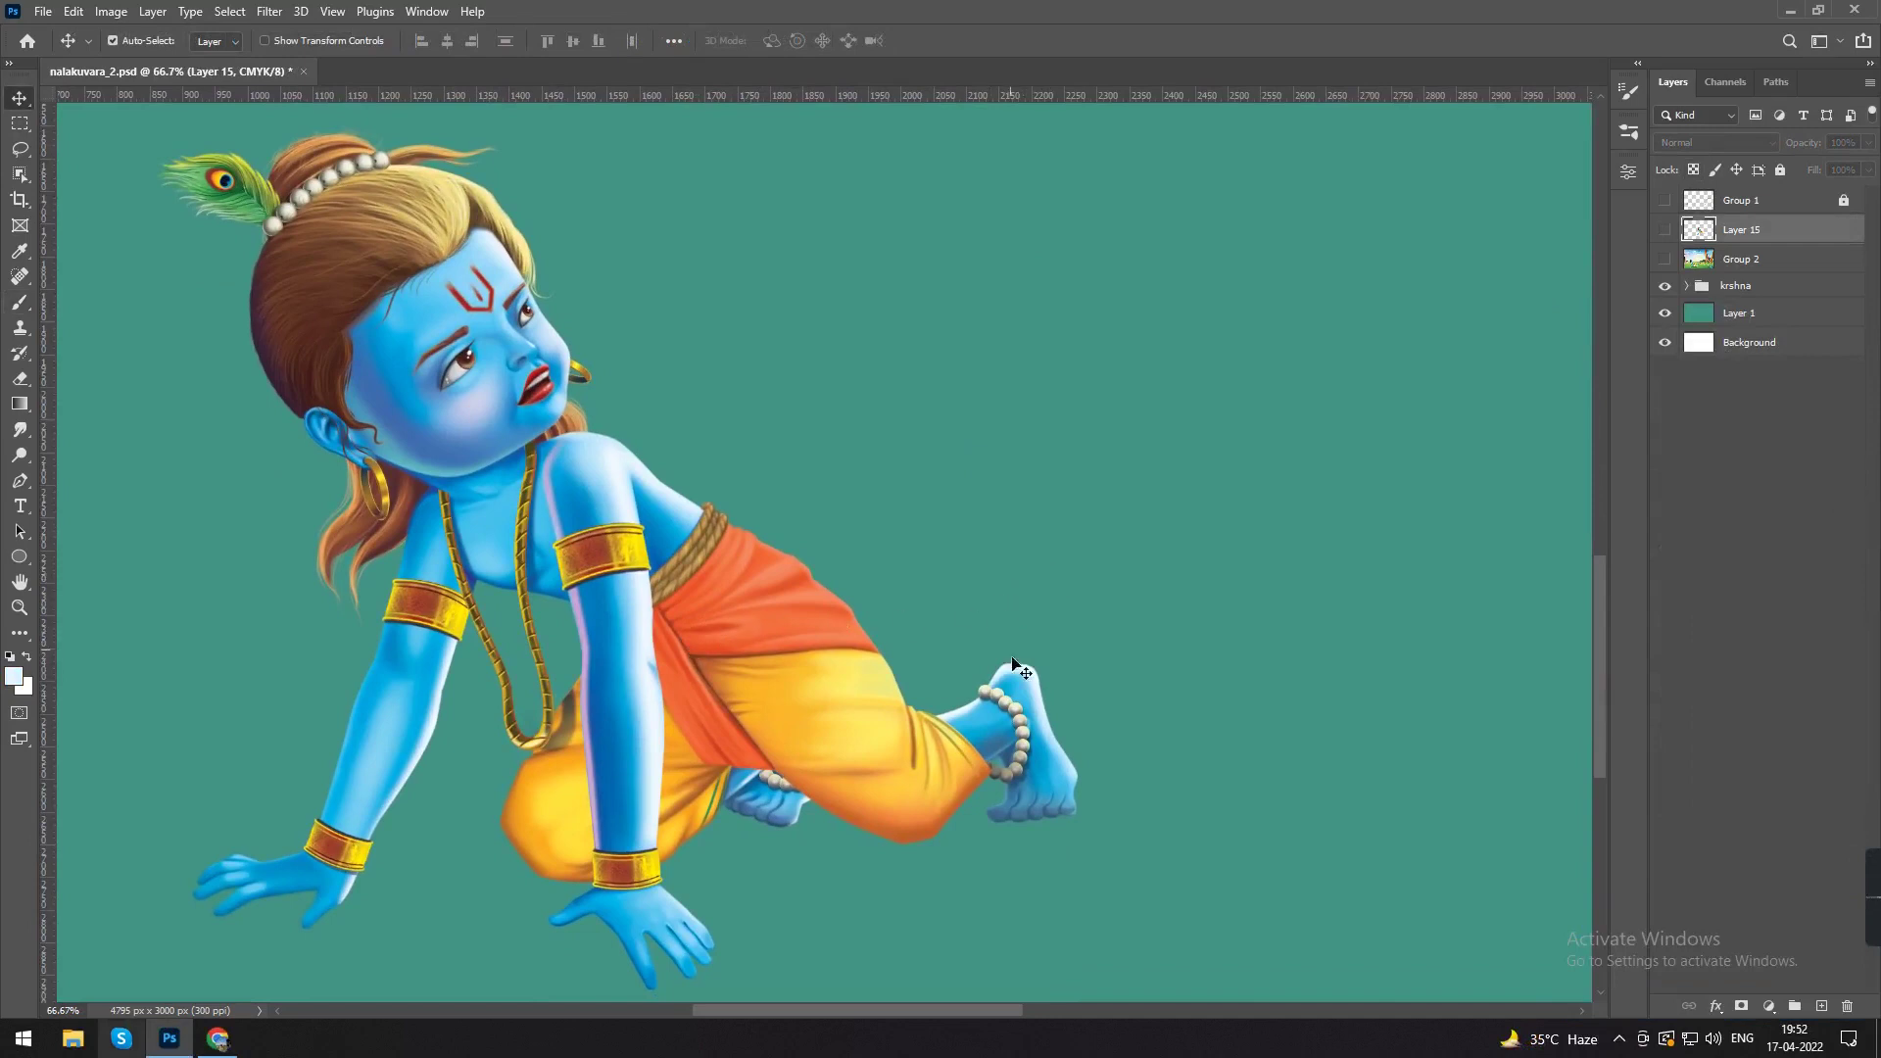
key(b)
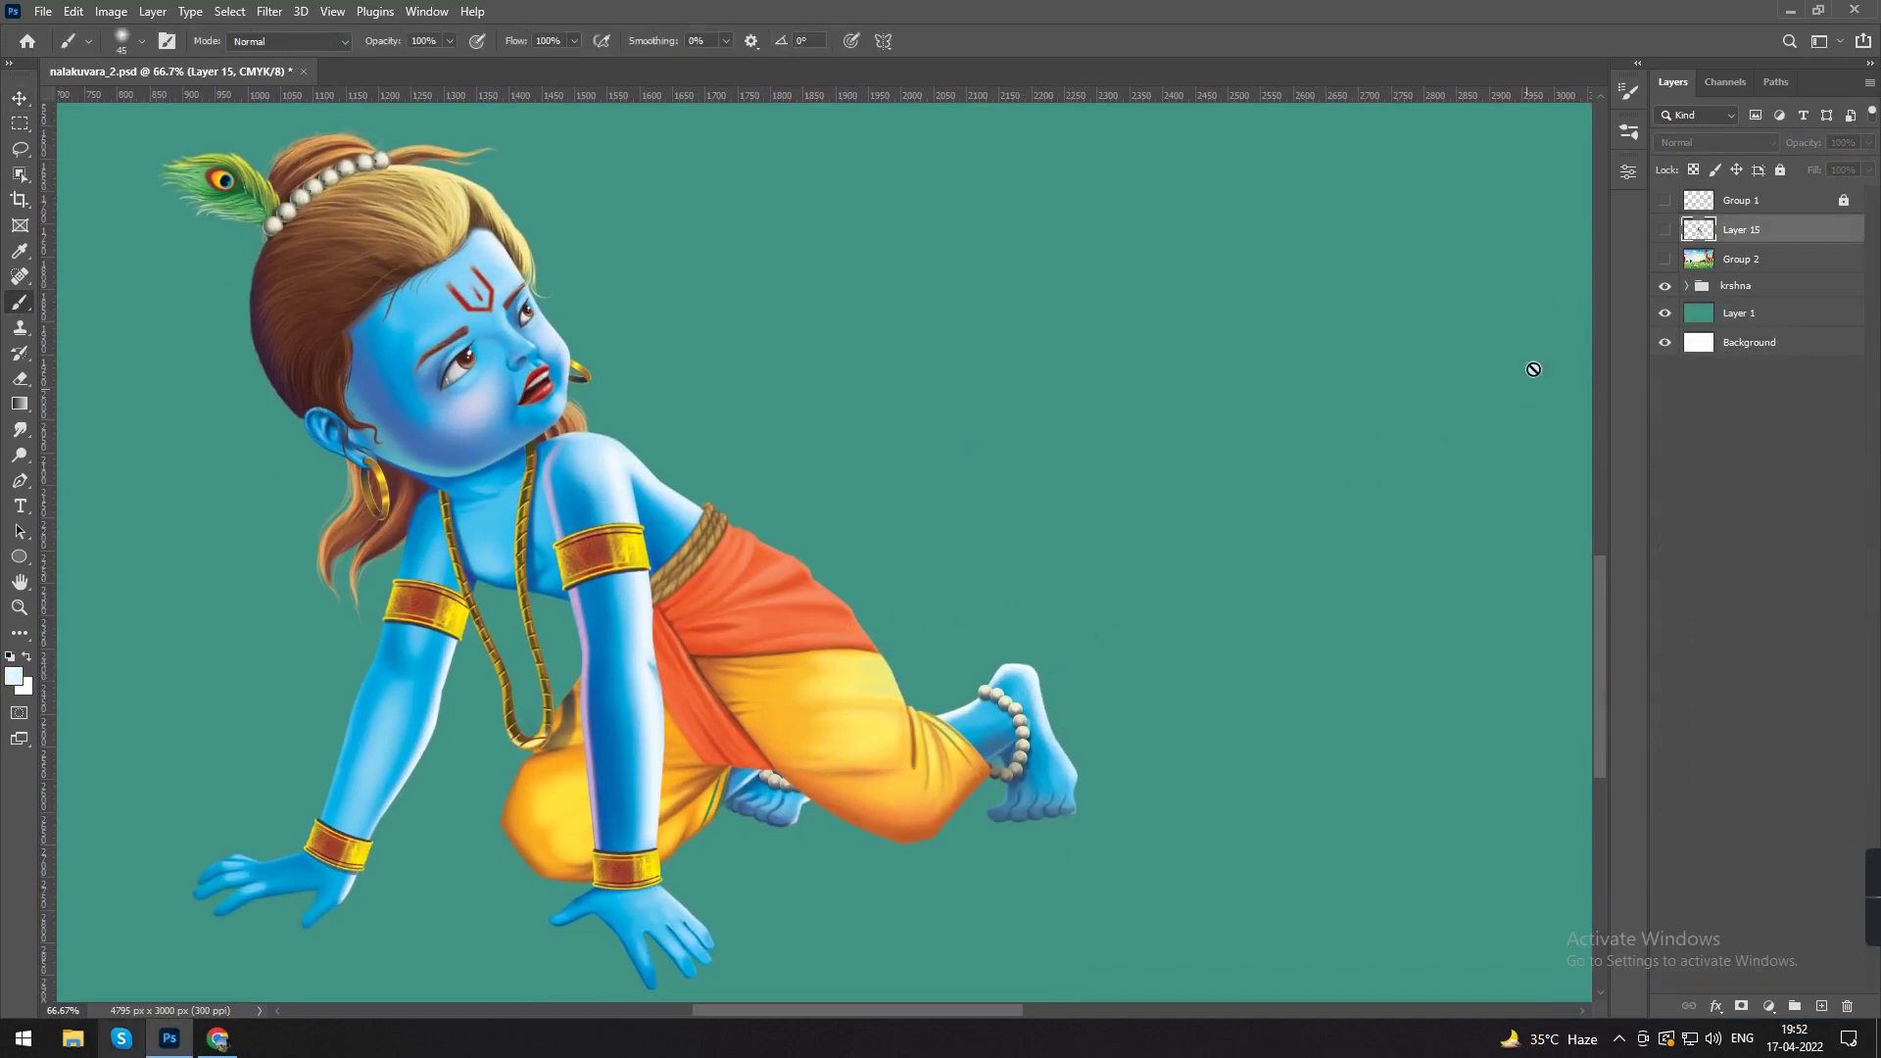
ctrl+click(1036, 683)
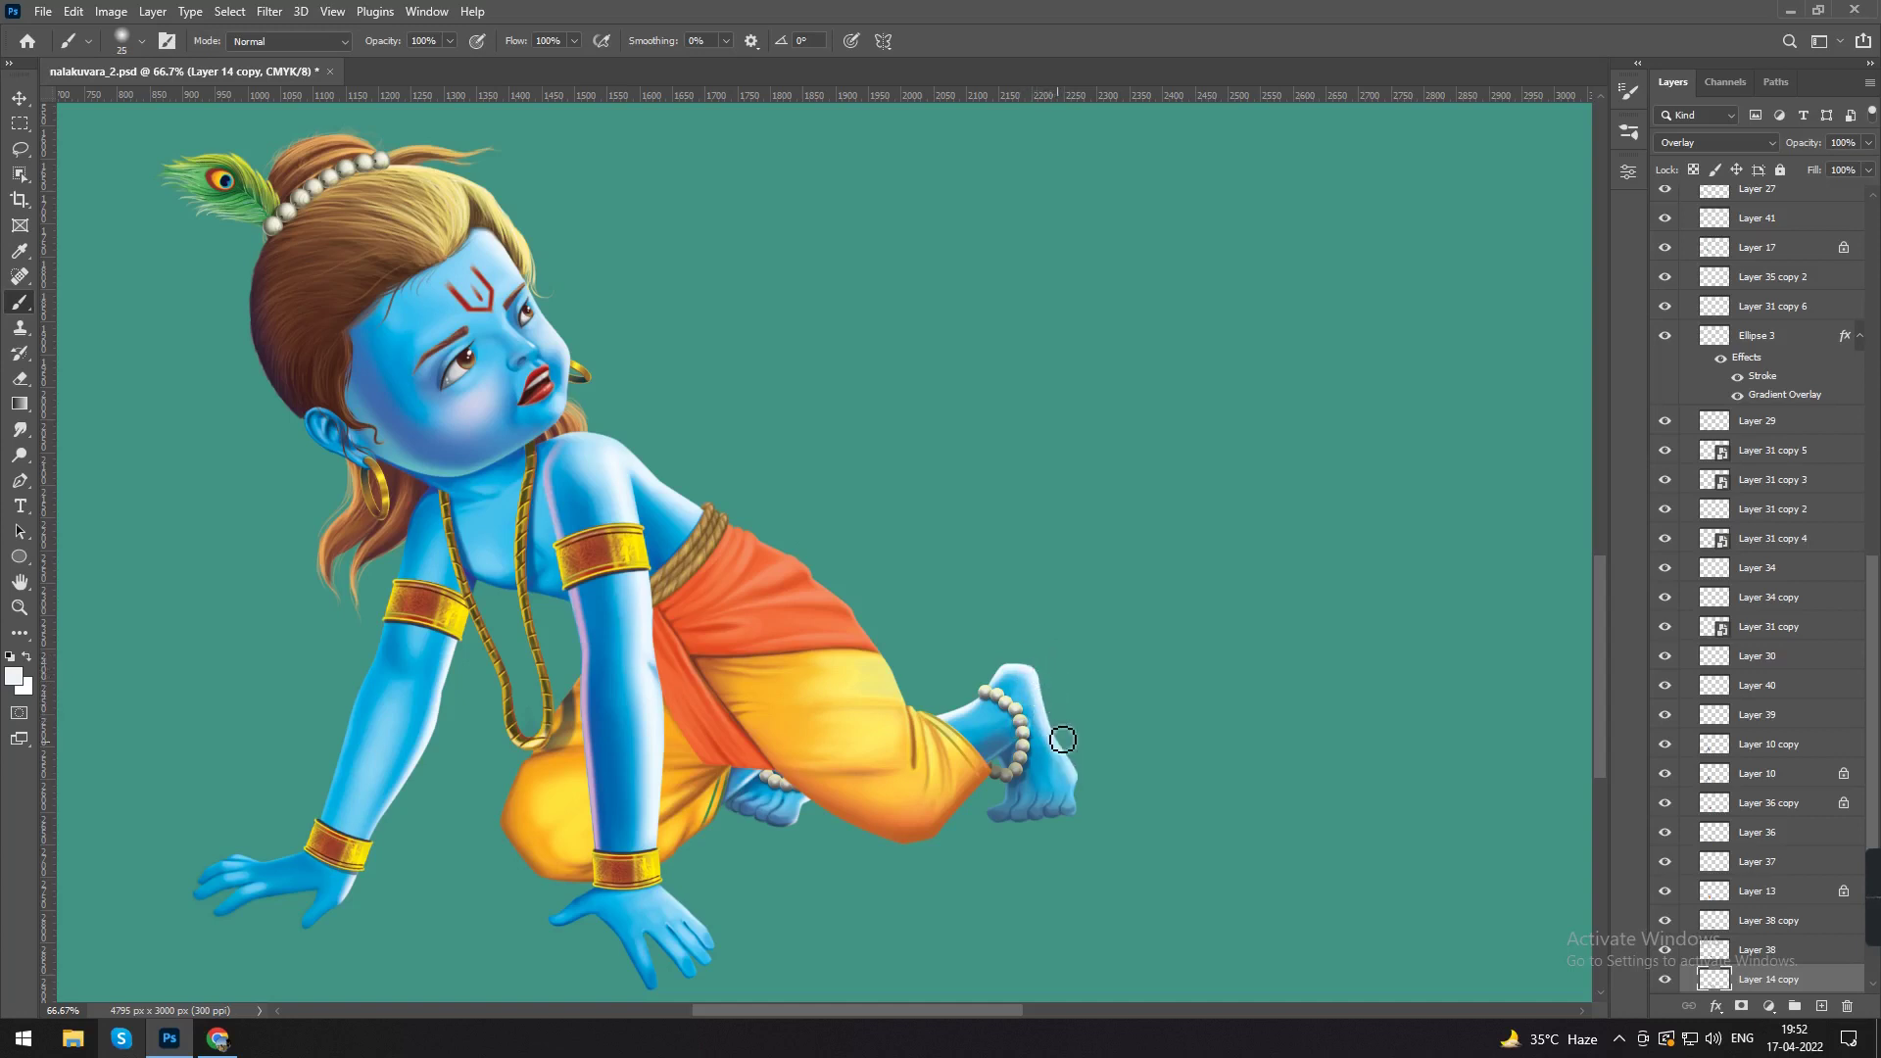
drag(1071, 762, 1079, 808)
mouse_move(1870, 909)
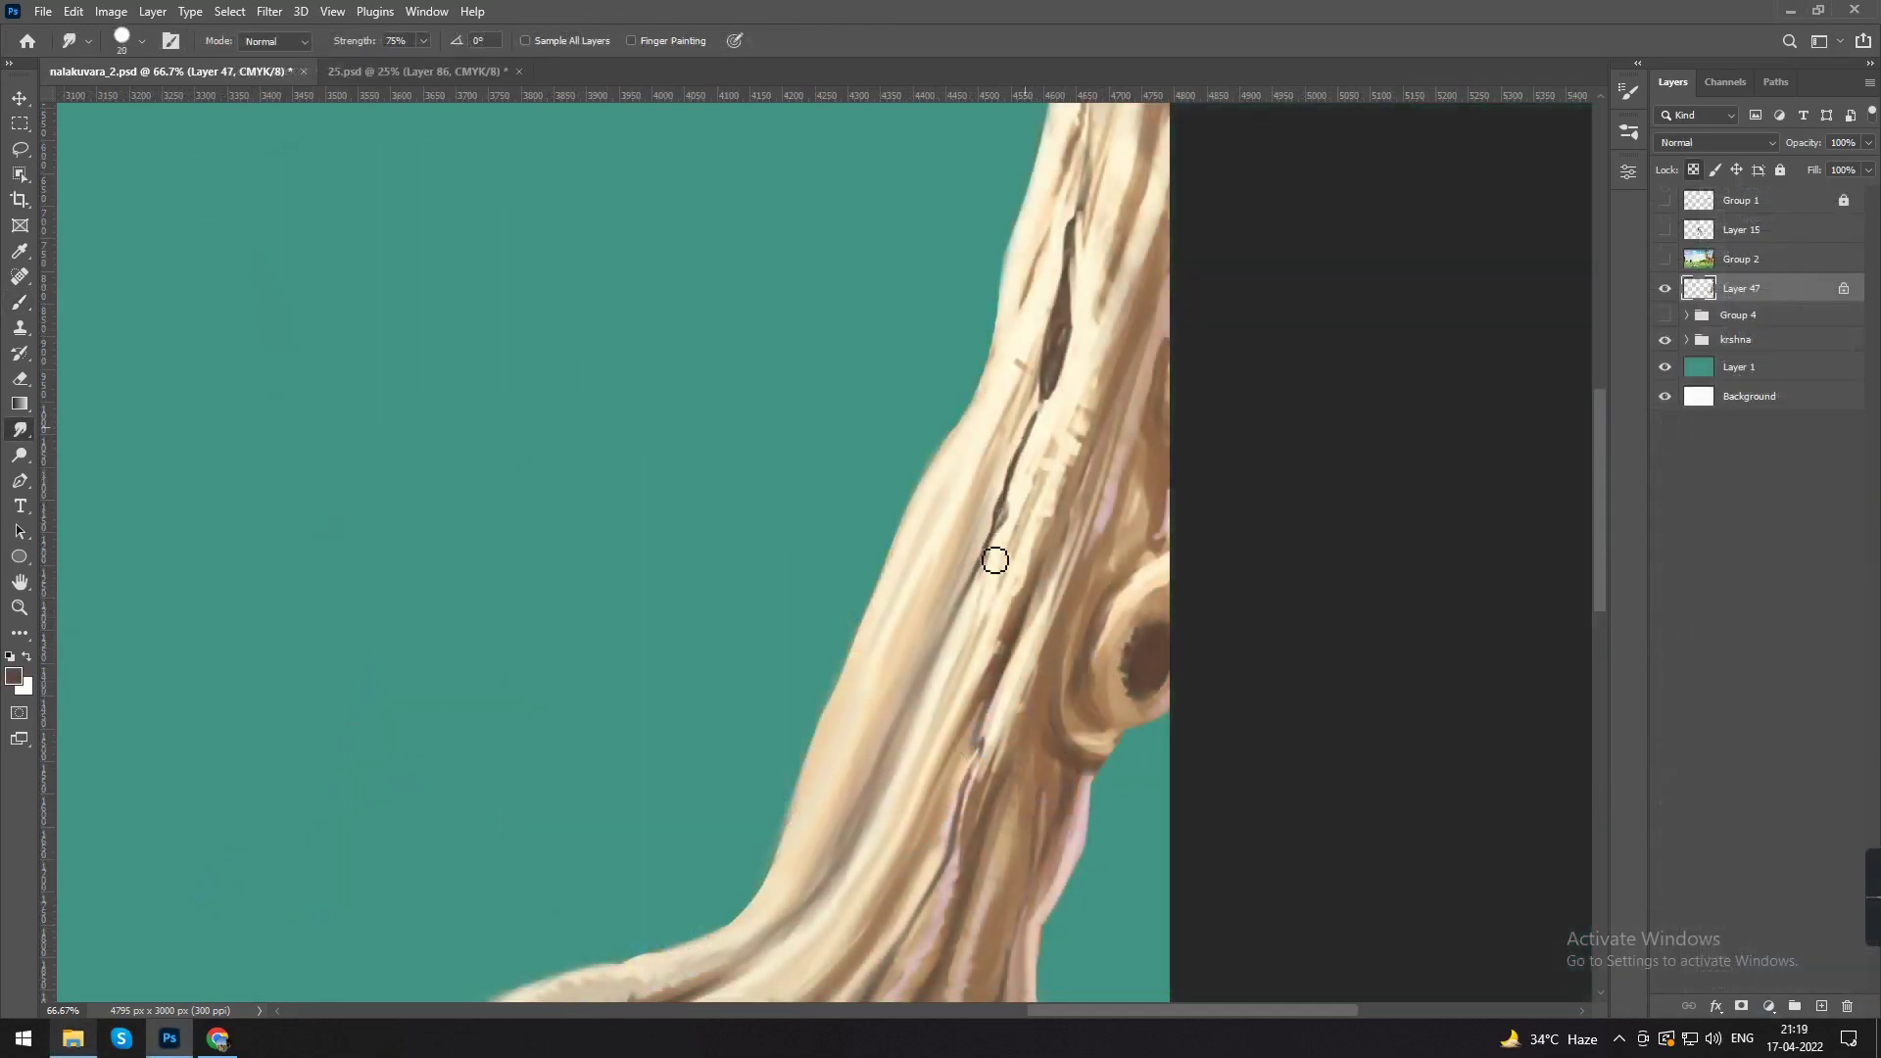
Step: Smudge the bark near the base of the tree trunk on Layer 47 and brush over the adjoining root
scroll(995, 558, down, 4)
key(ctrl+plus)
drag(1083, 747, 1025, 688)
key(b)
mouse_move(1020, 676)
mouse_down()
mouse_move(1144, 716)
mouse_move(1103, 710)
mouse_up()
Step: Paint highlights along the trunk's outer edge and the two long roots with a larger brush and light tones sampled from the bark
alt+click(1033, 570)
key(bracketright)
key(bracketright)
key(bracketright)
key(bracketright)
drag(989, 431, 837, 809)
key(ctrl+z)
alt+click(787, 457)
drag(806, 420, 726, 585)
drag(637, 798, 710, 591)
mouse_move(592, 838)
mouse_down()
mouse_move(772, 595)
mouse_move(576, 792)
mouse_up()
Step: Paint a light highlight along the tip of the front root nearest the canvas edge with a smaller brush
key(bracketleft)
key(bracketleft)
key(bracketleft)
drag(1160, 698, 1249, 725)
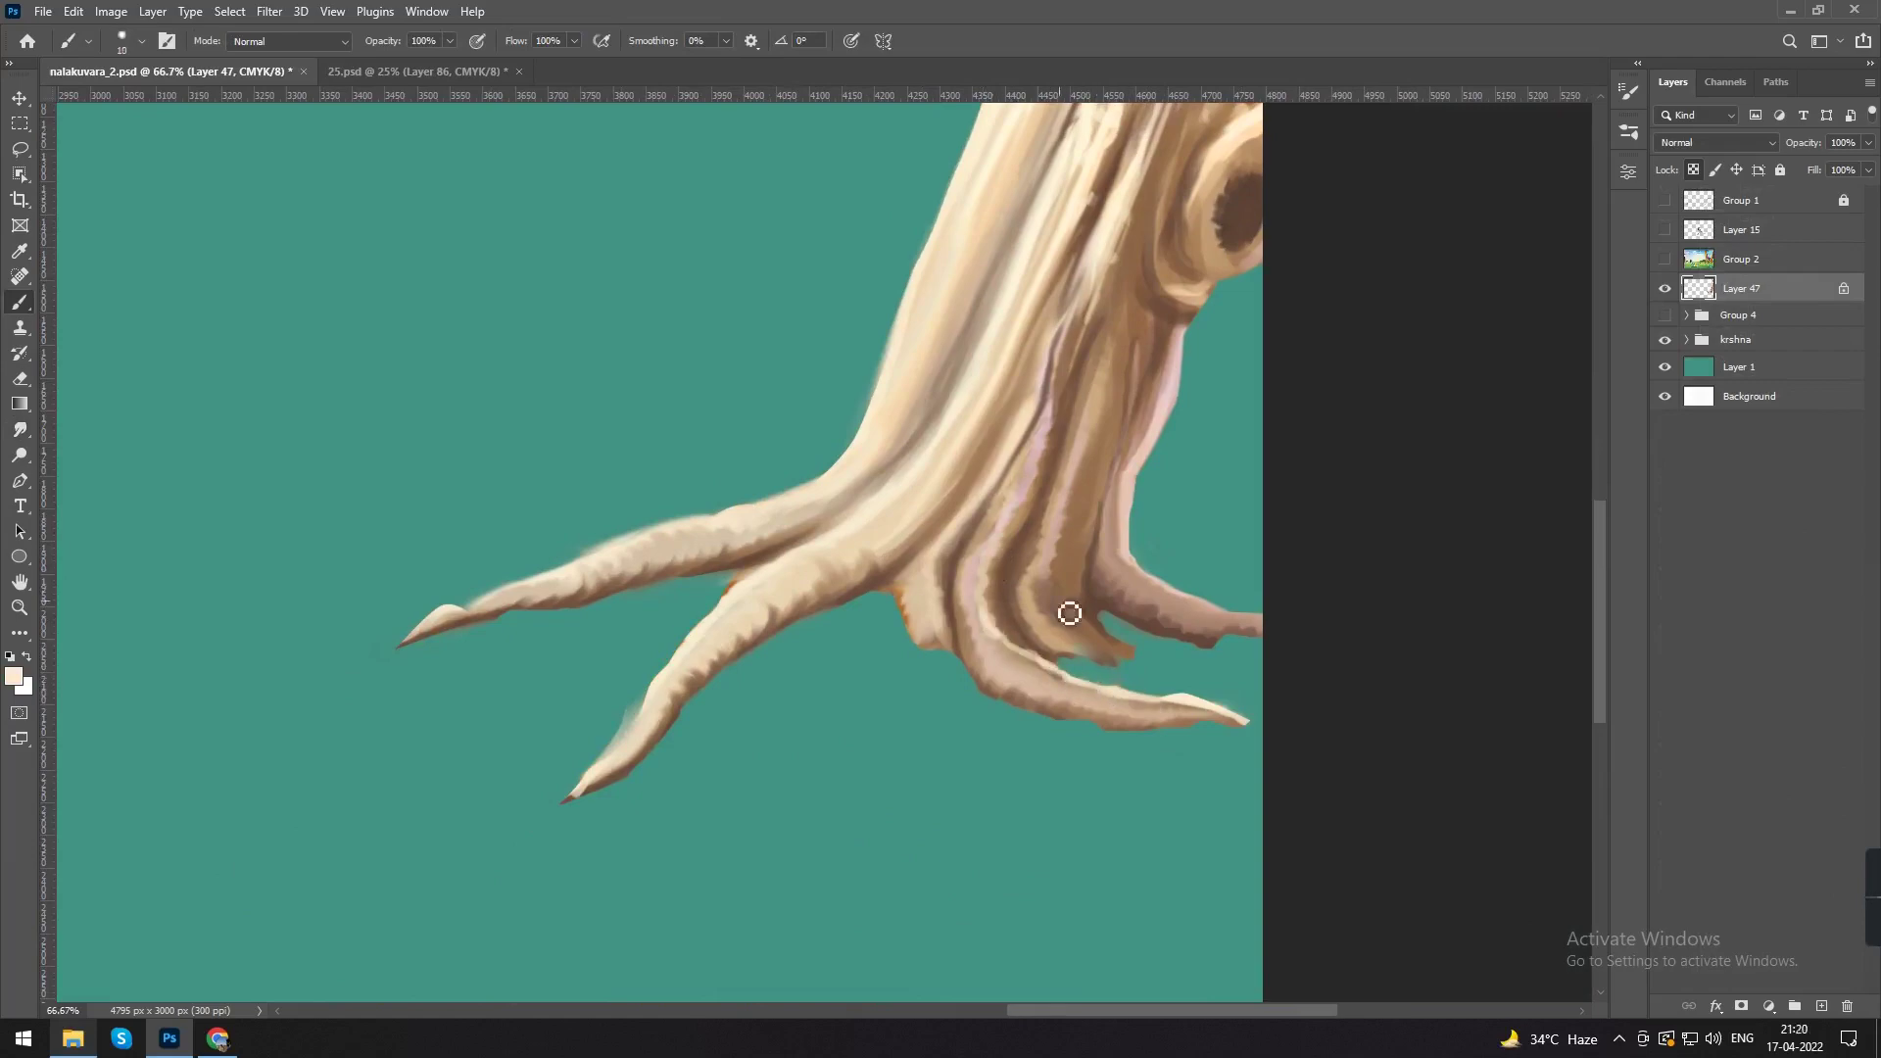
Step: Erase the hazy overspill along the trunk's outer edge and the long upper root with a 20 px eraser
key(e)
scroll(859, 593, up, 3)
scroll(858, 593, right, 1)
key(ctrl+plus)
key(bracketright)
key(bracketright)
mouse_move(923, 516)
mouse_down()
mouse_move(851, 730)
mouse_move(789, 826)
mouse_up()
mouse_move(782, 835)
mouse_down()
mouse_move(1020, 507)
mouse_move(489, 721)
mouse_up()
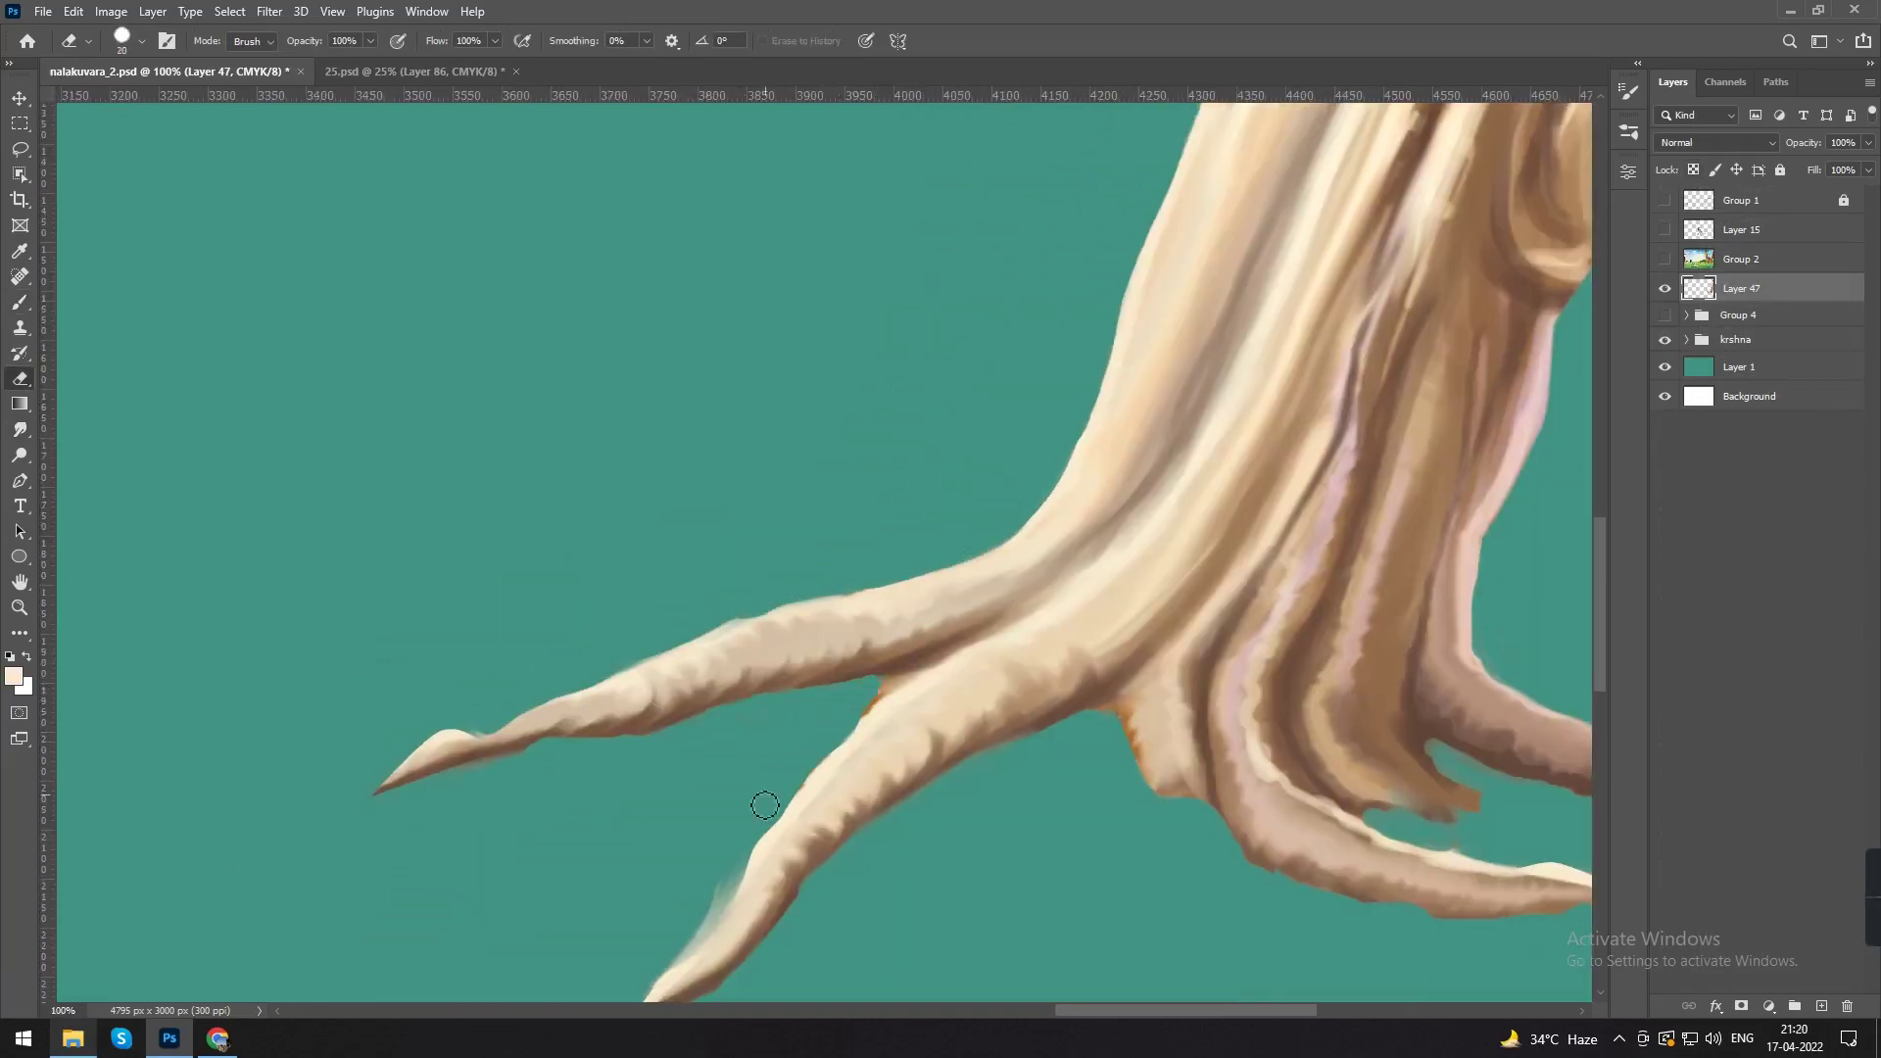
Step: Enlarge the eraser to 25 px and clean the hazy edge of the lower long root
scroll(764, 804, down, 3)
scroll(764, 803, left, 1)
key(bracketright)
key(bracketright)
key(bracketright)
drag(1100, 647, 607, 747)
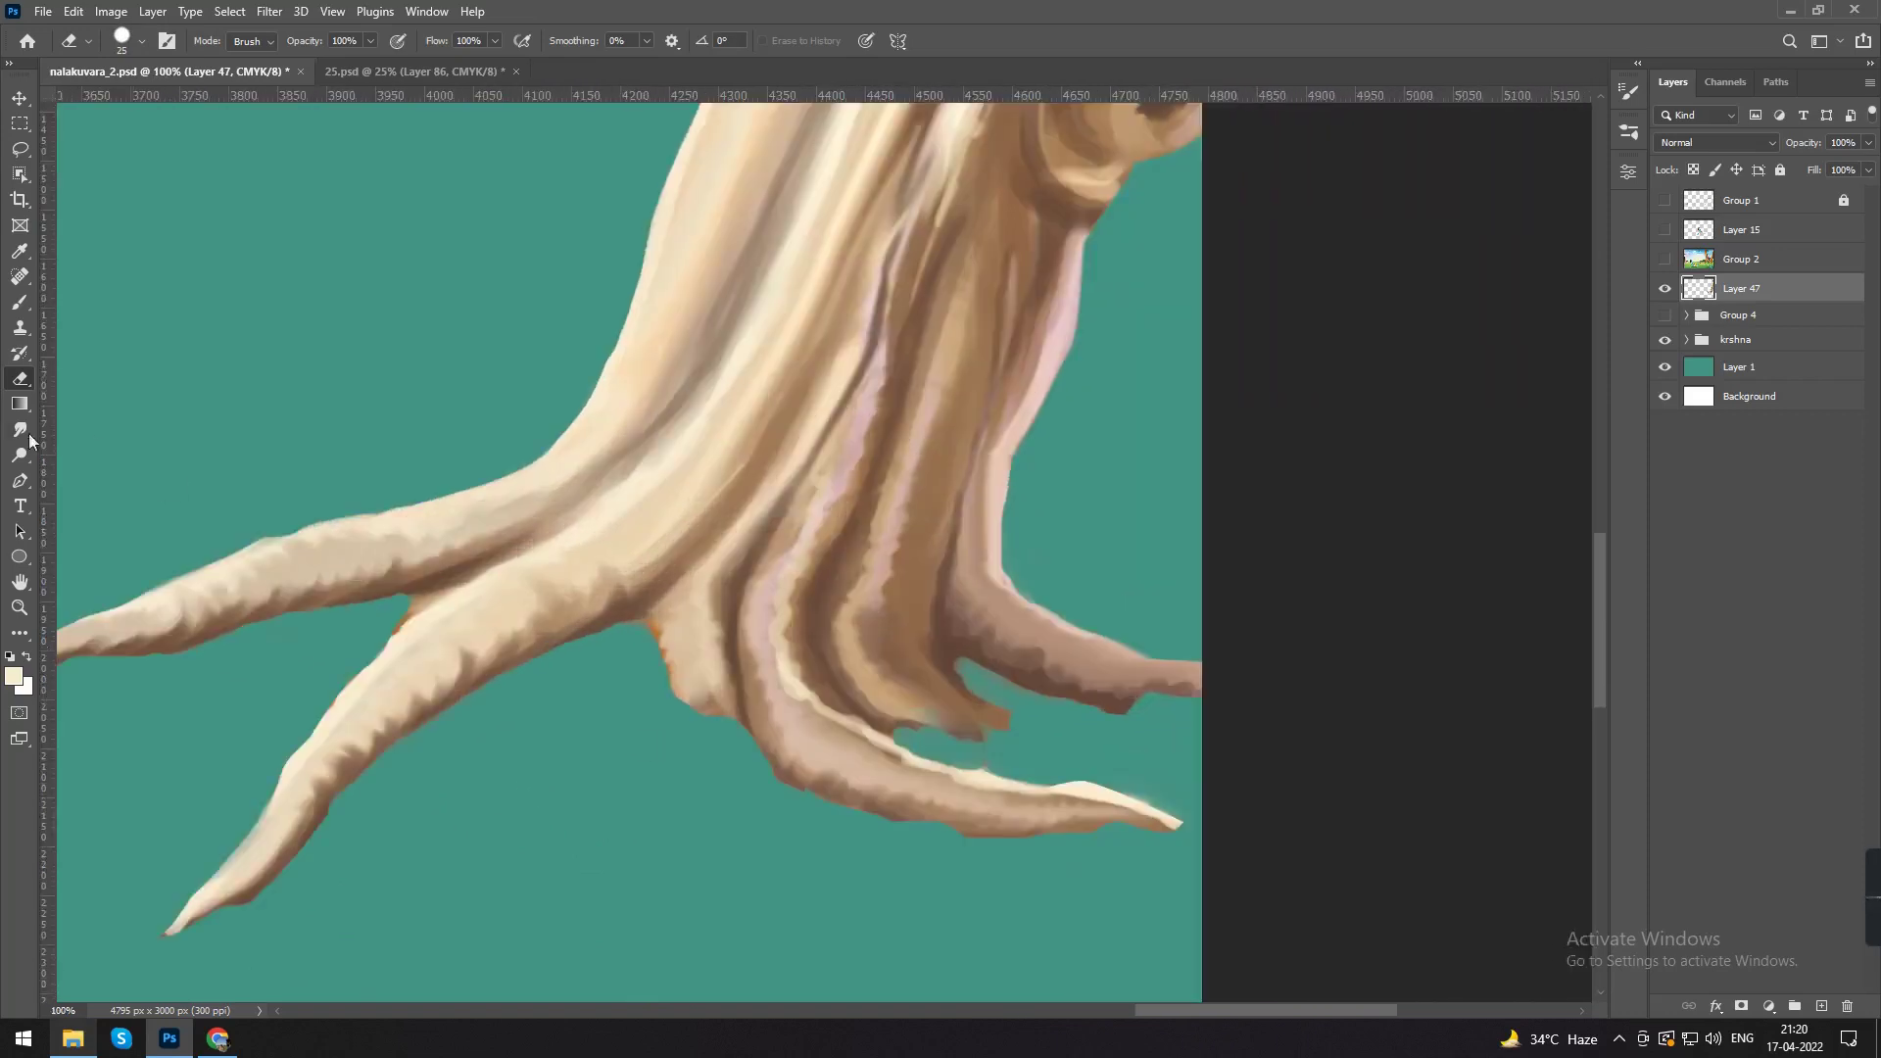
Step: Smudge the blunt middle root out to a tapered tip and smooth the edges of the neighbouring roots
click(19, 429)
drag(985, 723, 1107, 756)
drag(975, 676, 958, 659)
drag(1087, 708, 1182, 707)
drag(1095, 748, 1138, 757)
drag(900, 722, 1022, 723)
Step: Erase the rough edges around the middle and front roots with a 10 px eraser and save the document
key(e)
key(bracketleft)
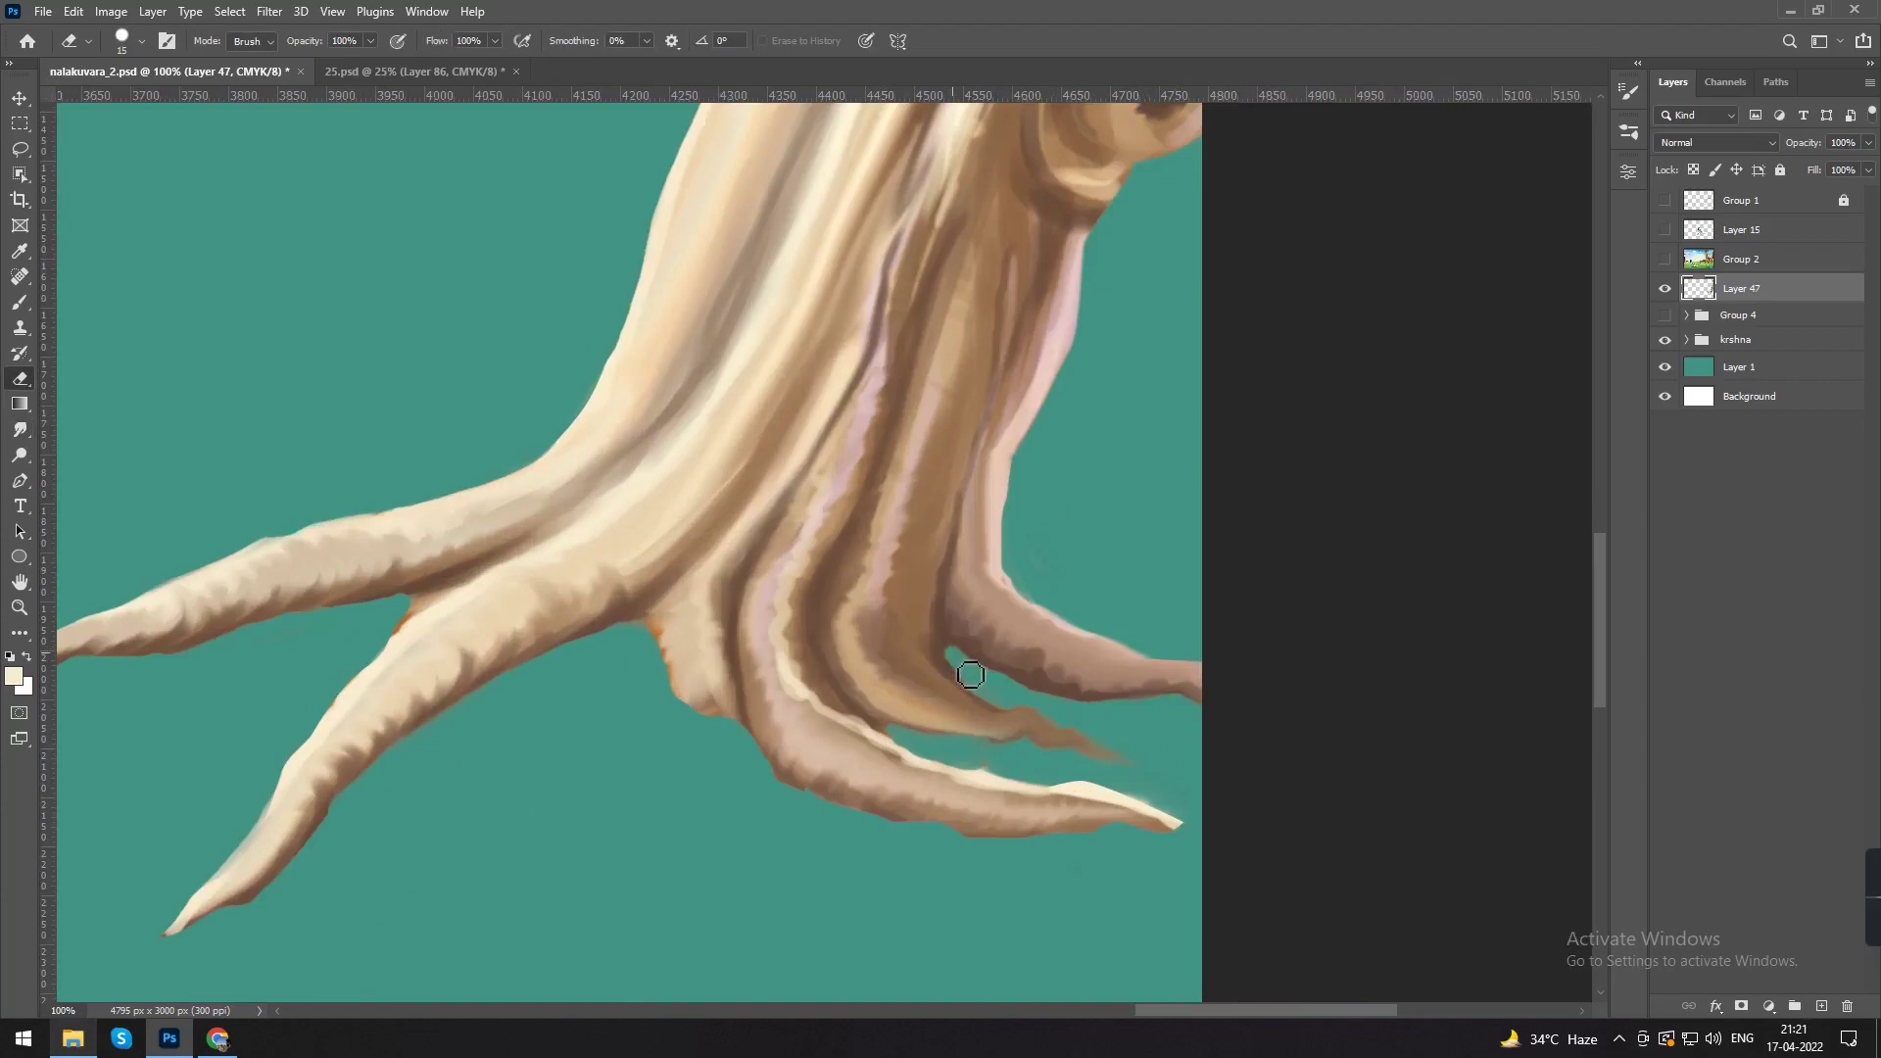
key(bracketleft)
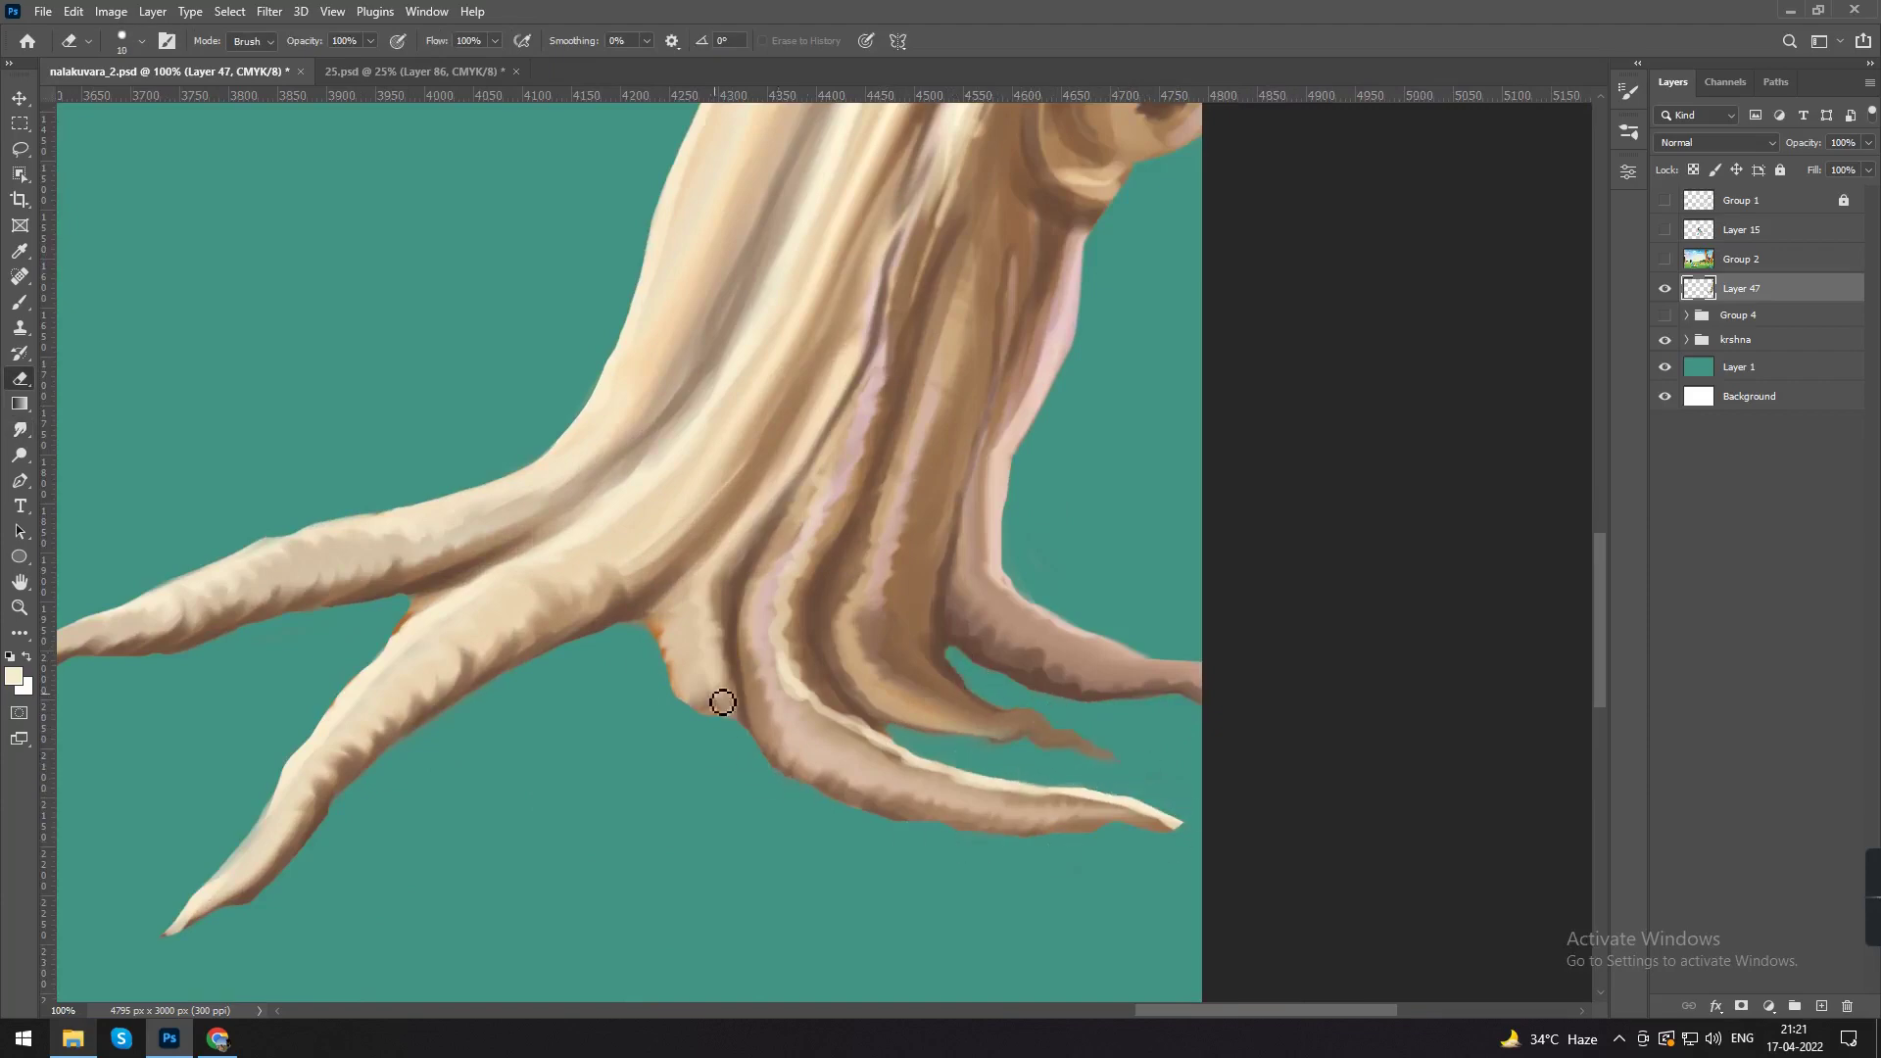
scroll(852, 549, down, 1)
scroll(852, 550, down, 2)
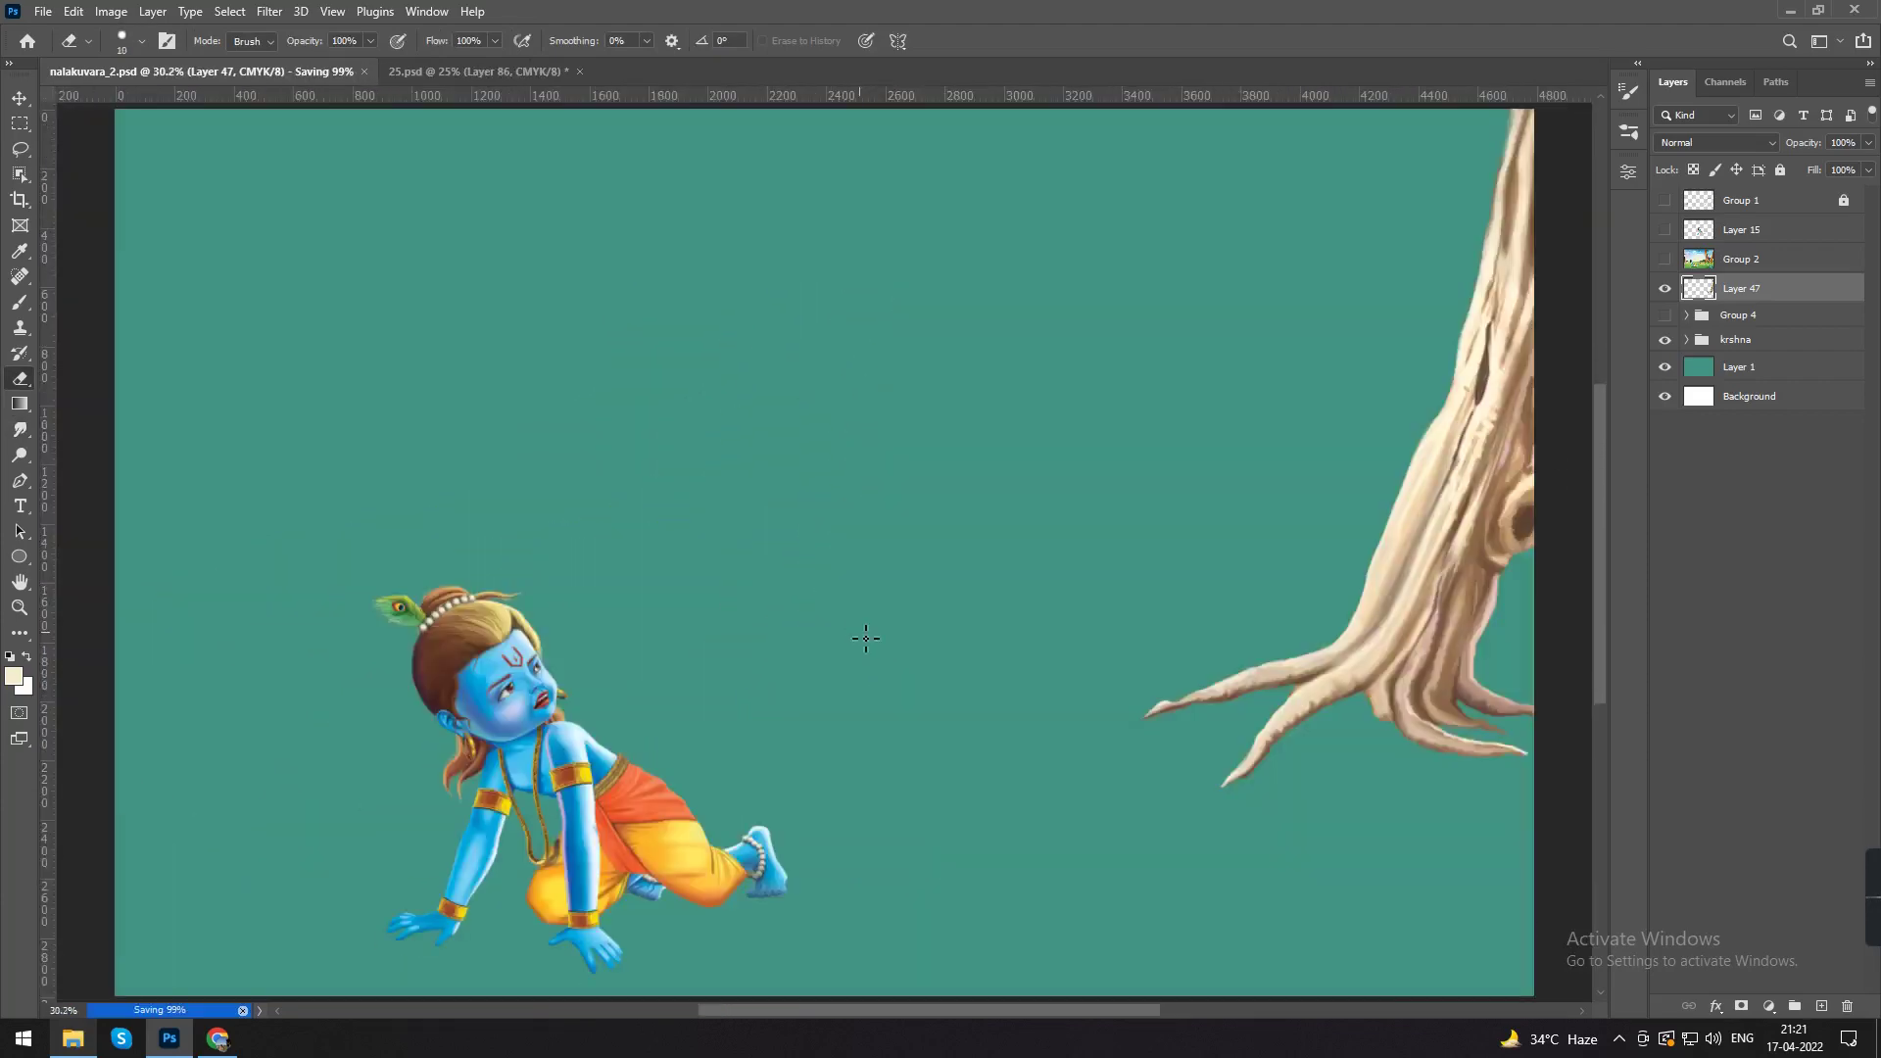
key(ctrl+s)
Step: Try filling the trunk's shape on a new layer with a gradient in light blue sampled from the child Krishna's skin
key(ctrl+plus)
drag(1404, 521, 1107, 630)
ctrl+click(1698, 292)
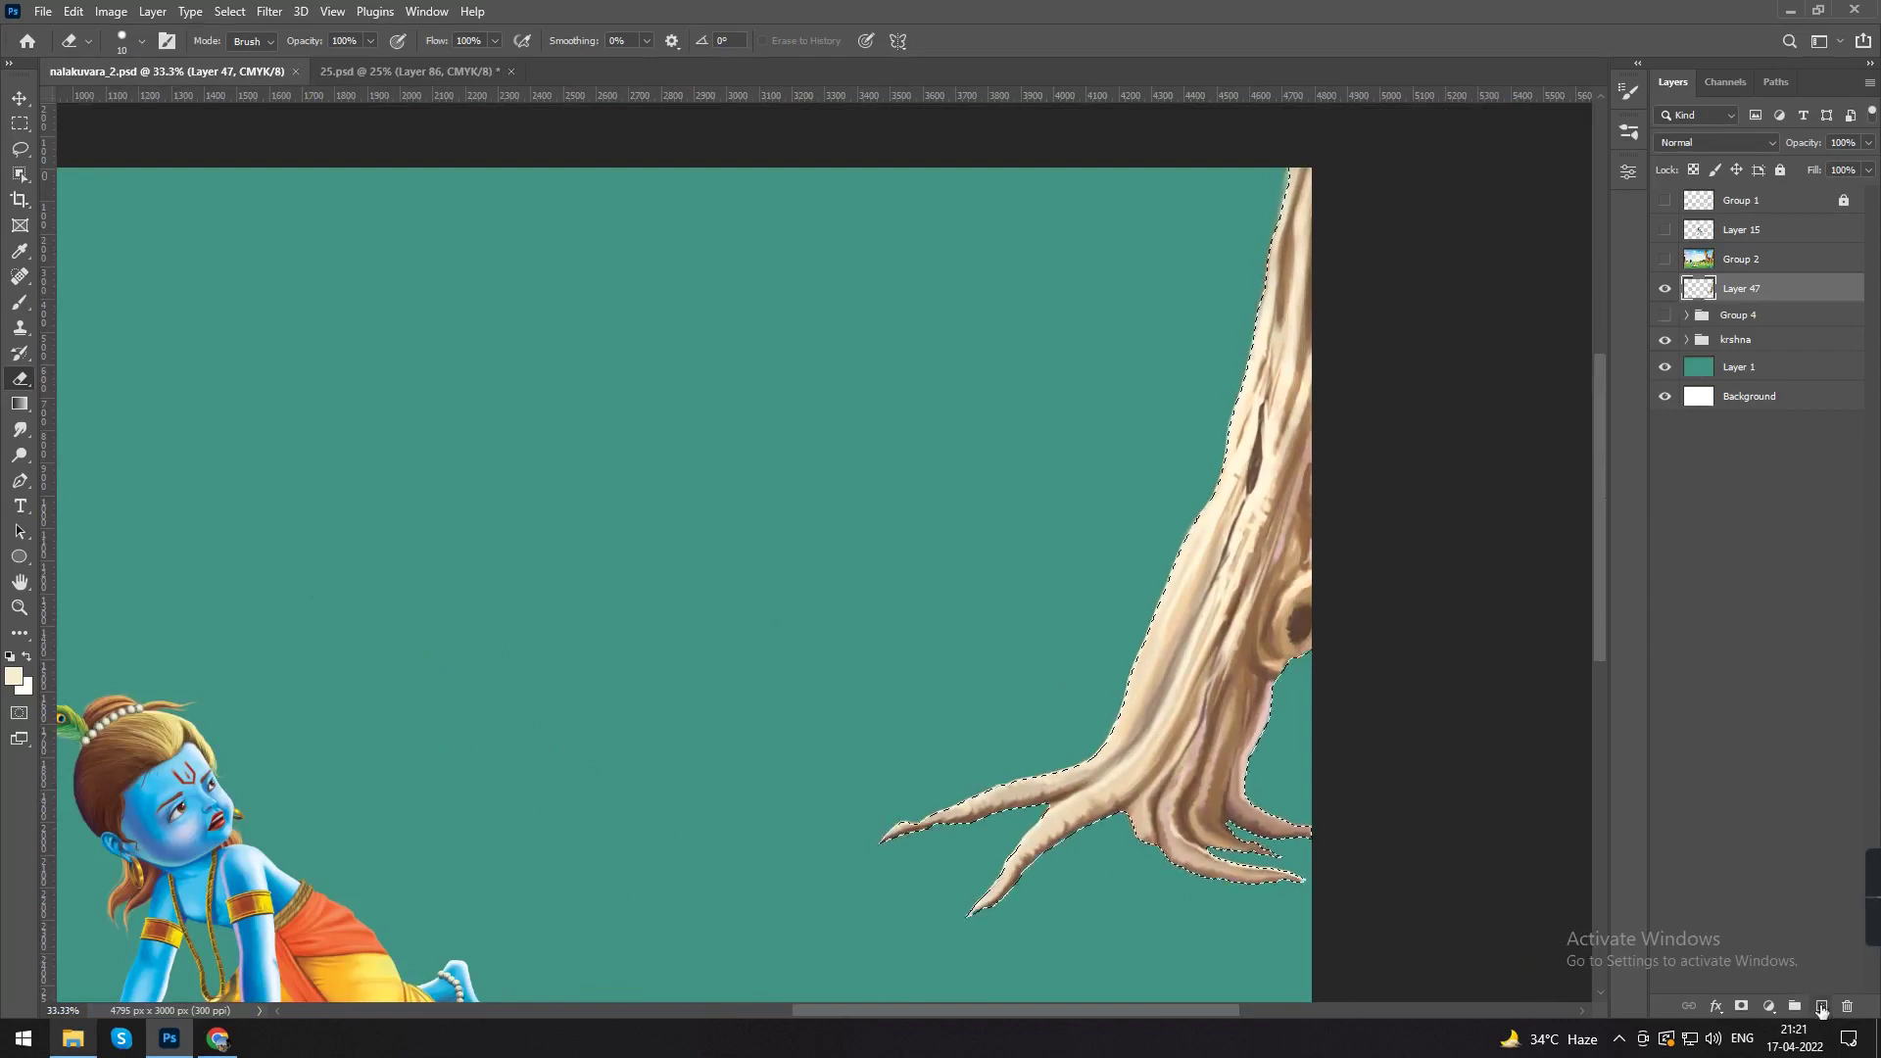
click(1820, 1011)
key(g)
alt+click(174, 820)
drag(1074, 483, 1499, 483)
key(ctrl+d)
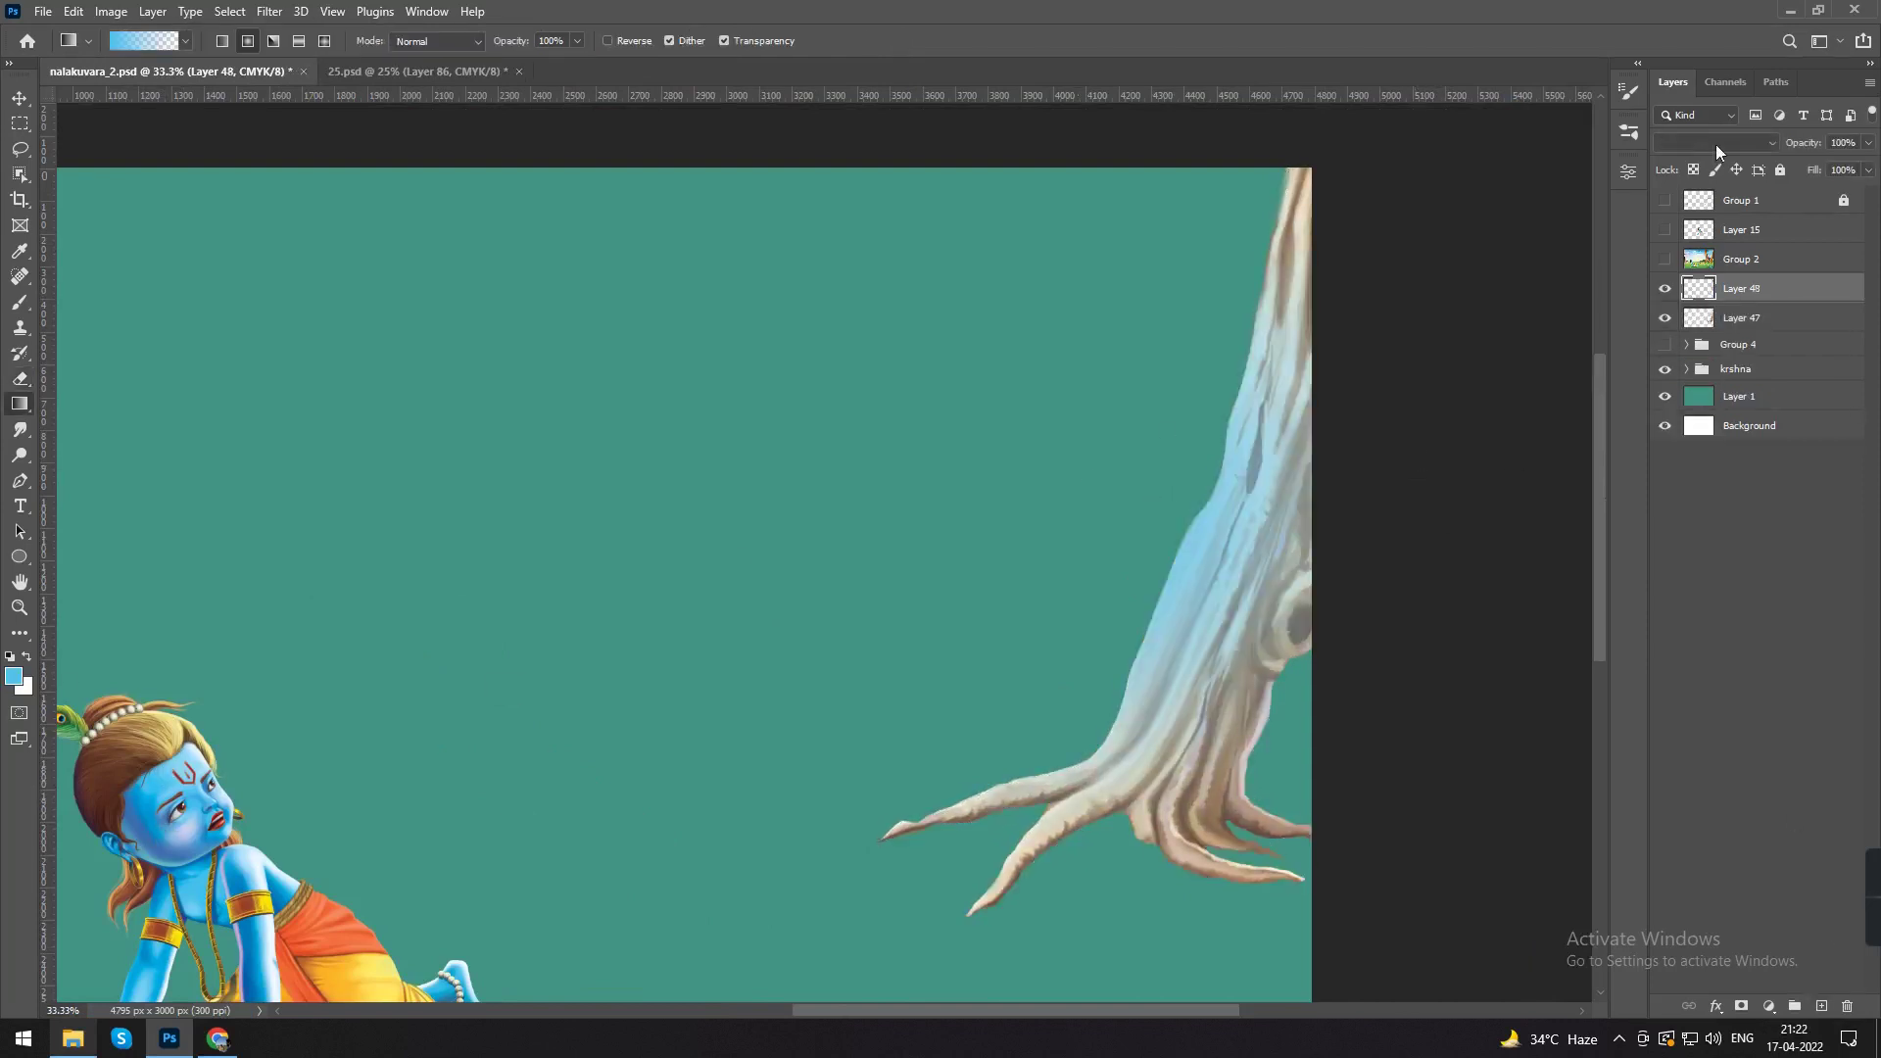
Step: Try the blue gradient layer in Hue blend mode, compare the trunk with and without it and against Group 4, and discard the tint
click(1715, 145)
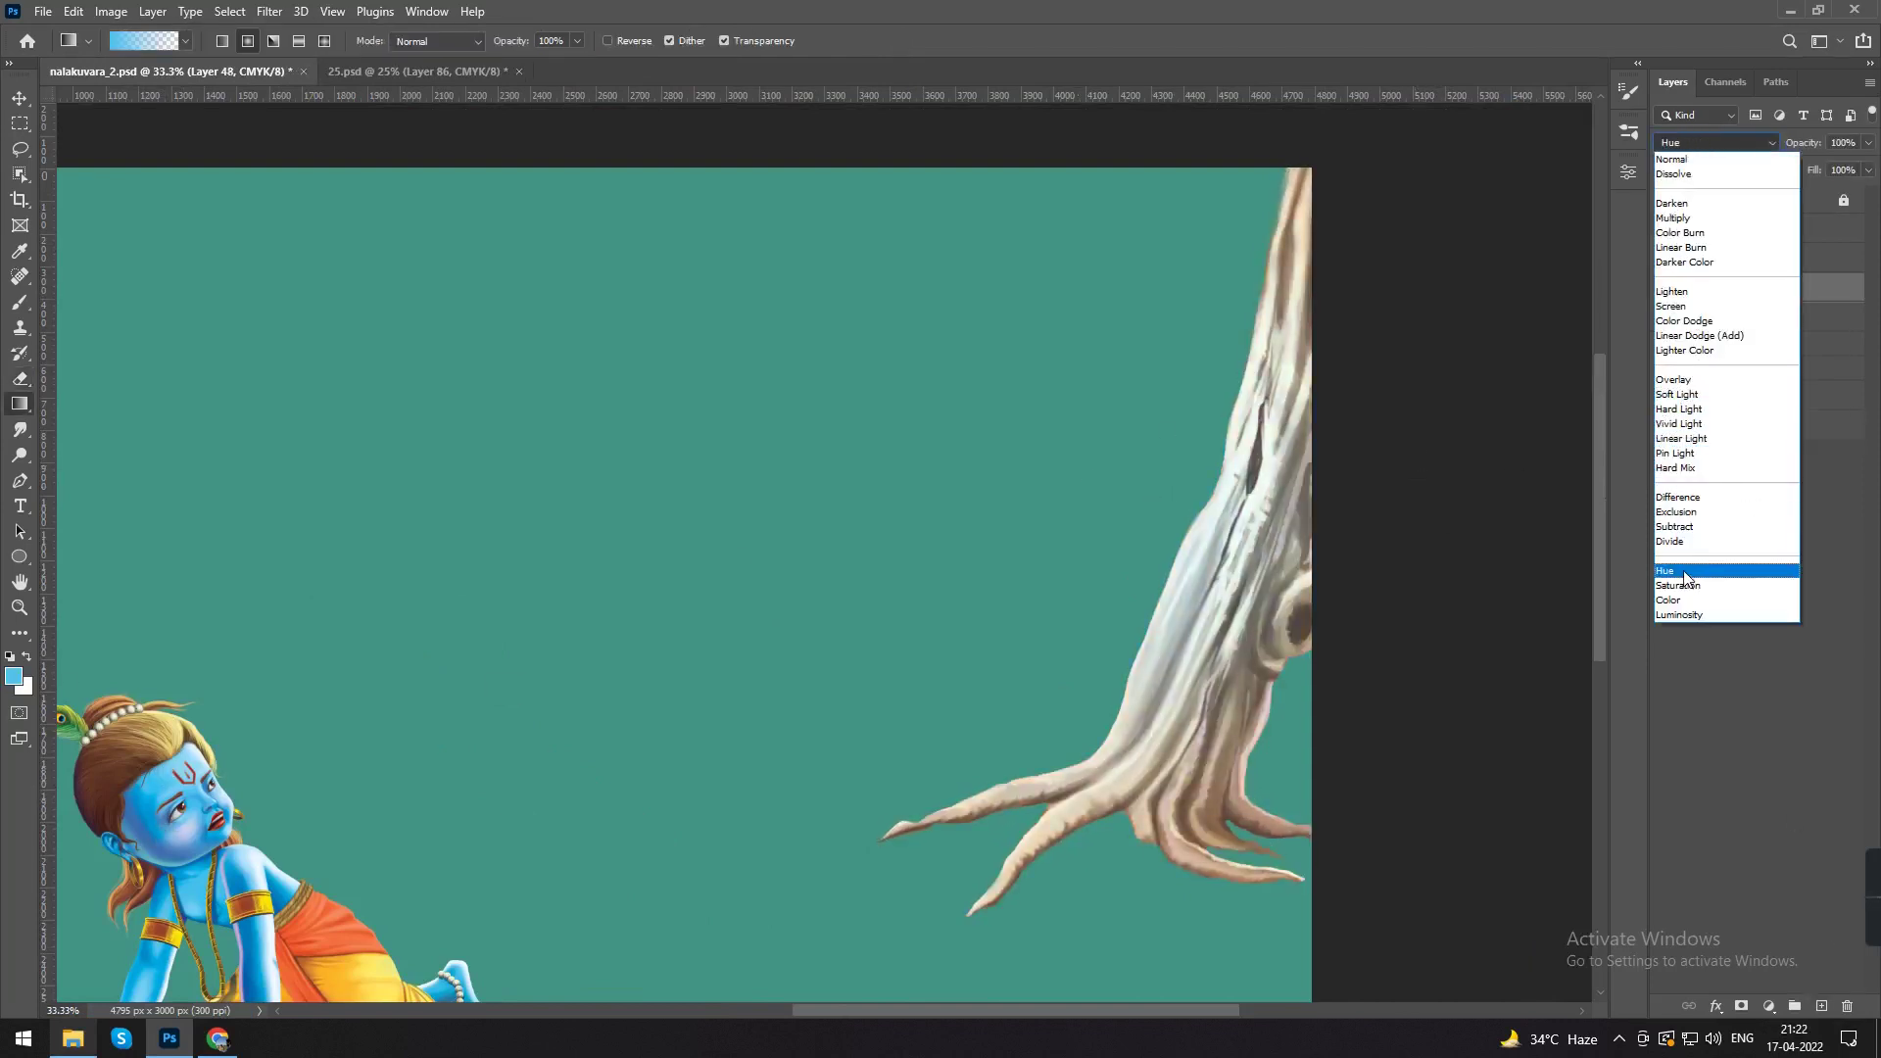
click(1686, 574)
click(1663, 289)
click(1663, 289)
key(ctrl+minus)
click(1664, 344)
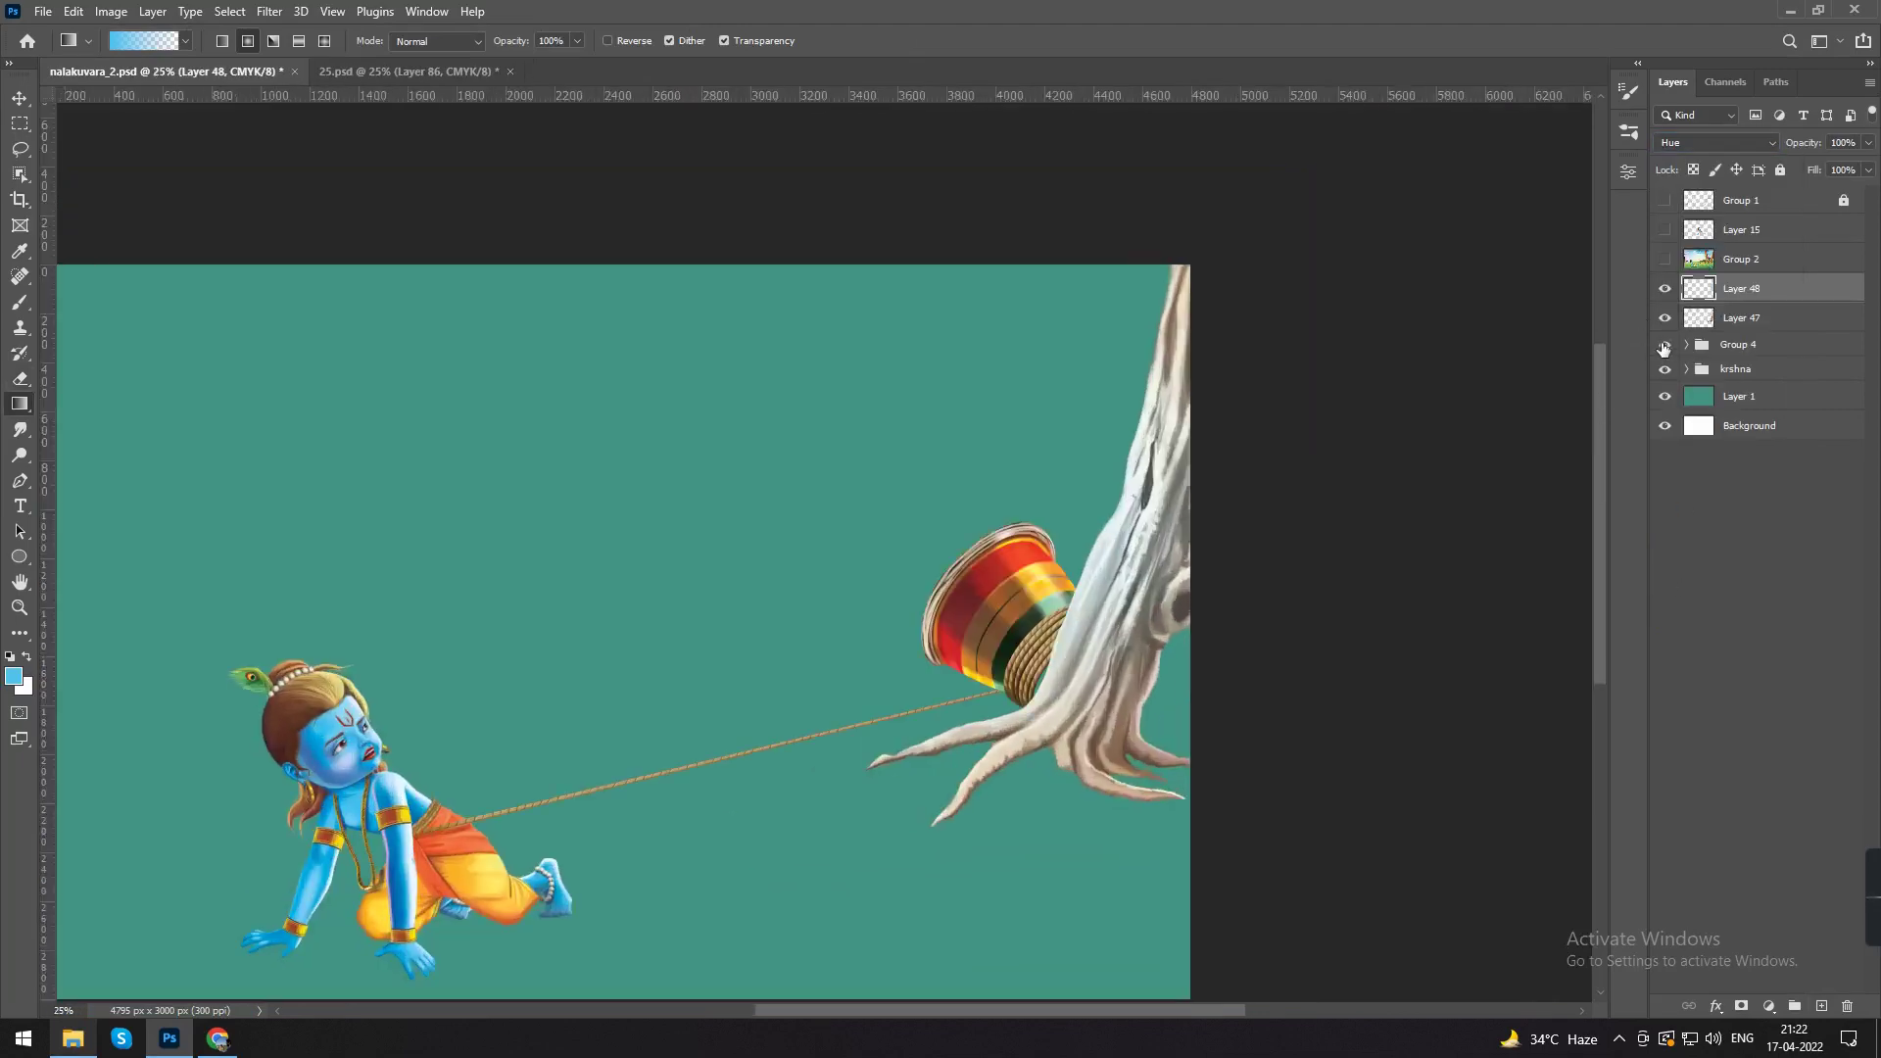
key(ctrl+e)
click(1664, 315)
Step: Paint a thin outline in sampled brown along the trunk's outer edge and the upper long root with a 5 px brush
key(ctrl+plus)
key(ctrl+plus)
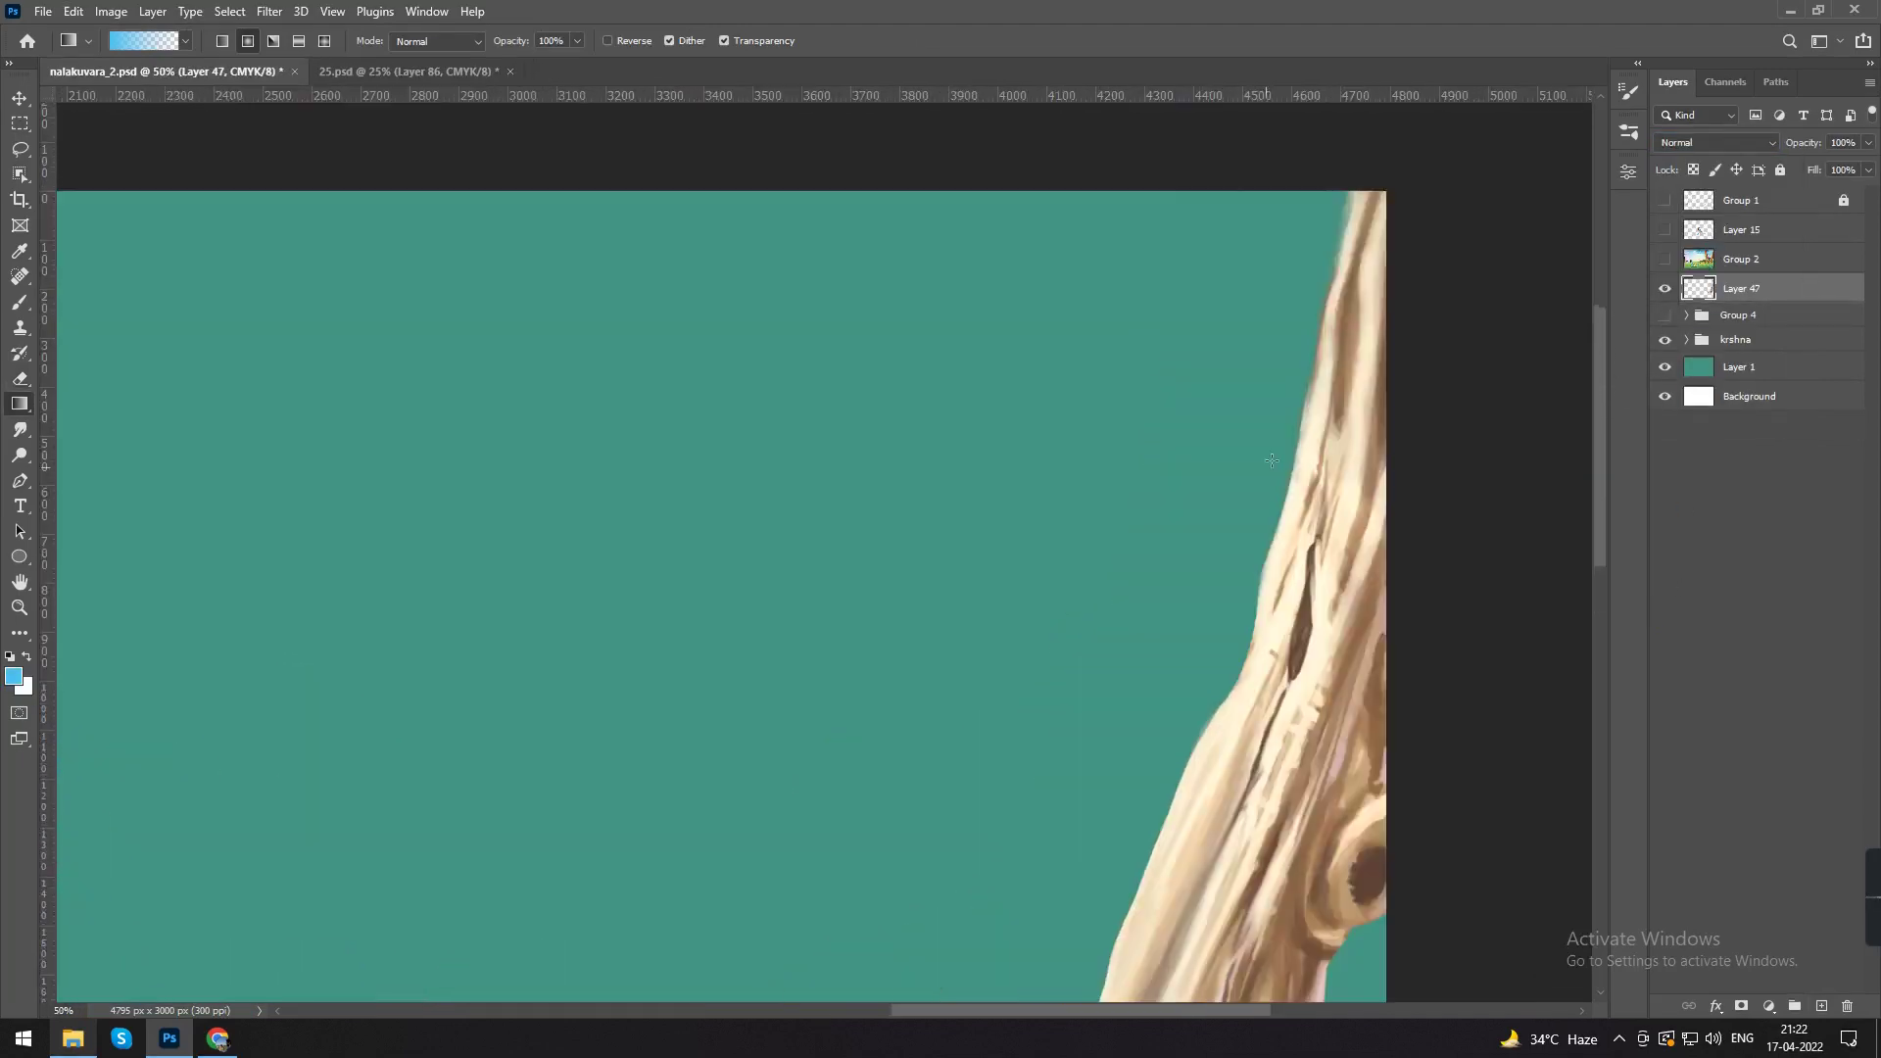
key(b)
alt+click(1244, 462)
key(ctrl+plus)
drag(1350, 263, 1313, 443)
mouse_move(1330, 374)
mouse_down()
mouse_move(1295, 548)
mouse_move(1297, 333)
mouse_up()
drag(1295, 315, 1226, 595)
mouse_move(1226, 619)
mouse_down()
mouse_move(1241, 436)
mouse_move(1299, 221)
mouse_up()
mouse_move(1291, 223)
mouse_down()
mouse_move(1076, 726)
mouse_move(1071, 428)
mouse_up()
key(ctrl+plus)
mouse_move(1192, 419)
mouse_down()
mouse_move(1116, 510)
mouse_move(551, 680)
mouse_up()
drag(1225, 273, 447, 906)
drag(785, 265, 747, 895)
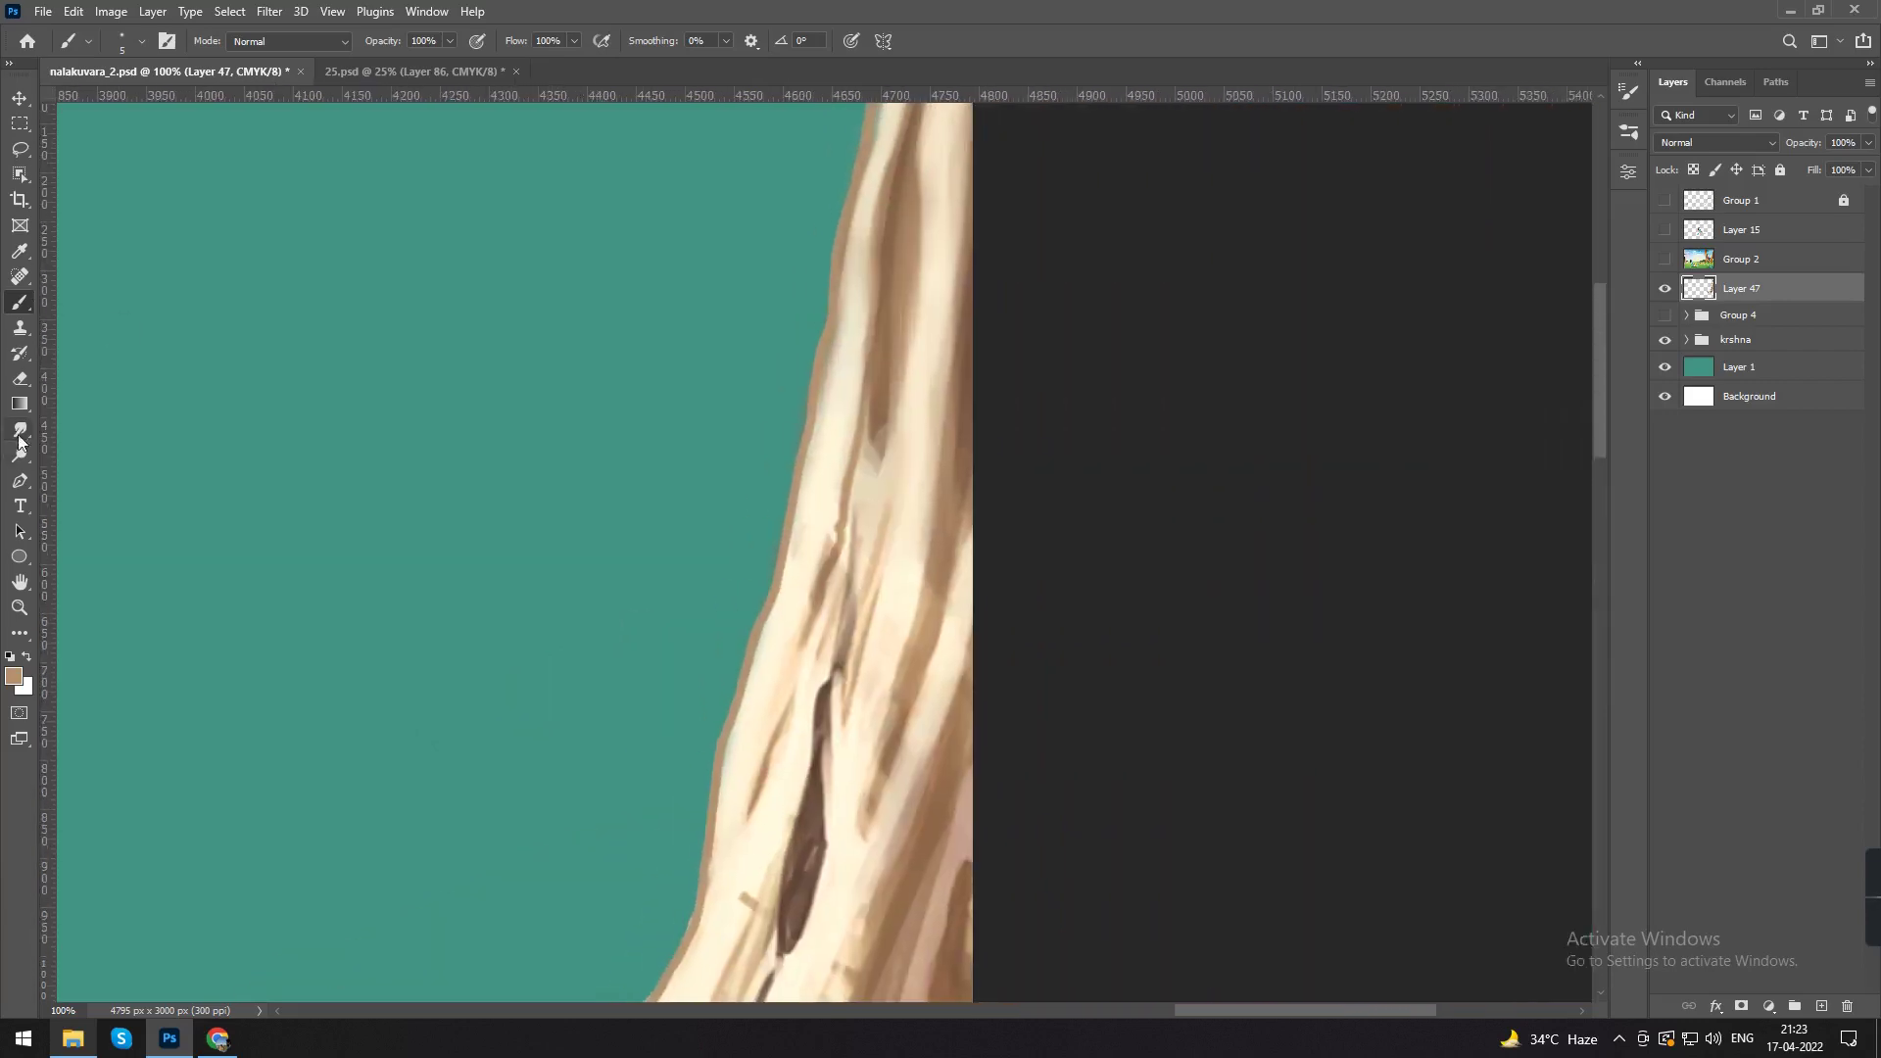
drag(833, 245, 795, 452)
Step: Smudge the brown outline into the trunk's outer edge and the upper long root, using a smaller tip toward the root's end
key(r)
drag(854, 288, 785, 679)
drag(777, 665, 887, 247)
drag(862, 333, 804, 597)
drag(803, 648, 848, 440)
key(bracketleft)
scroll(849, 440, down, 6)
scroll(848, 440, left, 3)
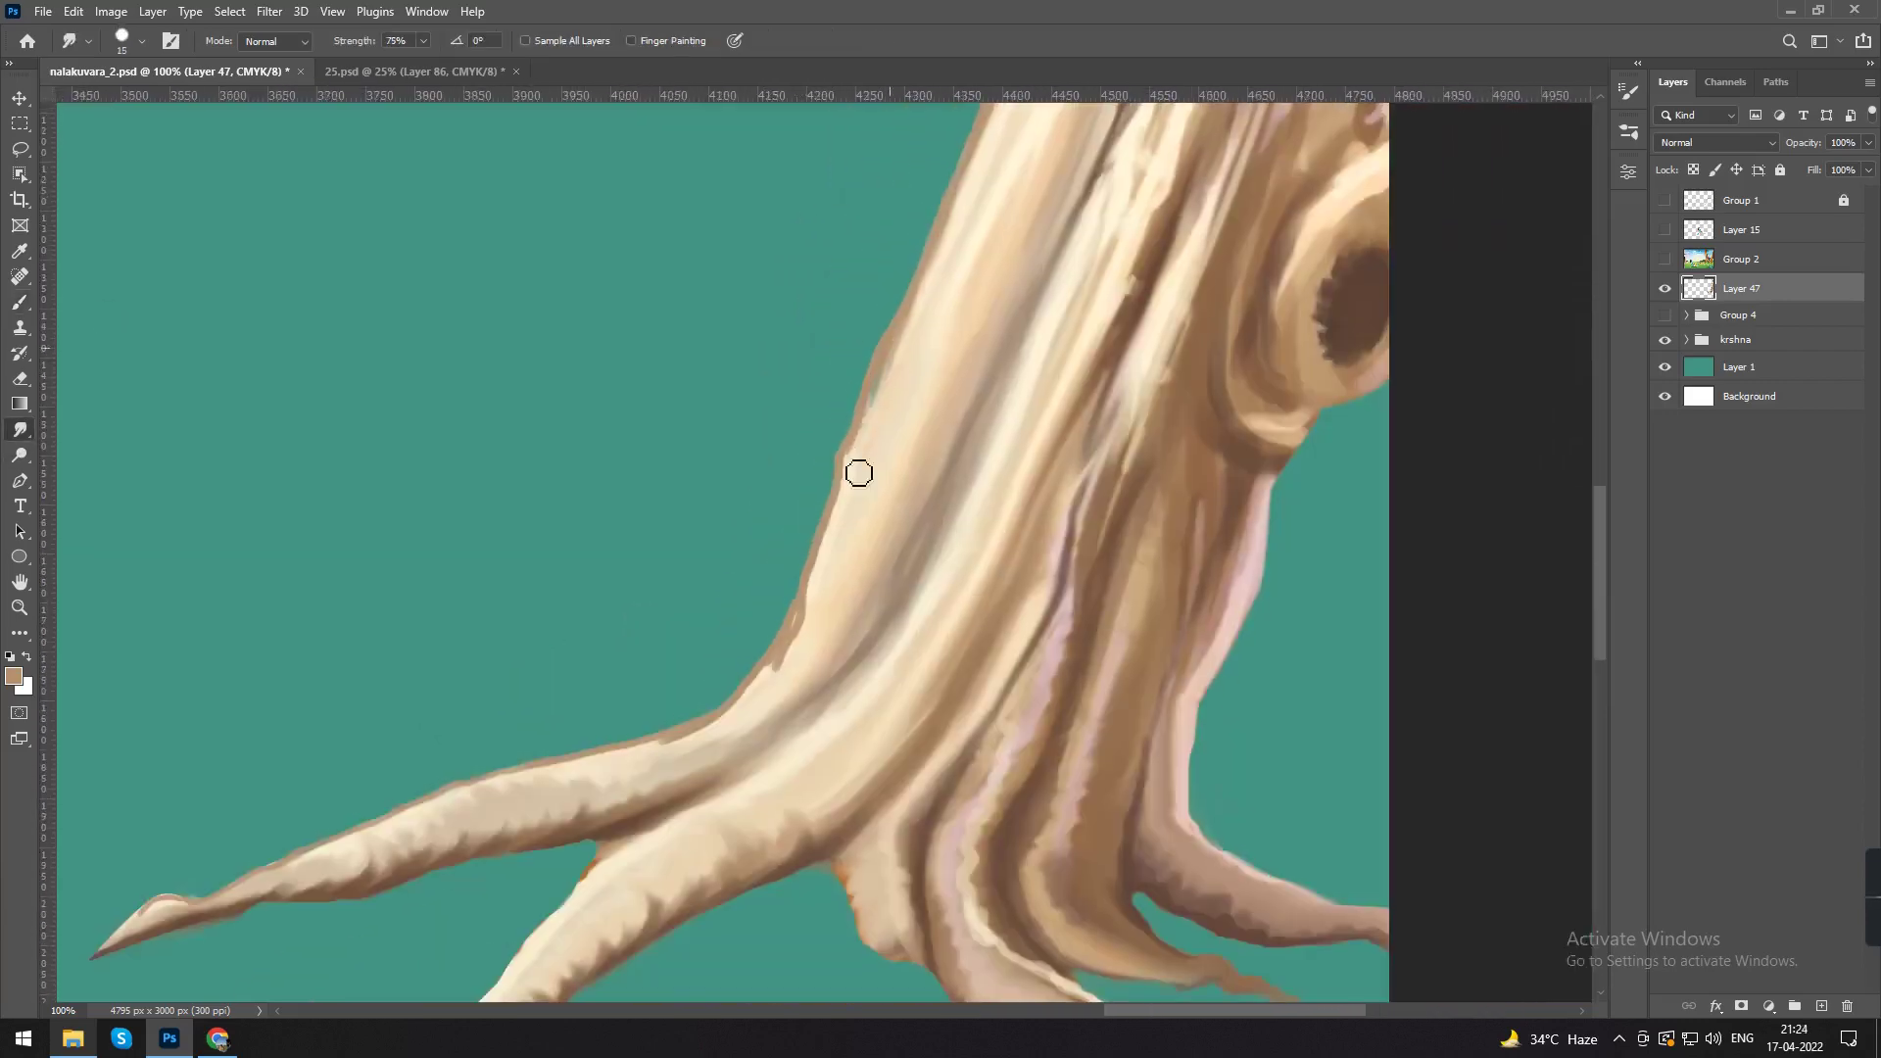
mouse_move(715, 733)
mouse_down()
mouse_move(952, 547)
mouse_move(632, 639)
mouse_up()
key(bracketleft)
key(bracketleft)
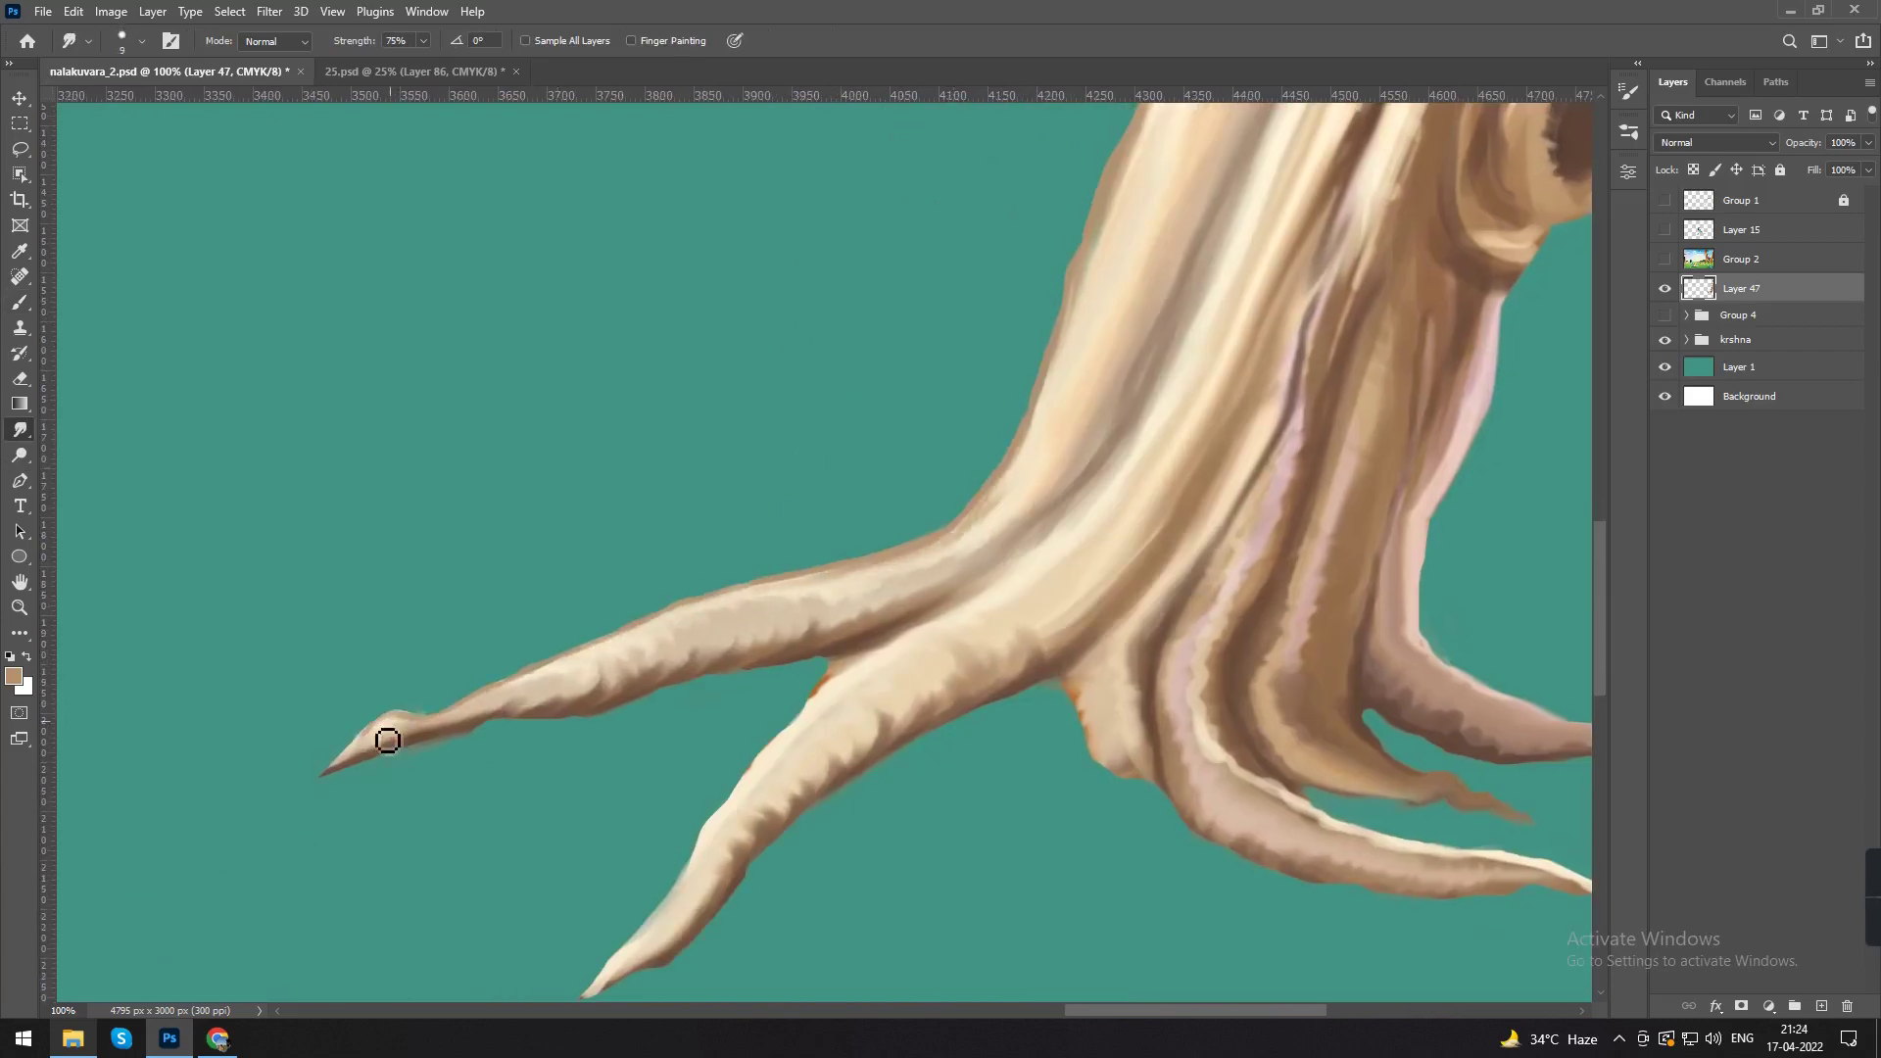
Step: Paint light strokes in sampled cream over the uppermost part of the trunk with a 10 px brush
key(ctrl+minus)
key(ctrl+minus)
drag(1113, 197, 890, 737)
key(ctrl+minus)
key(ctrl+plus)
key(ctrl+plus)
drag(1001, 398, 960, 565)
key(b)
alt+click(999, 597)
key(bracketleft)
key(bracketleft)
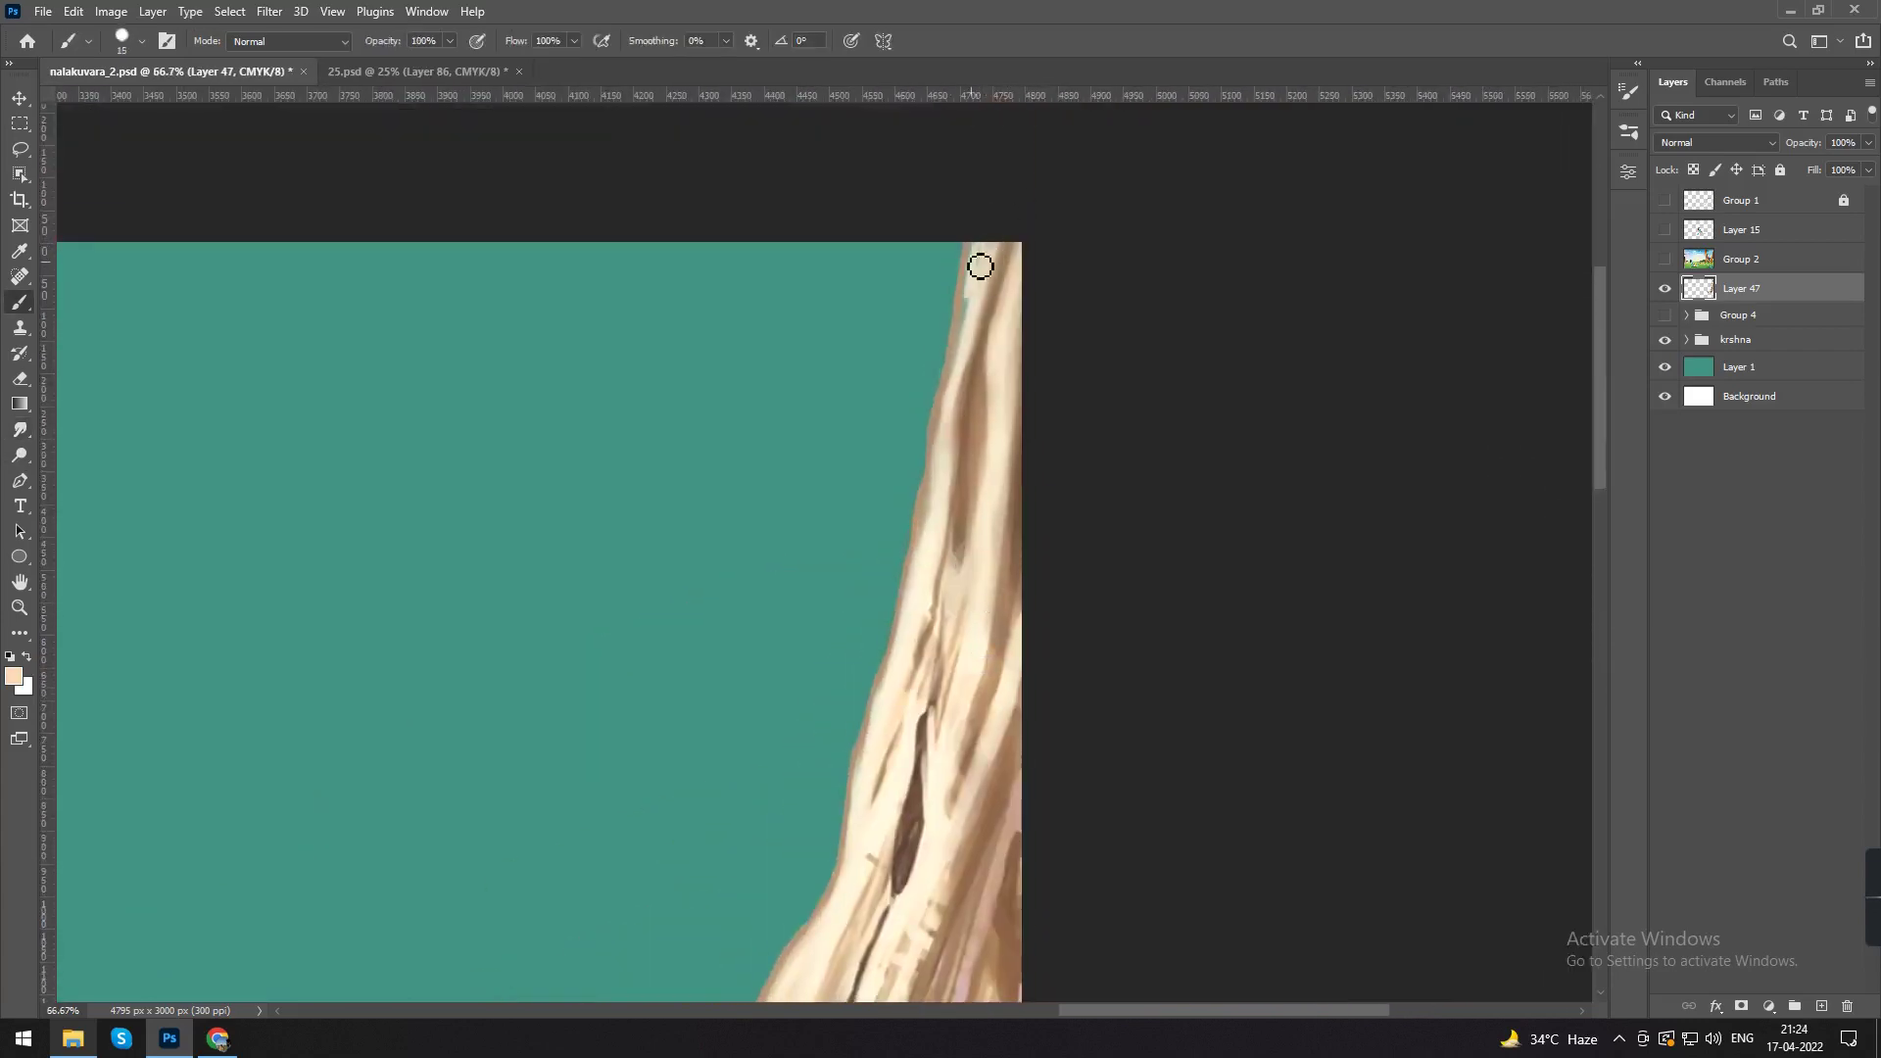
drag(983, 257, 961, 414)
alt+click(982, 298)
key(ctrl+minus)
key(ctrl+minus)
key(ctrl+minus)
drag(987, 776, 1172, 596)
key(ctrl+plus)
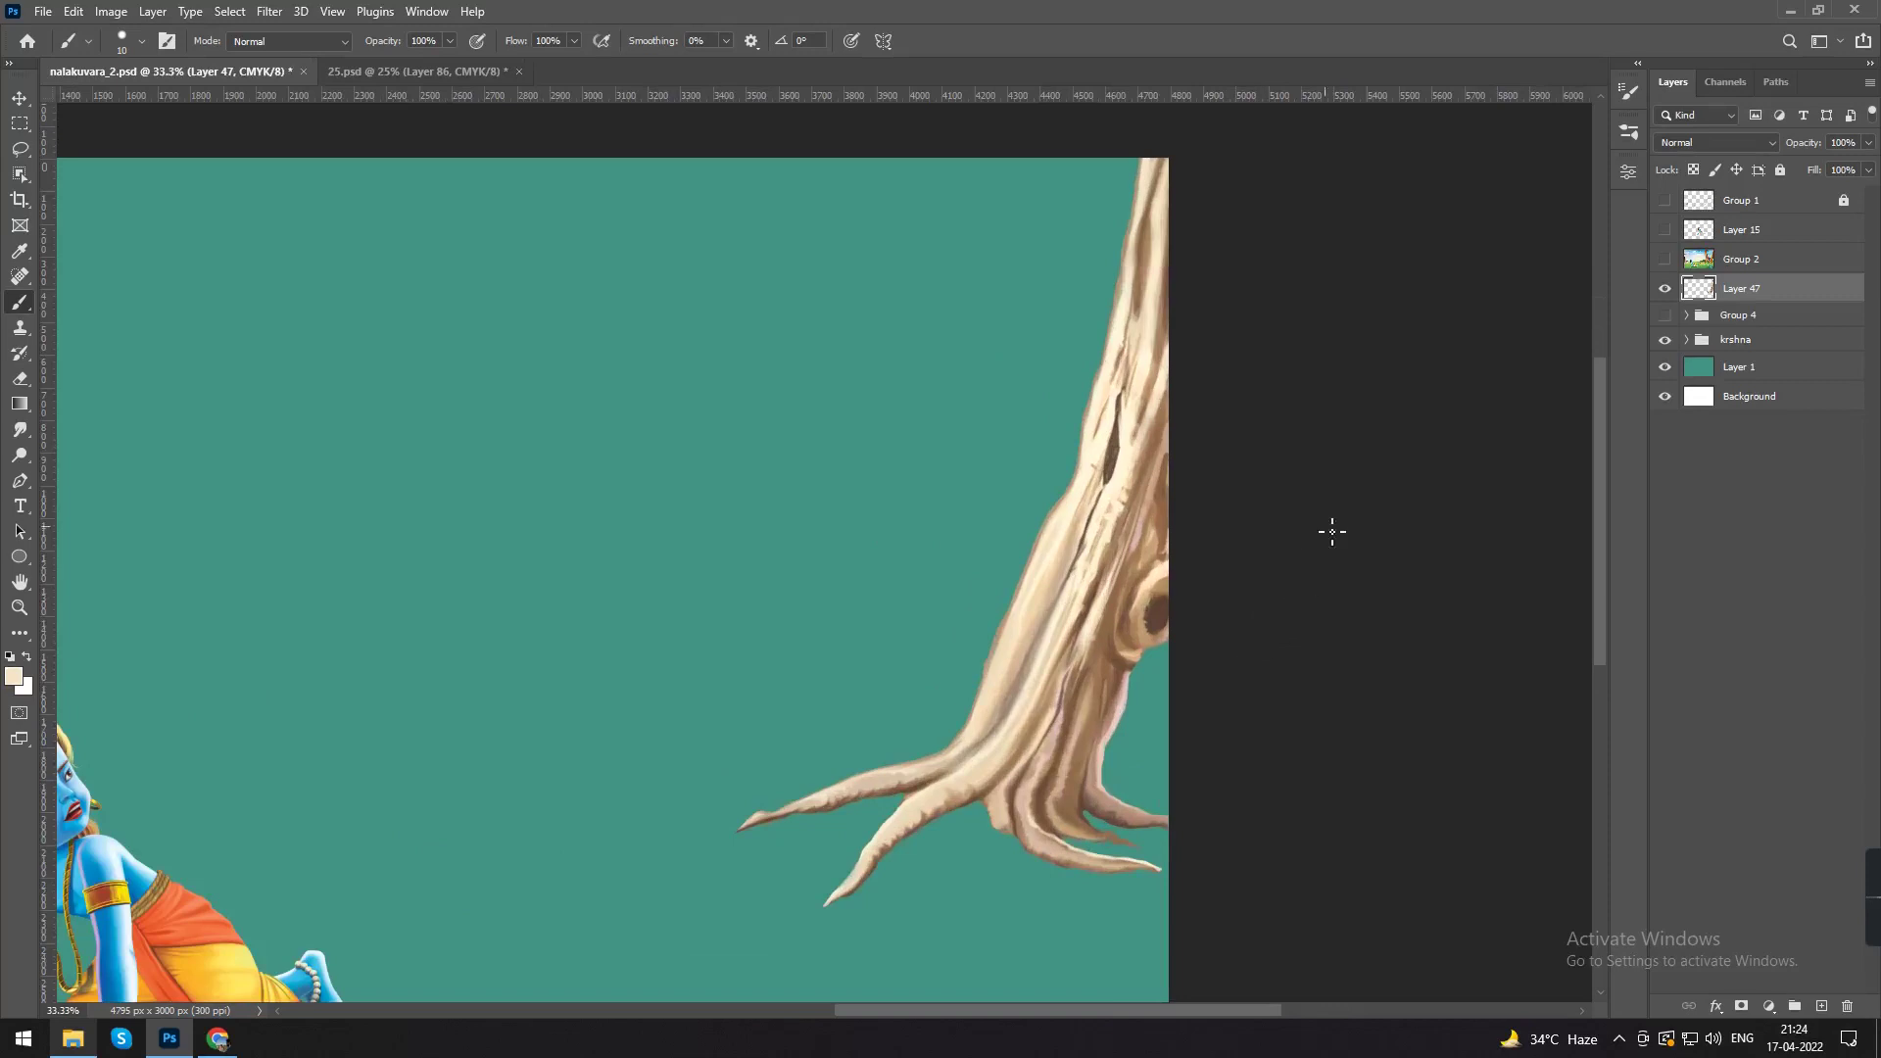
Step: Paint purple shading on a new layer within the trunk's outline, along its side nearest the canvas edge, with a 250 px brush, and set the layer to Multiply
ctrl+click(1699, 288)
click(1822, 1006)
key(bracketright)
key(bracketright)
key(bracketright)
key(bracketright)
key(bracketright)
key(bracketright)
key(bracketright)
key(bracketright)
key(bracketright)
key(bracketright)
key(bracketright)
key(bracketright)
key(bracketright)
key(bracketright)
key(bracketright)
key(bracketright)
key(bracketright)
key(bracketright)
click(13, 676)
click(1636, 288)
click(1524, 264)
click(1806, 210)
mouse_move(1136, 707)
mouse_down()
mouse_move(1153, 549)
mouse_move(1073, 841)
mouse_move(1137, 529)
mouse_up()
key(ctrl+d)
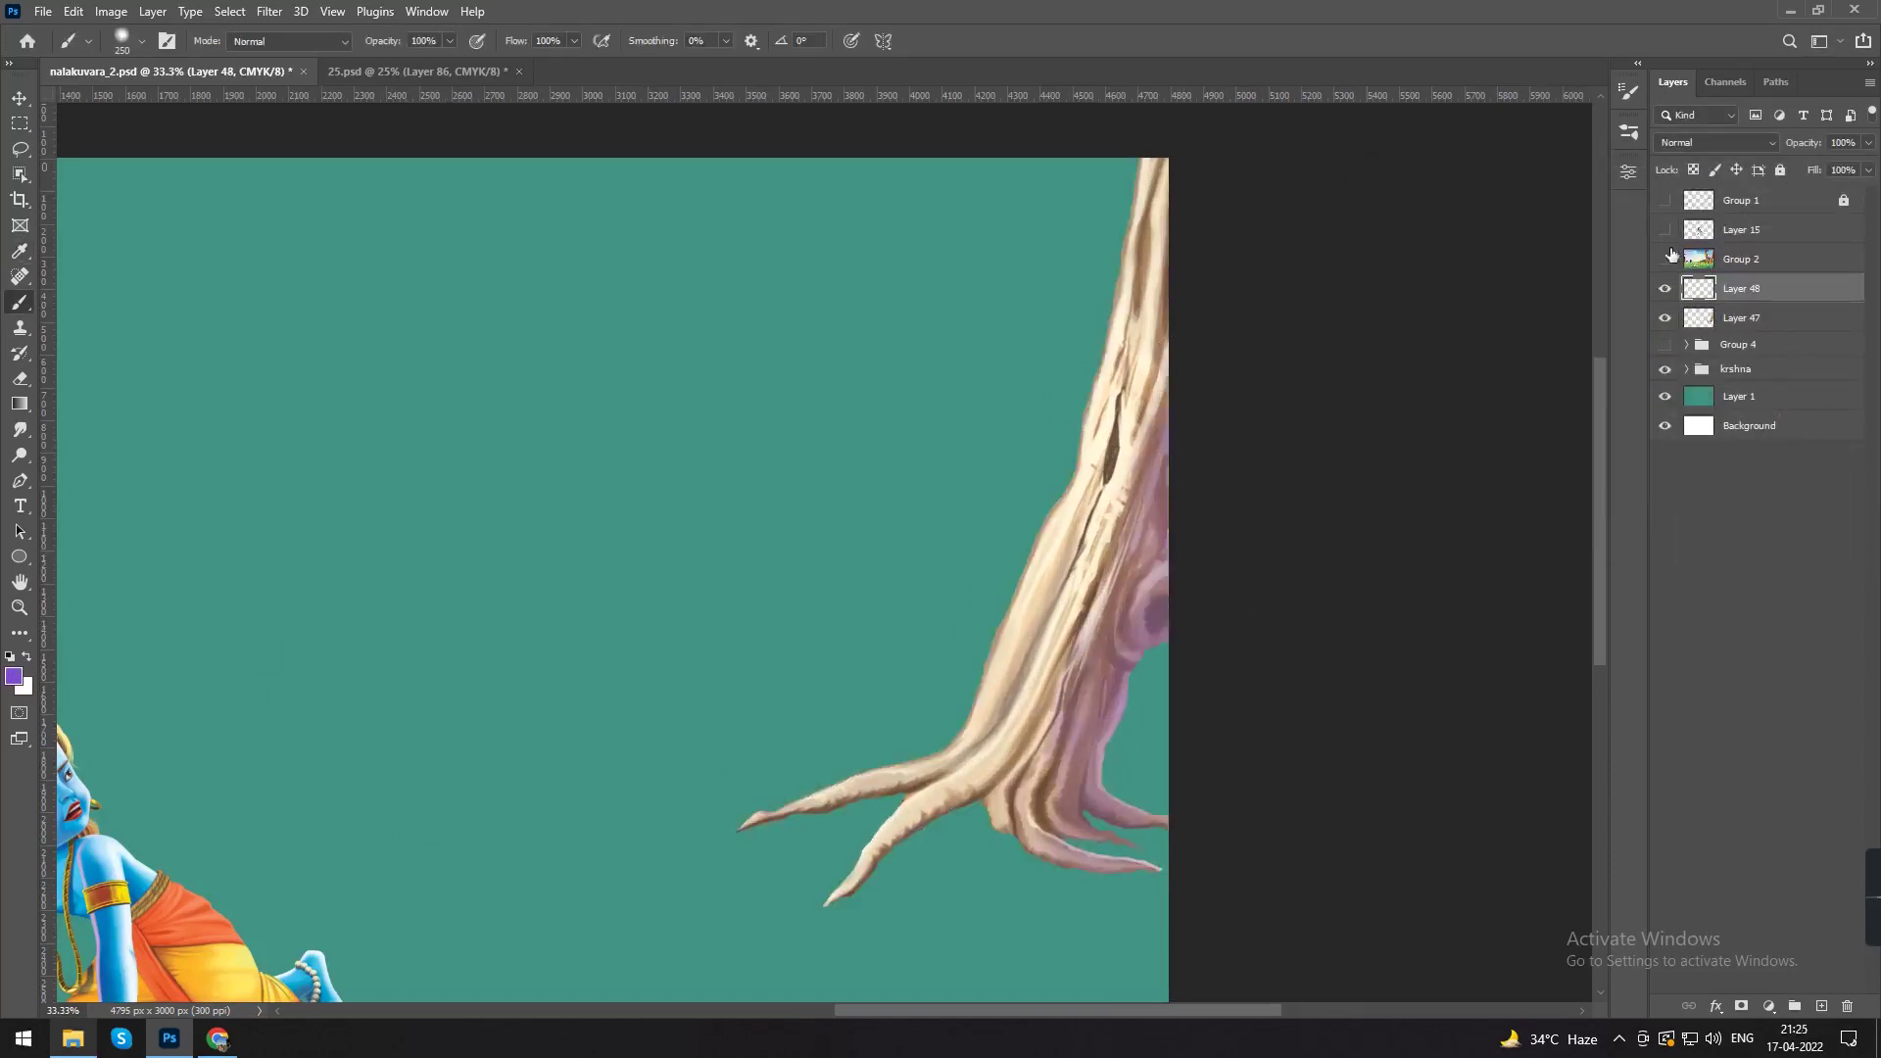
click(1687, 143)
click(1676, 218)
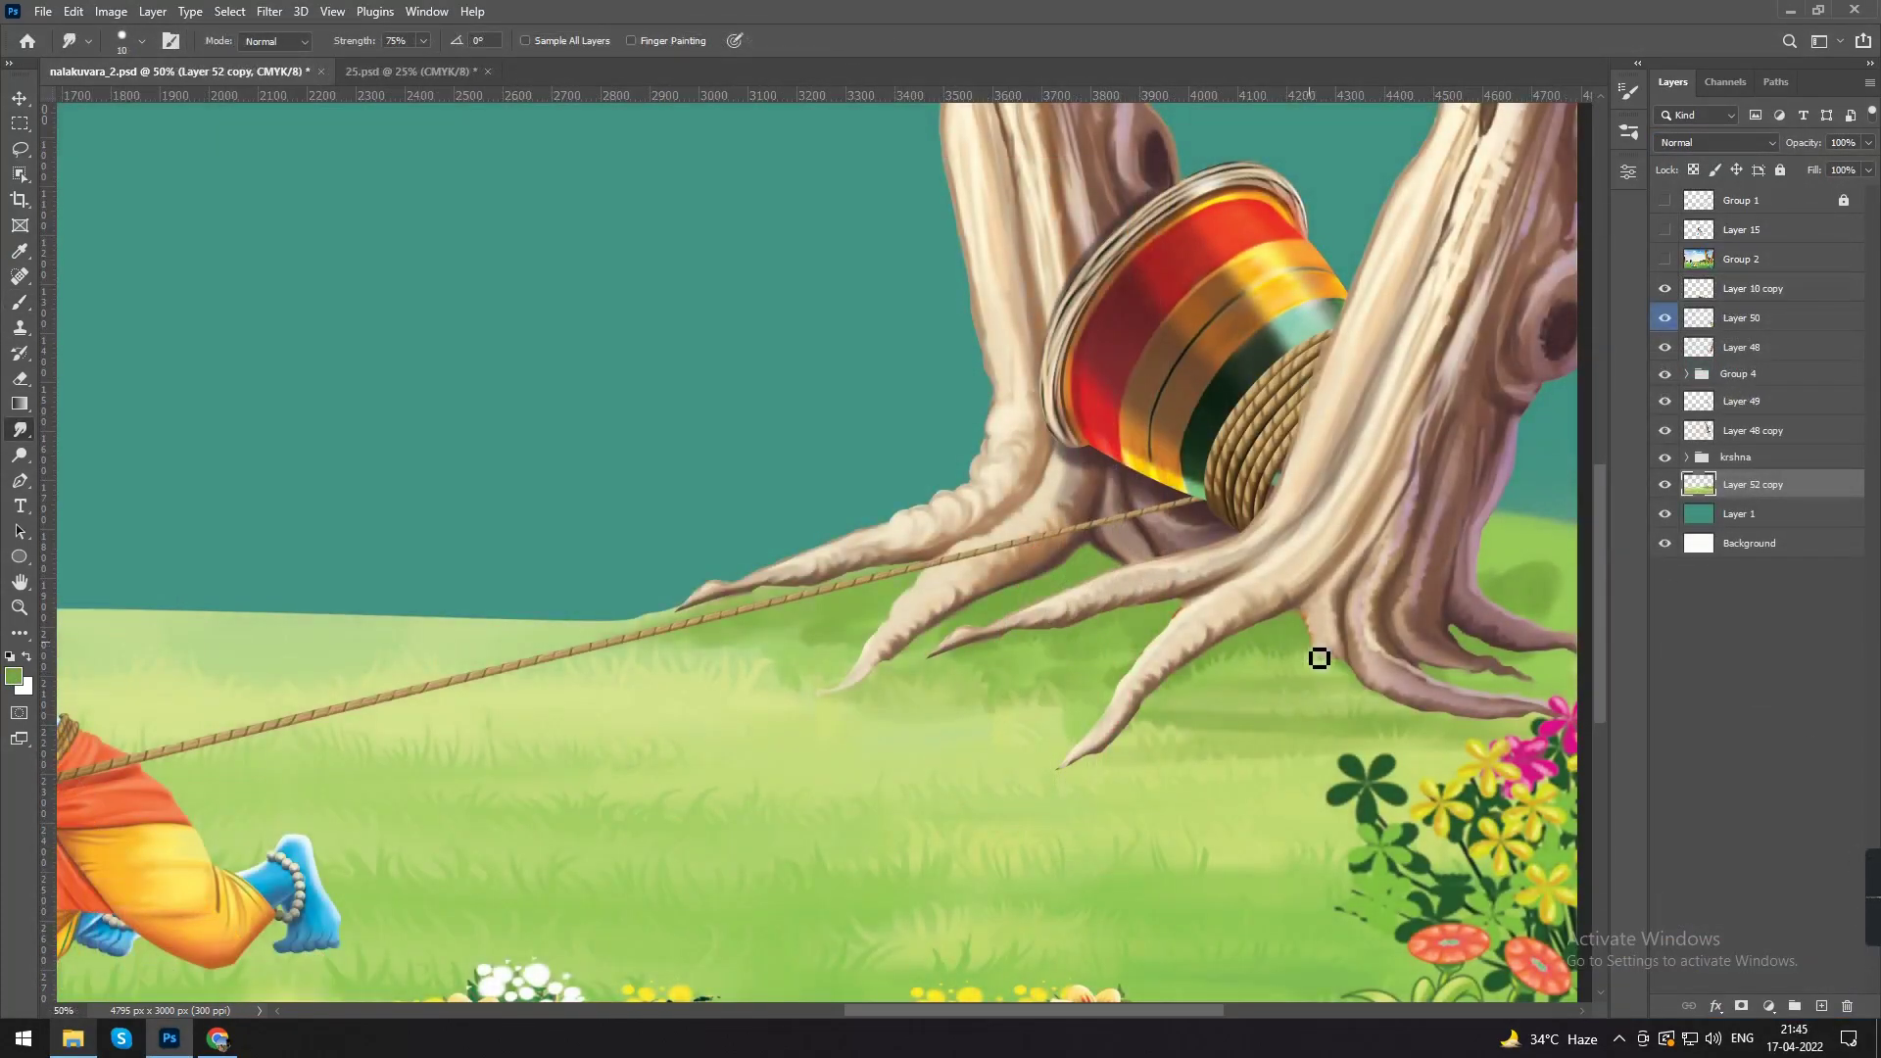
Step: Smudge the grass on Layer 52 copy around the roots of the front tree with a 15 to 20 px tip
key(bracketright)
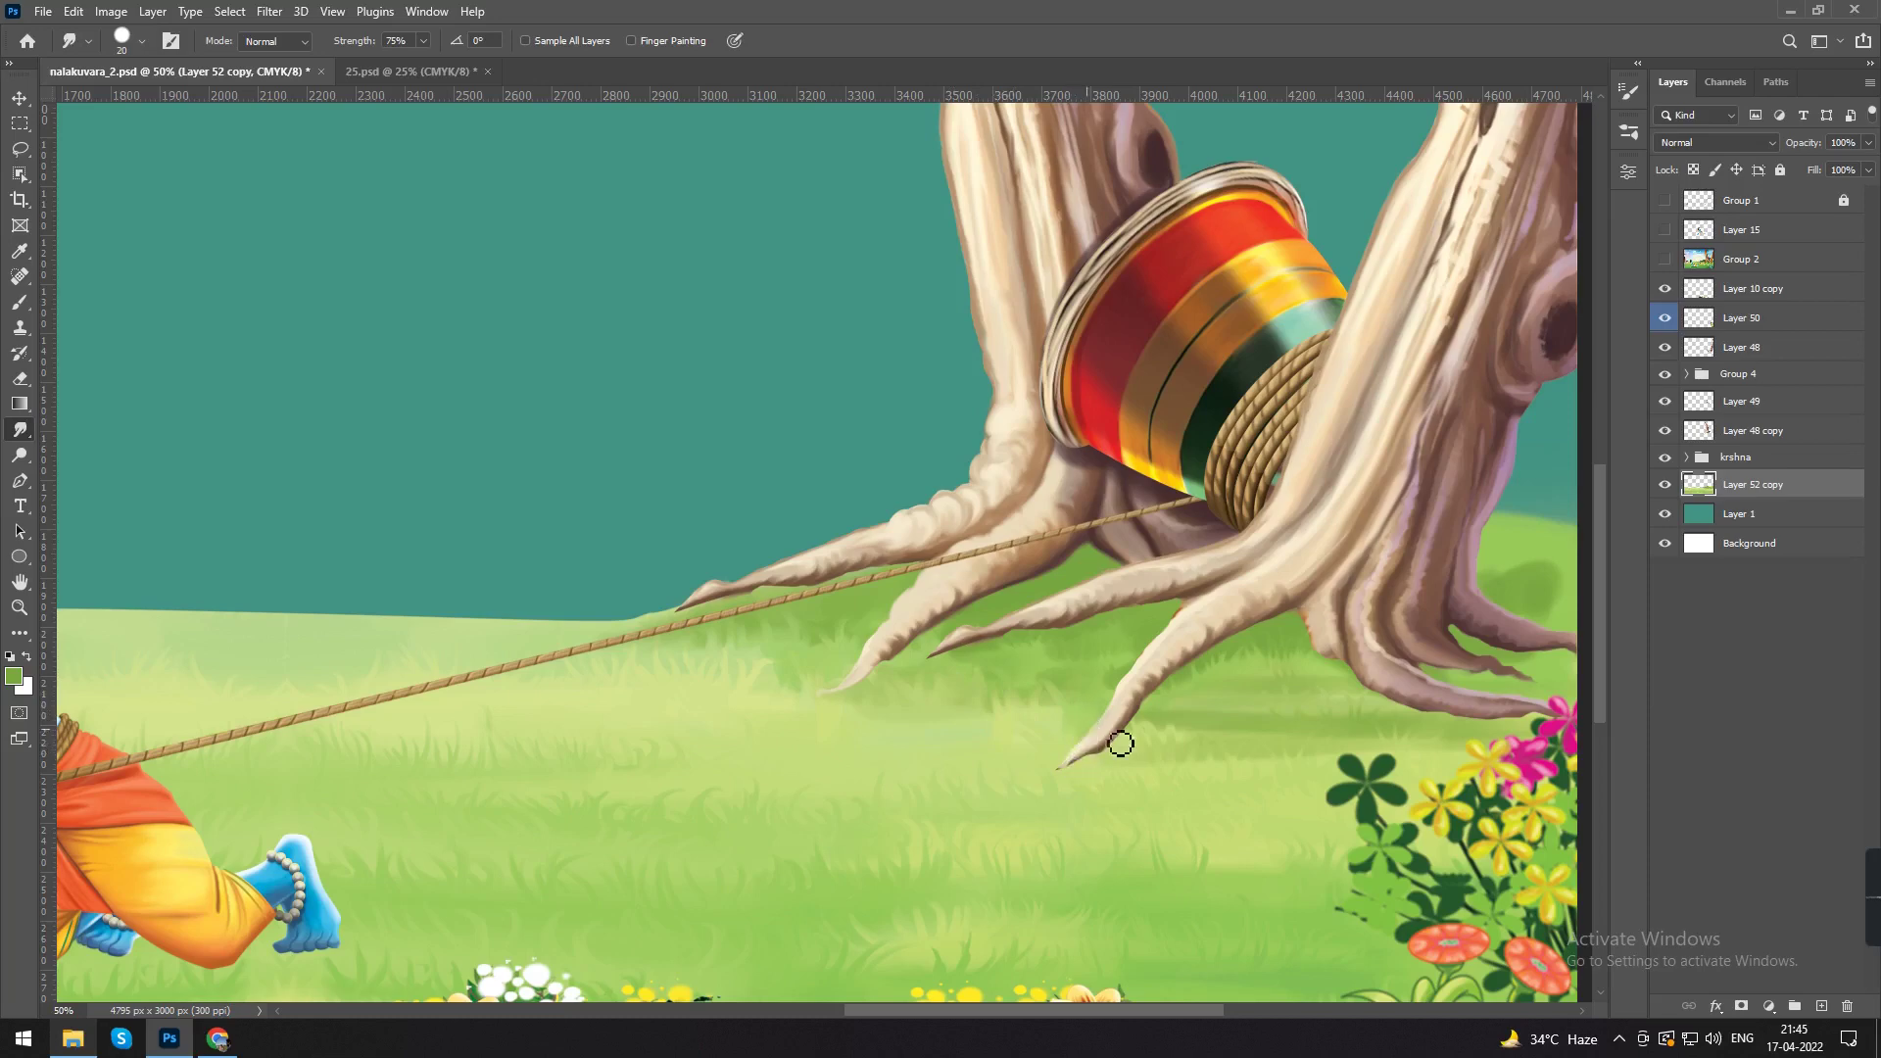
key(bracketleft)
drag(1512, 648, 1259, 631)
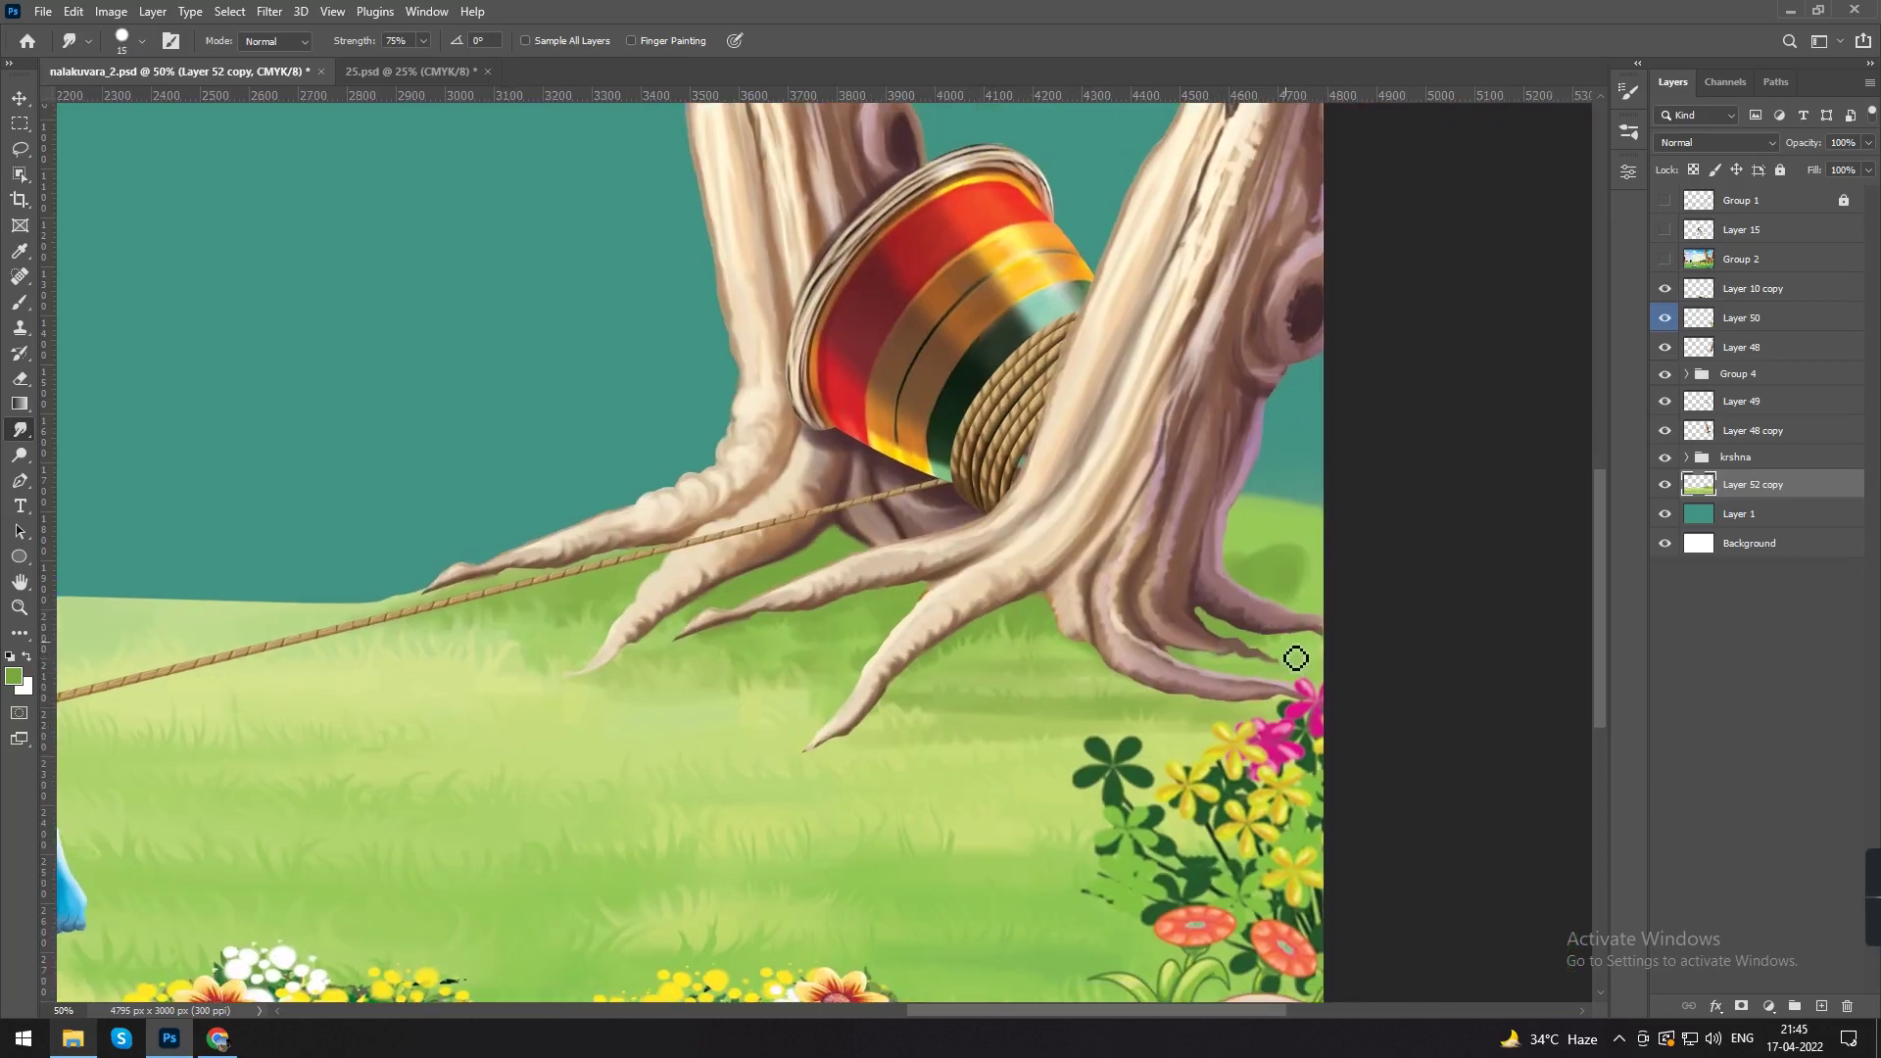
drag(1311, 547, 1236, 556)
drag(656, 566, 848, 585)
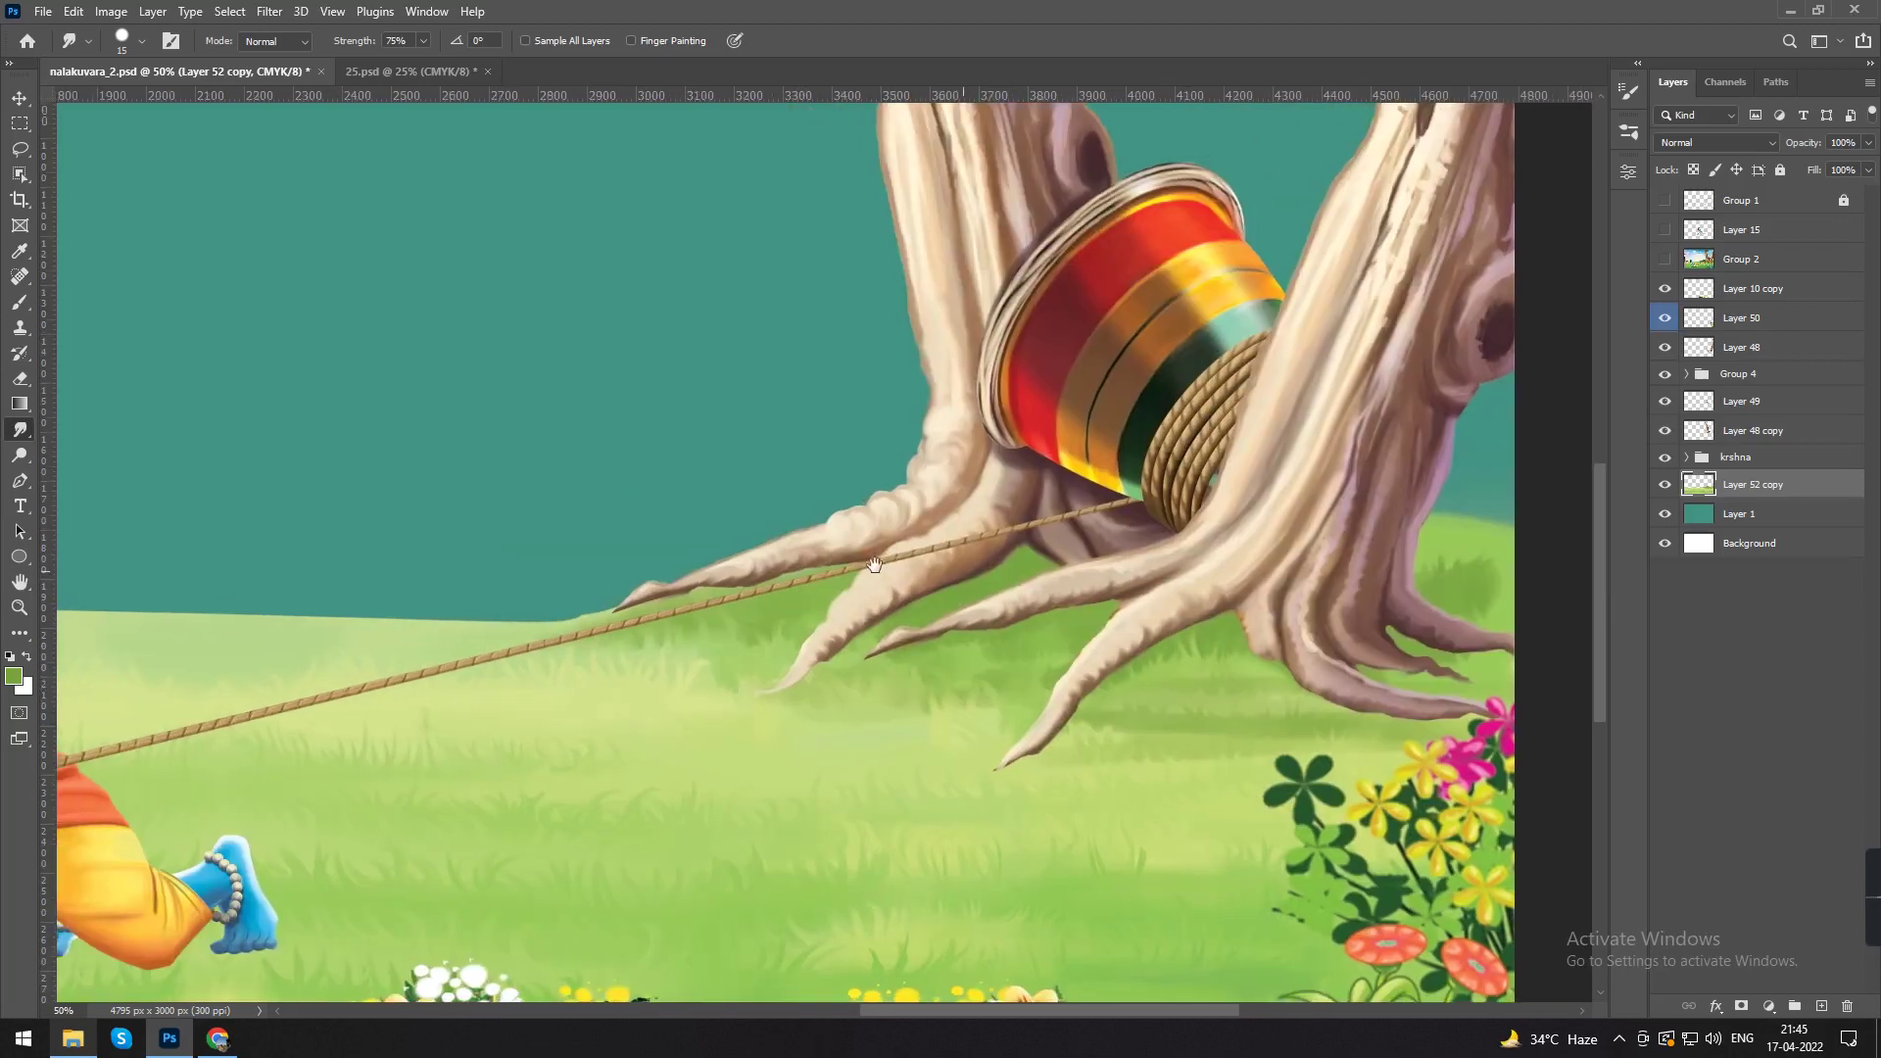
Step: Choose a darker green and paint a grass shadow beneath the front tree's long root with a smaller soft brush
key(b)
click(18, 679)
key(i)
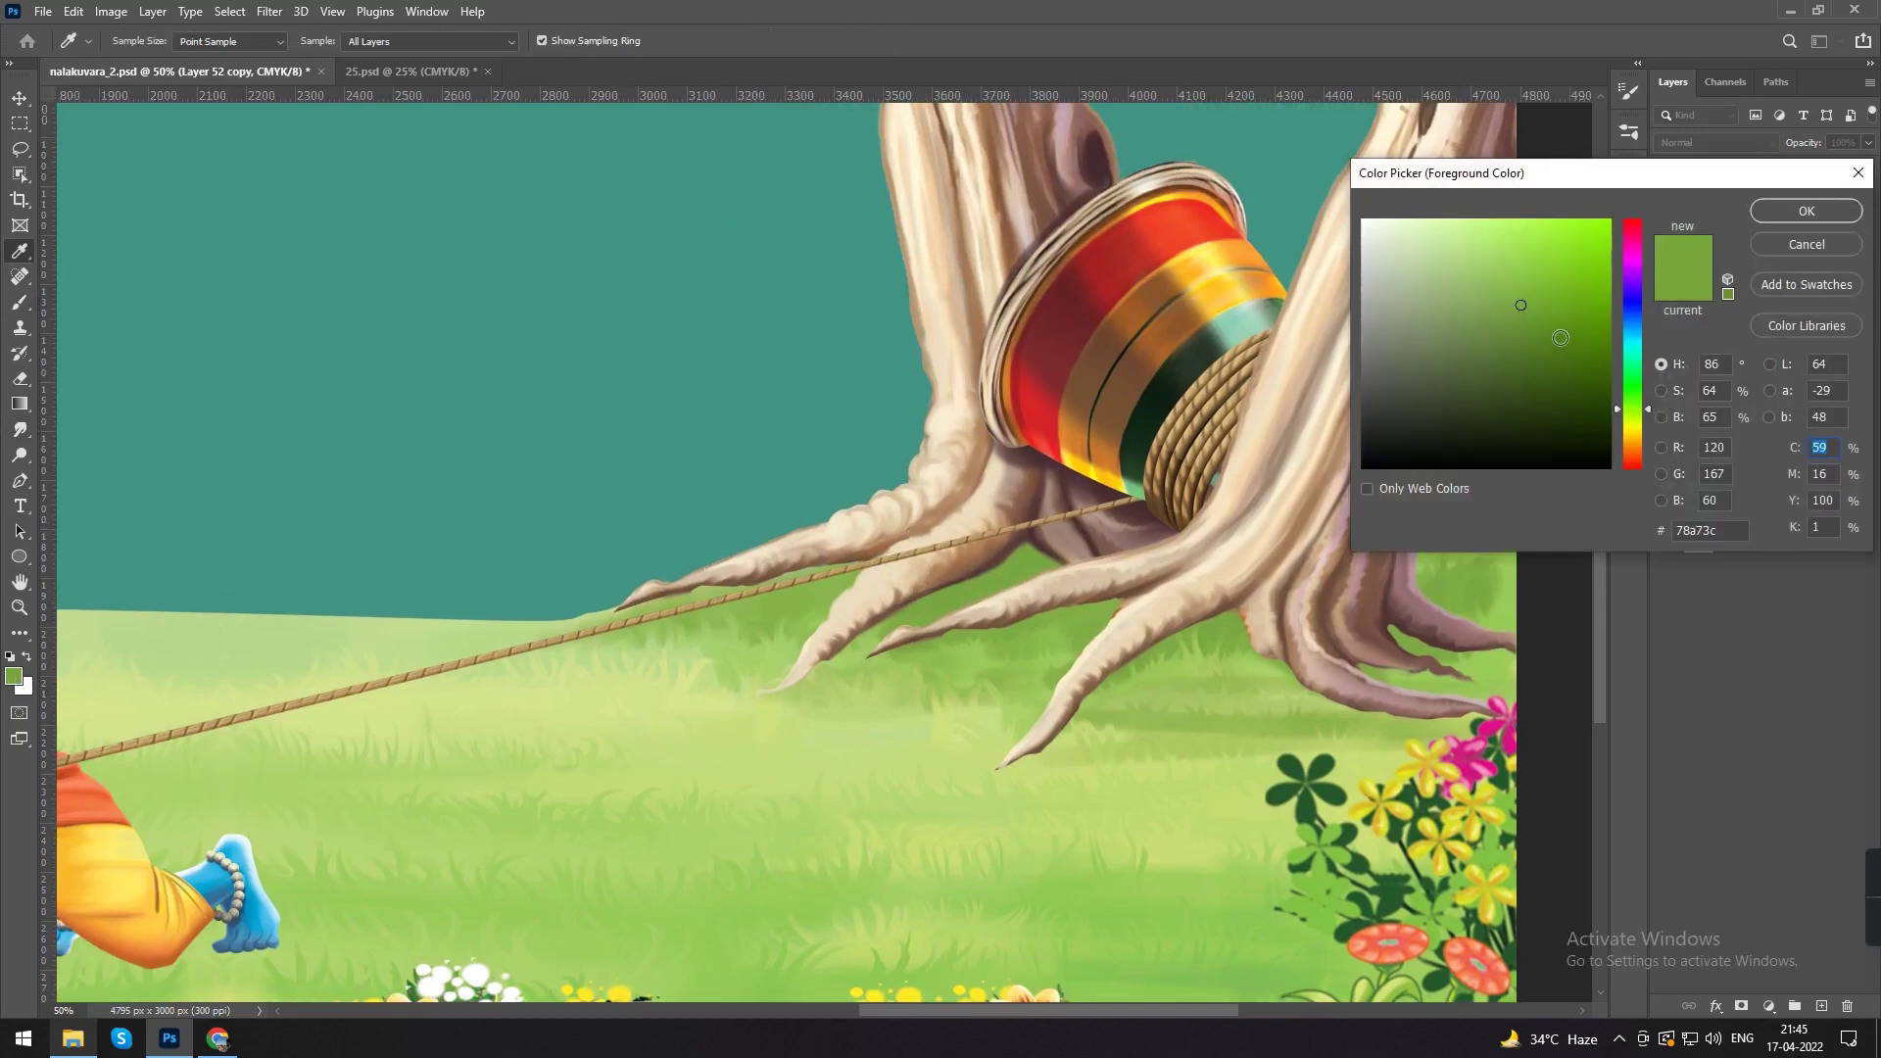
key(Return)
key(bracketleft)
key(bracketleft)
drag(1040, 619, 907, 650)
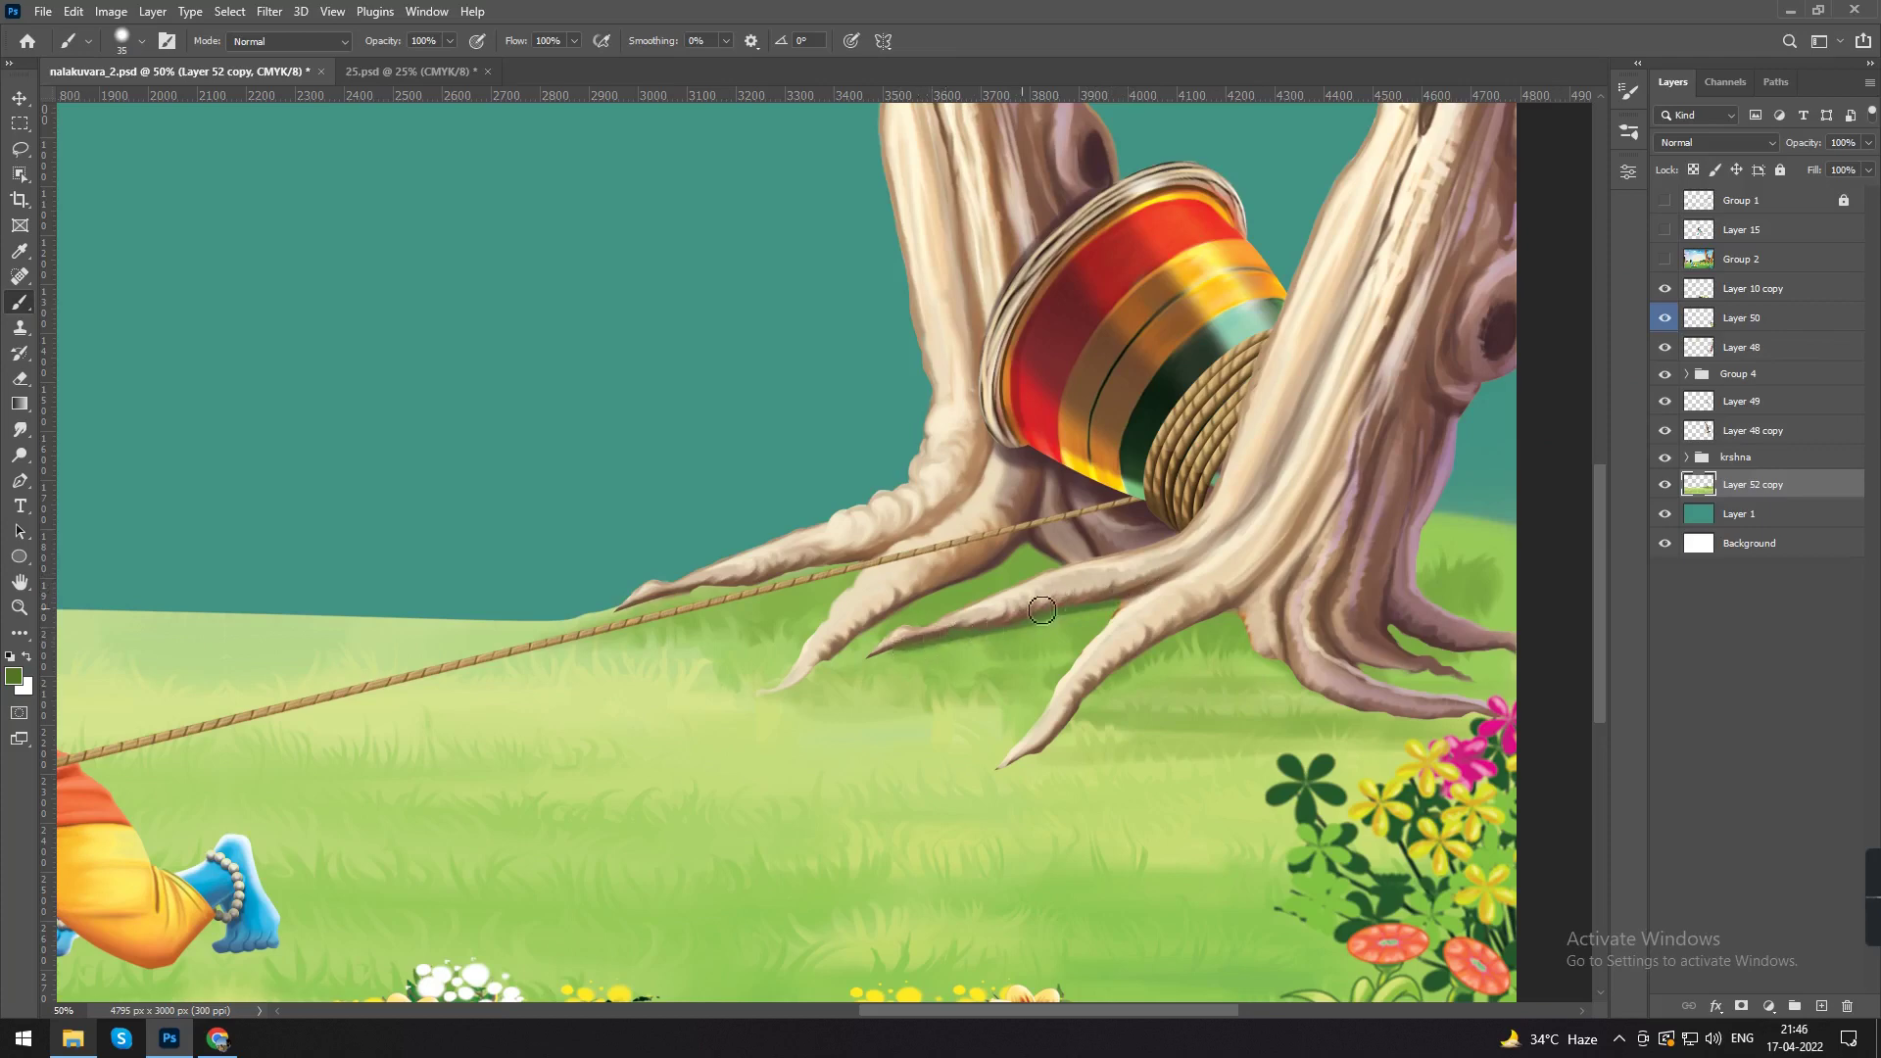
Step: Paint dark green grass shadows beneath the rear tree's roots and along the rope with a 25 to 30 px brush
mouse_move(1047, 555)
mouse_down()
mouse_move(916, 605)
mouse_move(969, 584)
mouse_move(880, 600)
mouse_move(892, 564)
mouse_move(787, 581)
mouse_up()
key(bracketleft)
key(bracketleft)
key(bracketleft)
key(bracketleft)
key(bracketleft)
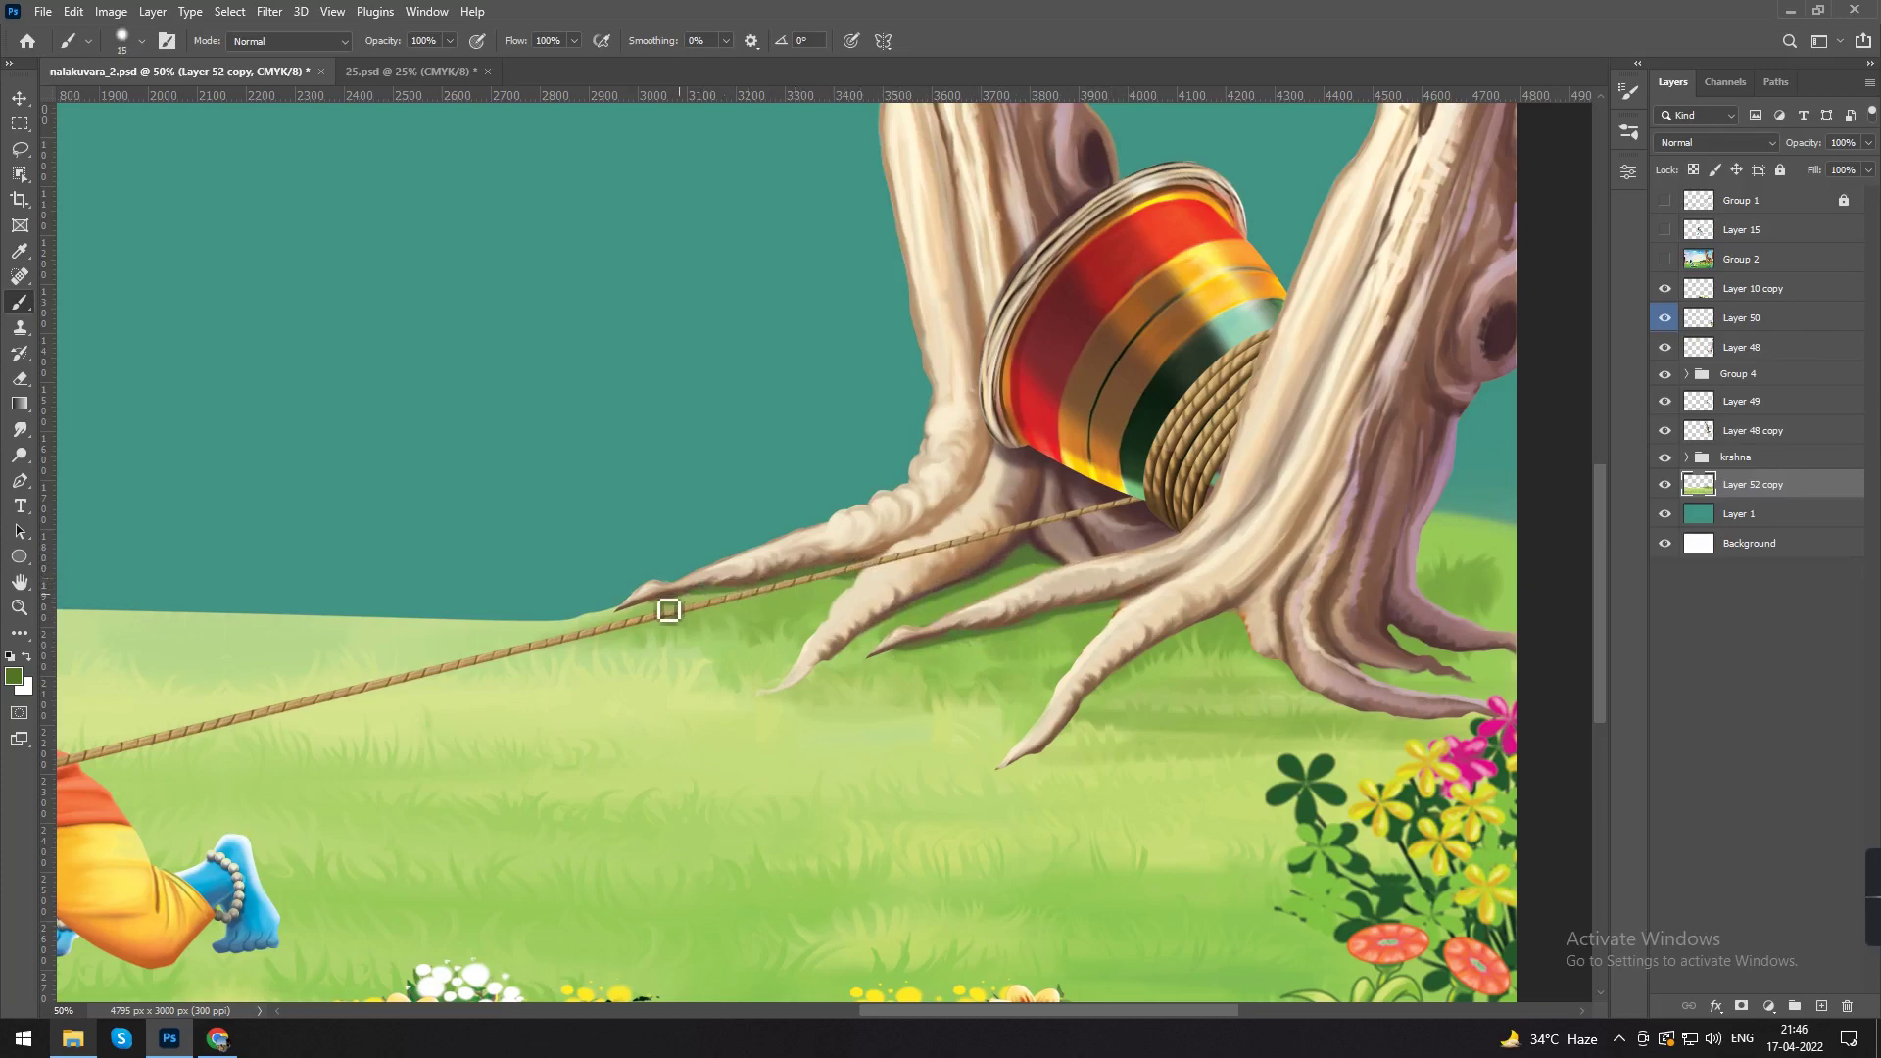
key(bracketright)
key(bracketright)
key(bracketright)
key(bracketright)
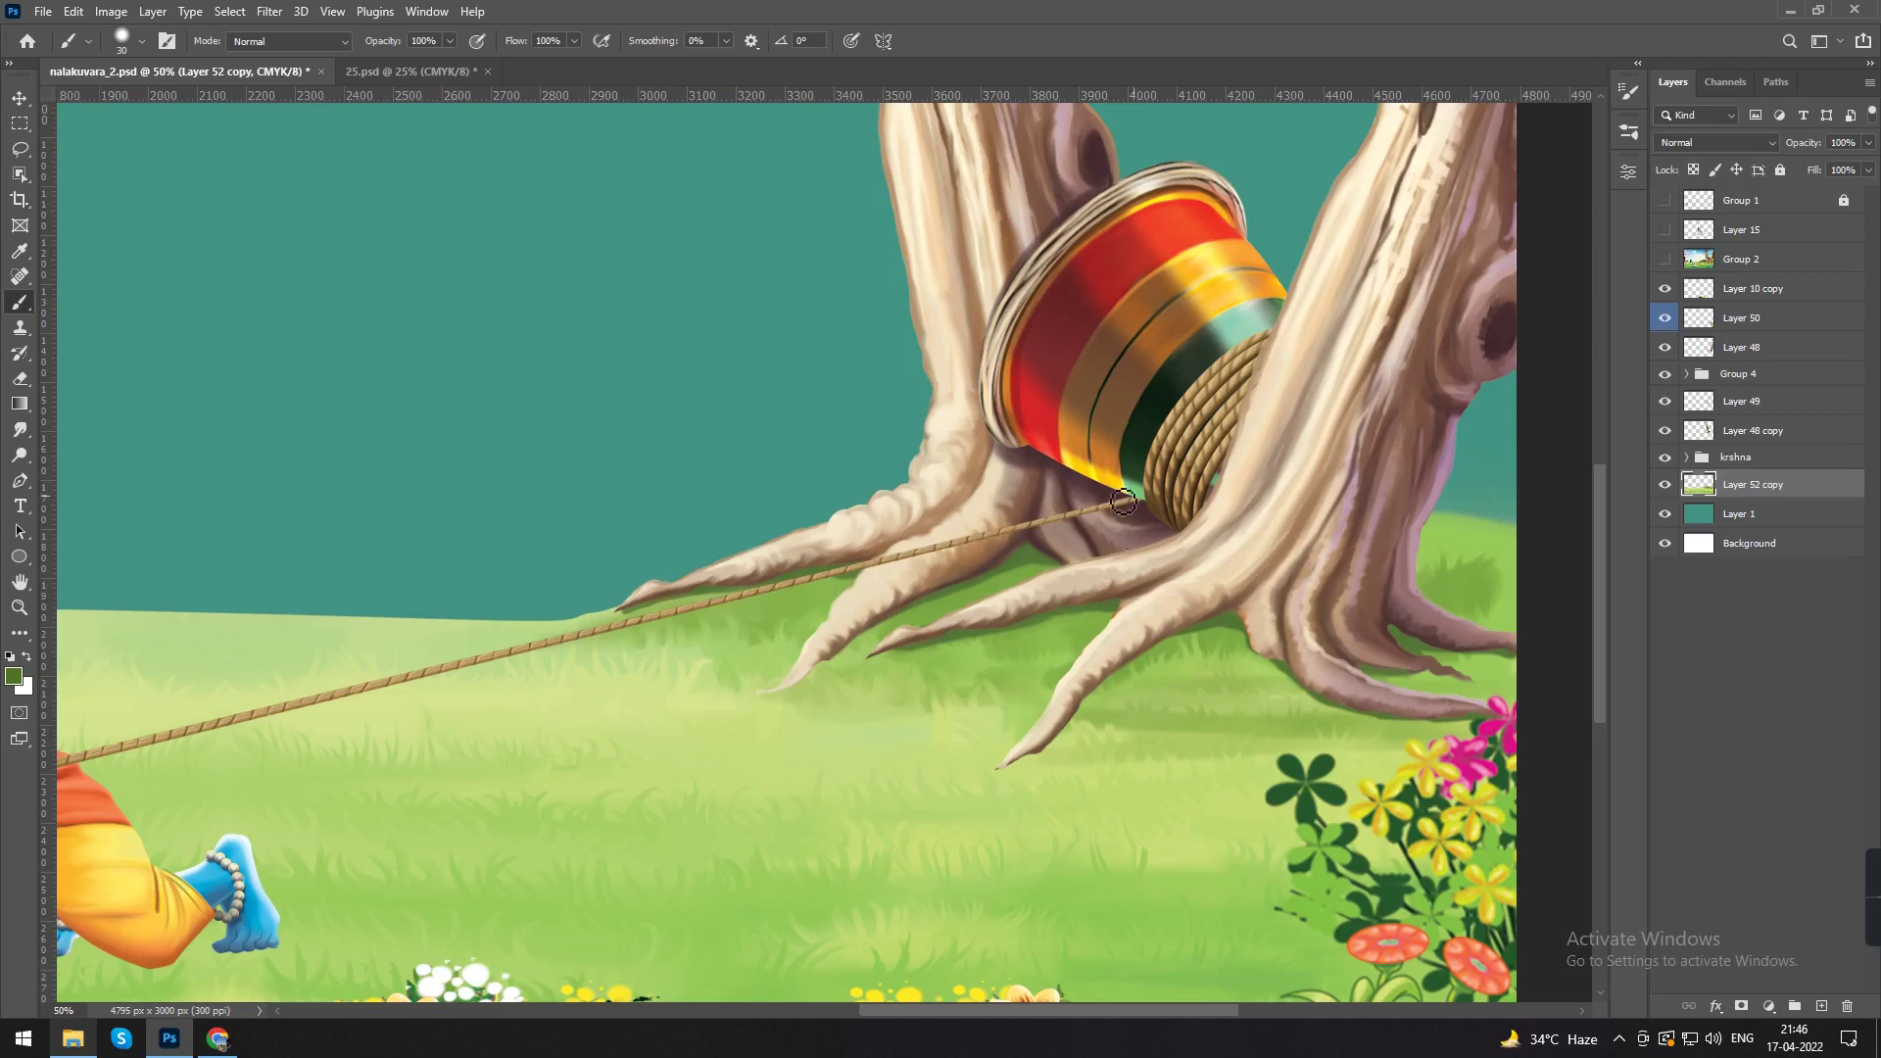
Step: Smudge the grass shadows along the rope and around the rear tree's root tip with a fine tip of about 9 px
click(32, 435)
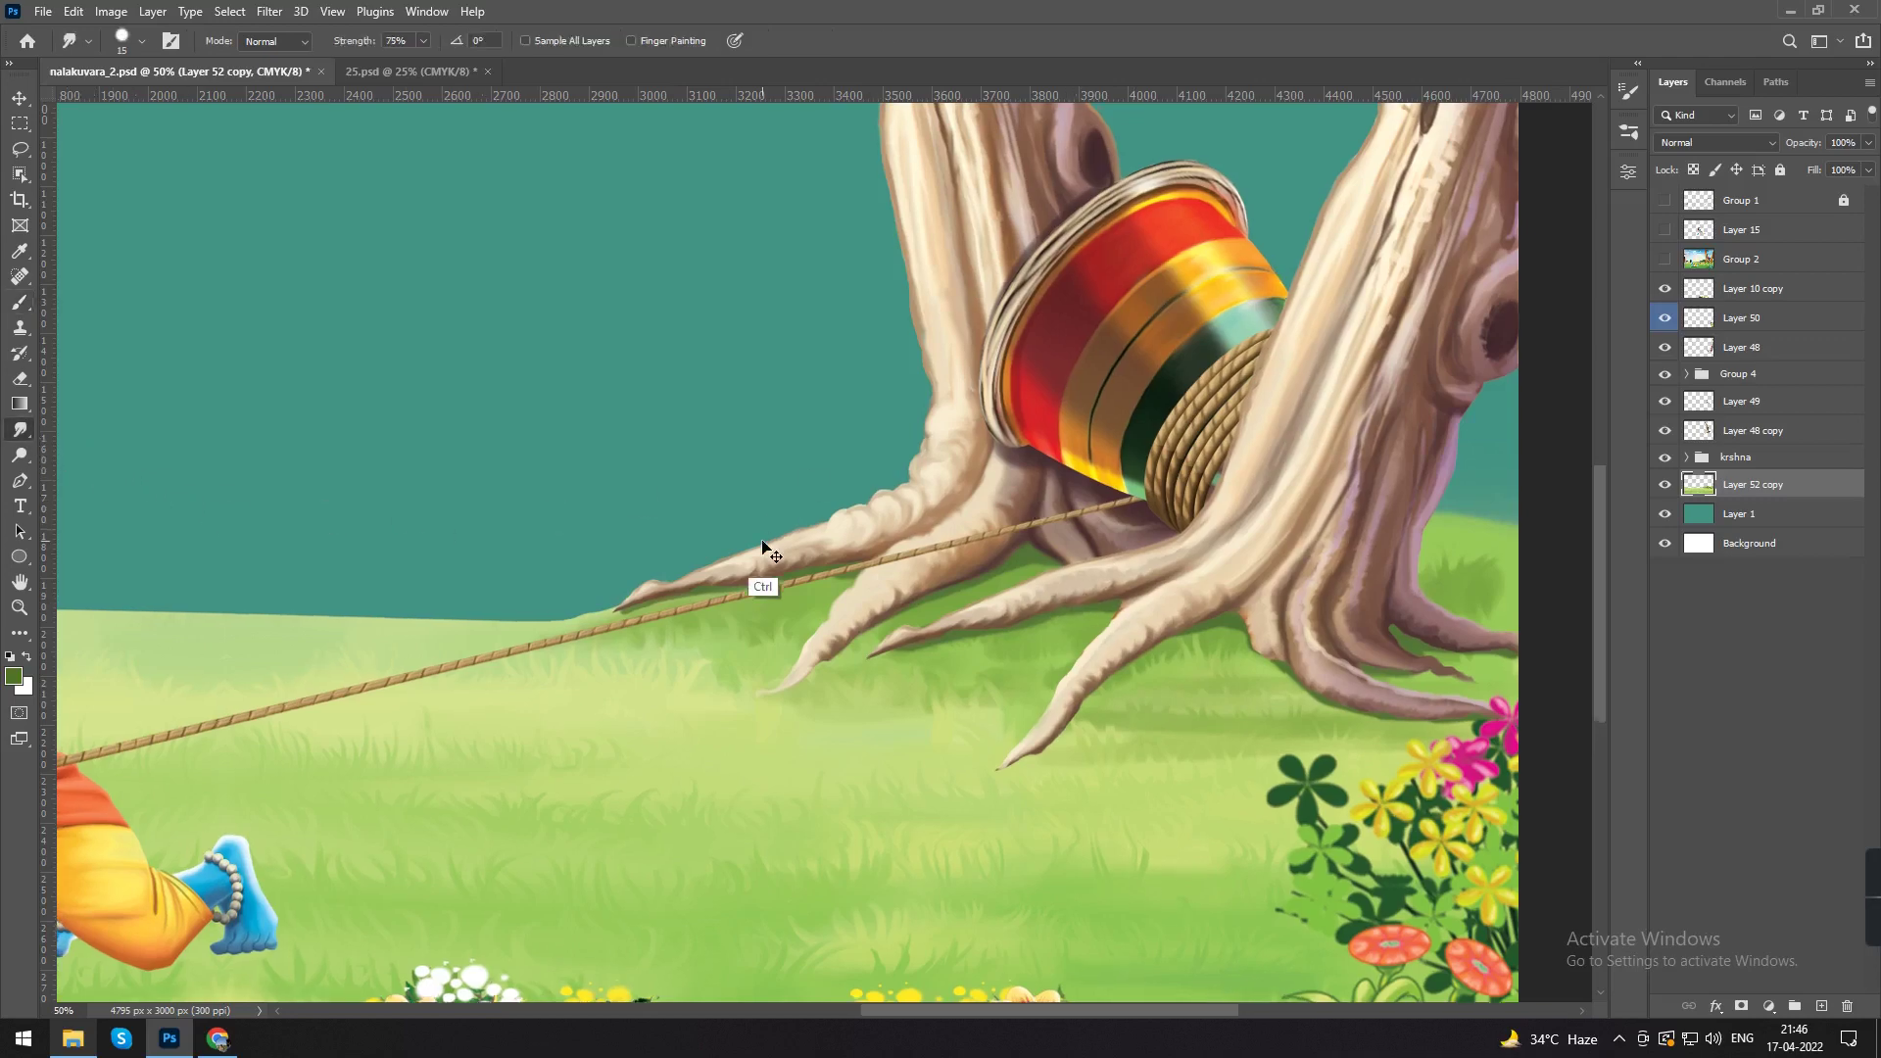
key(ctrl+plus)
key(bracketleft)
key(bracketleft)
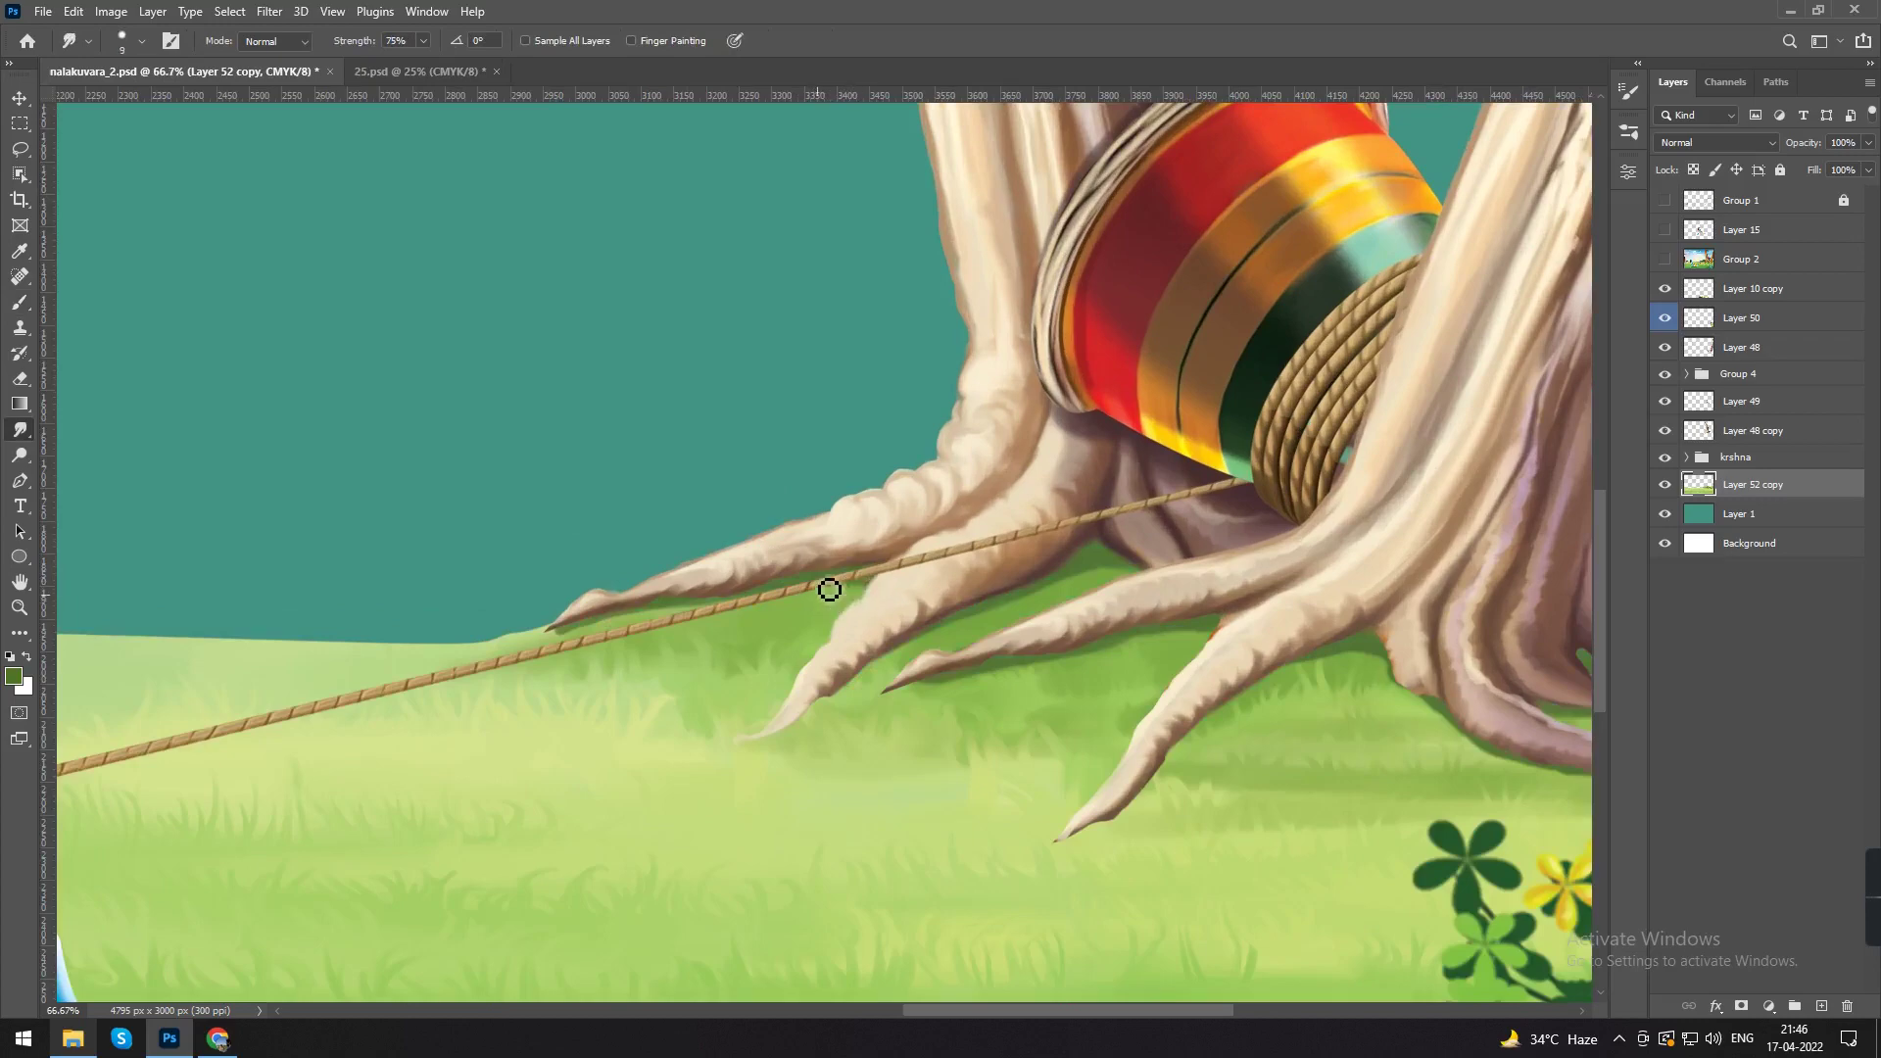
key(bracketleft)
key(bracketright)
key(bracketright)
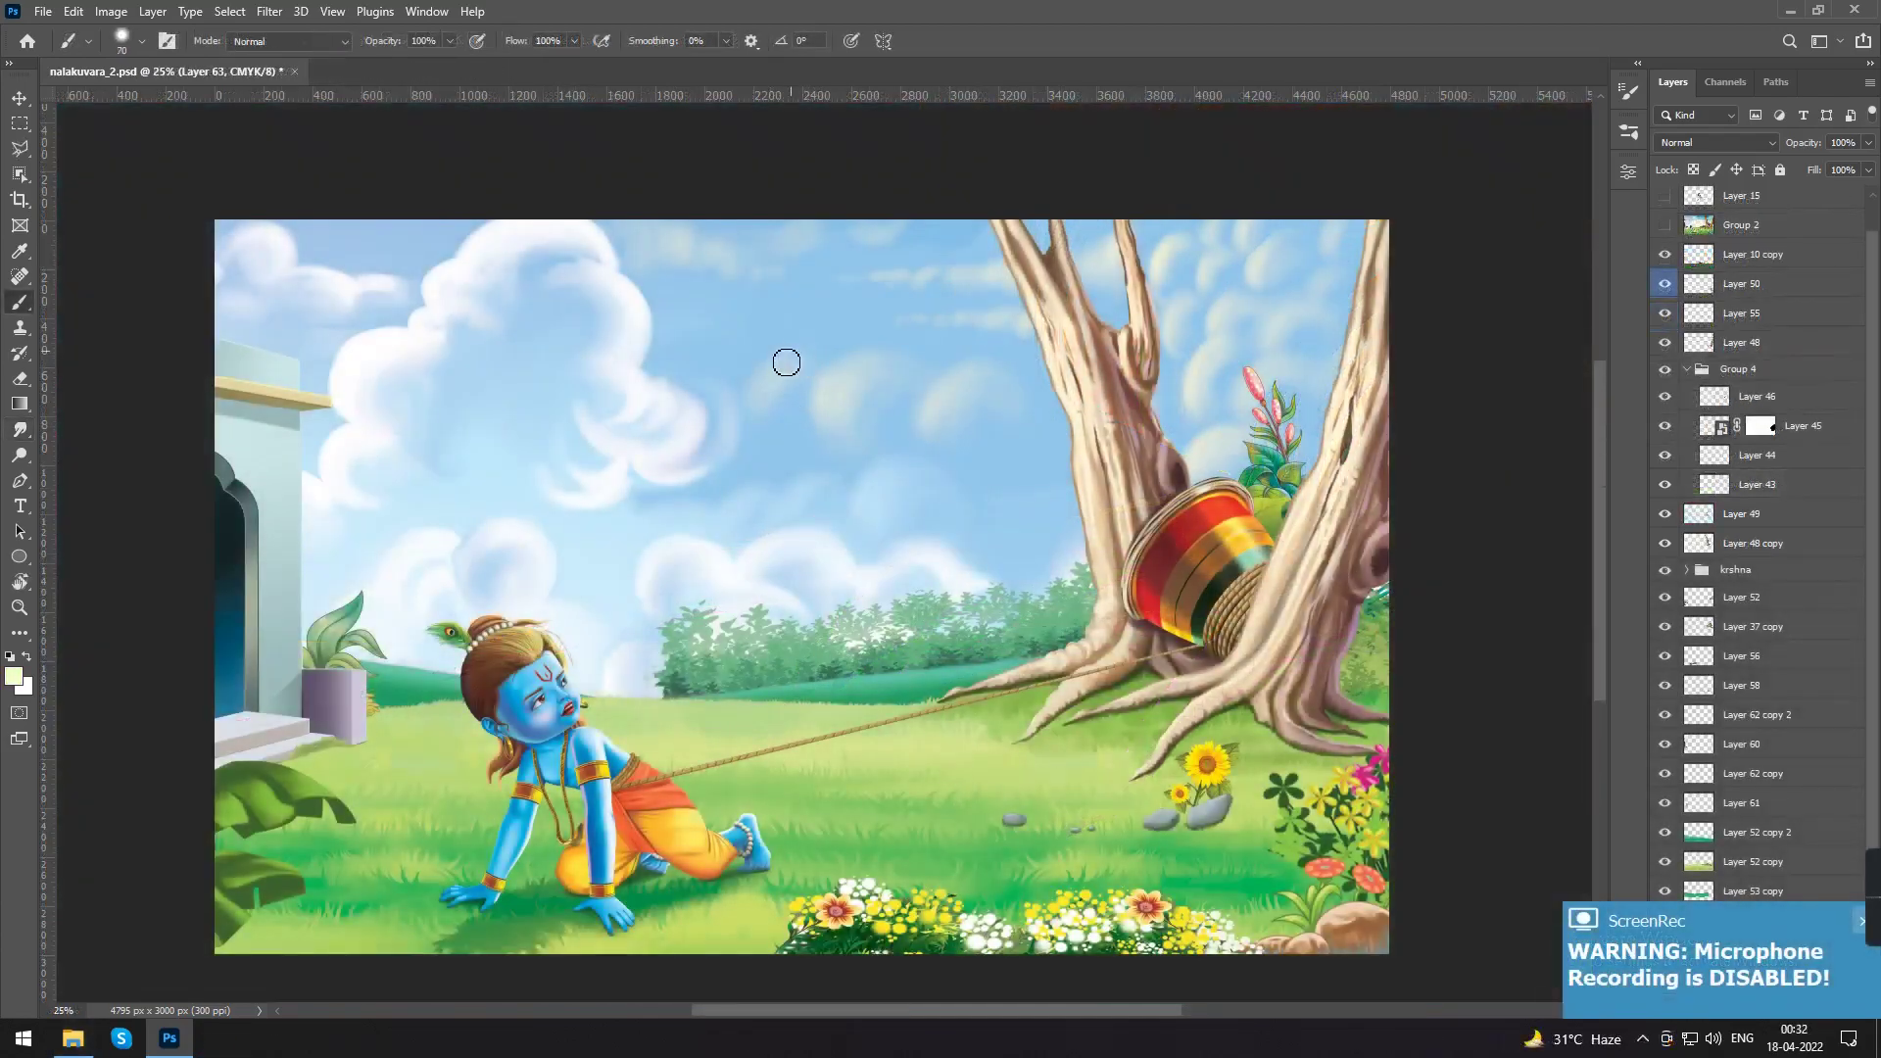
Step: Paint pale cream highlights on the round cloud puffs in the middle of the sky on Layer 63, varying the brush size
mouse_move(767, 382)
mouse_down()
mouse_move(781, 428)
mouse_move(817, 368)
mouse_move(774, 423)
mouse_up()
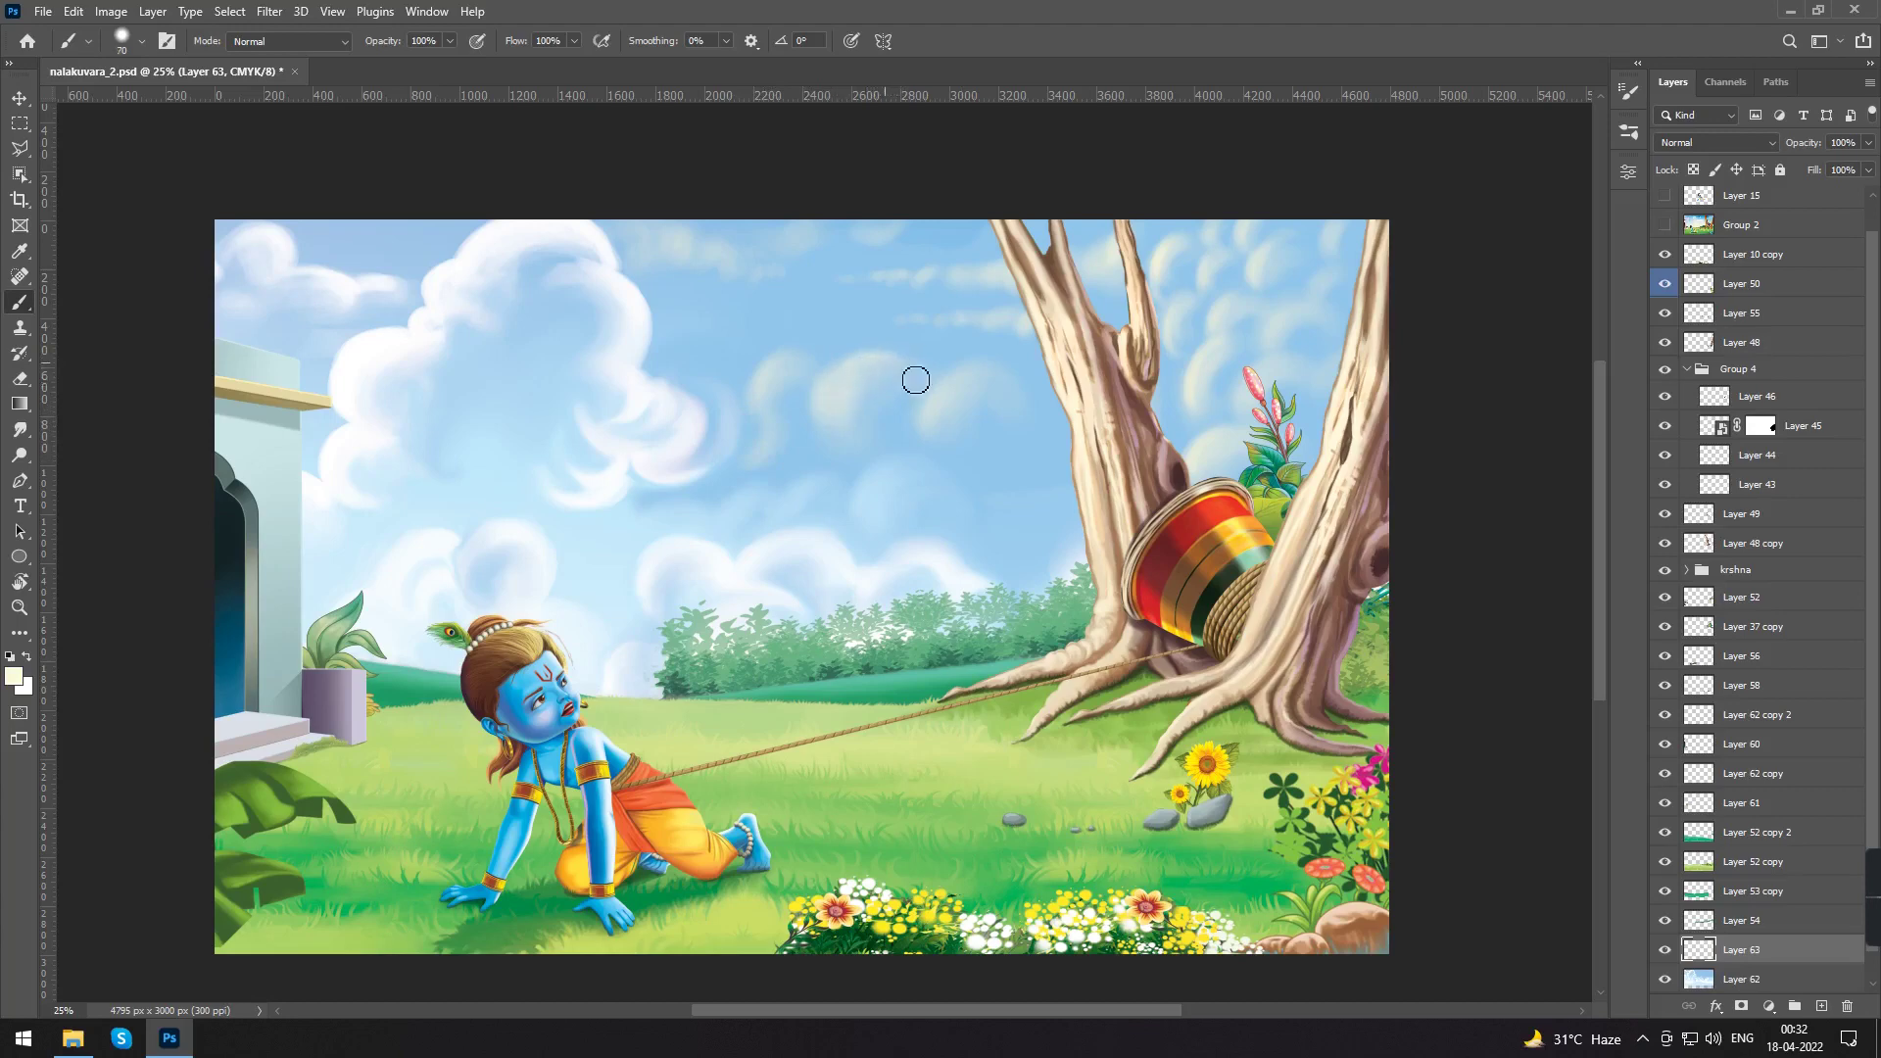
key(bracketright)
key(bracketleft)
key(bracketright)
key(bracketright)
key(bracketleft)
key(bracketleft)
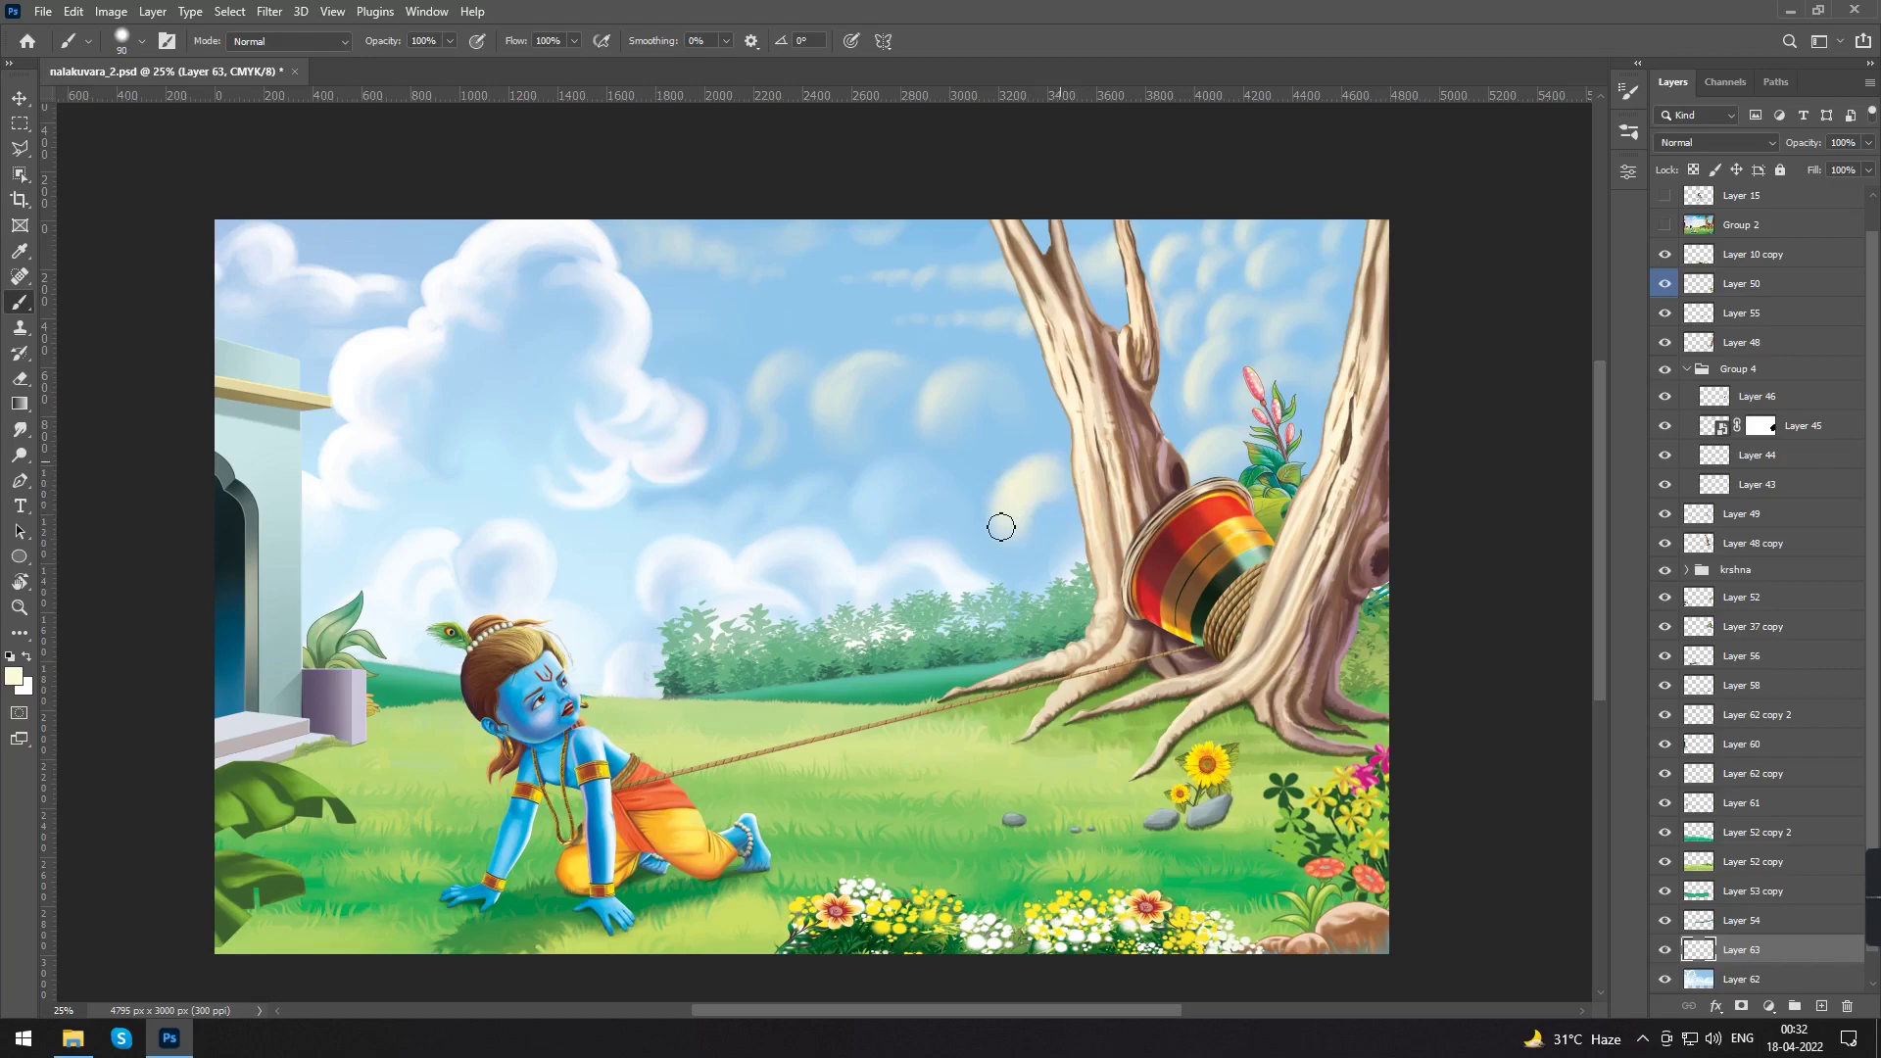
Step: Build up the large cream cloud puff beside the rear tree's trunk with a soft brush of up to 125 px
key(bracketleft)
key(bracketright)
key(bracketright)
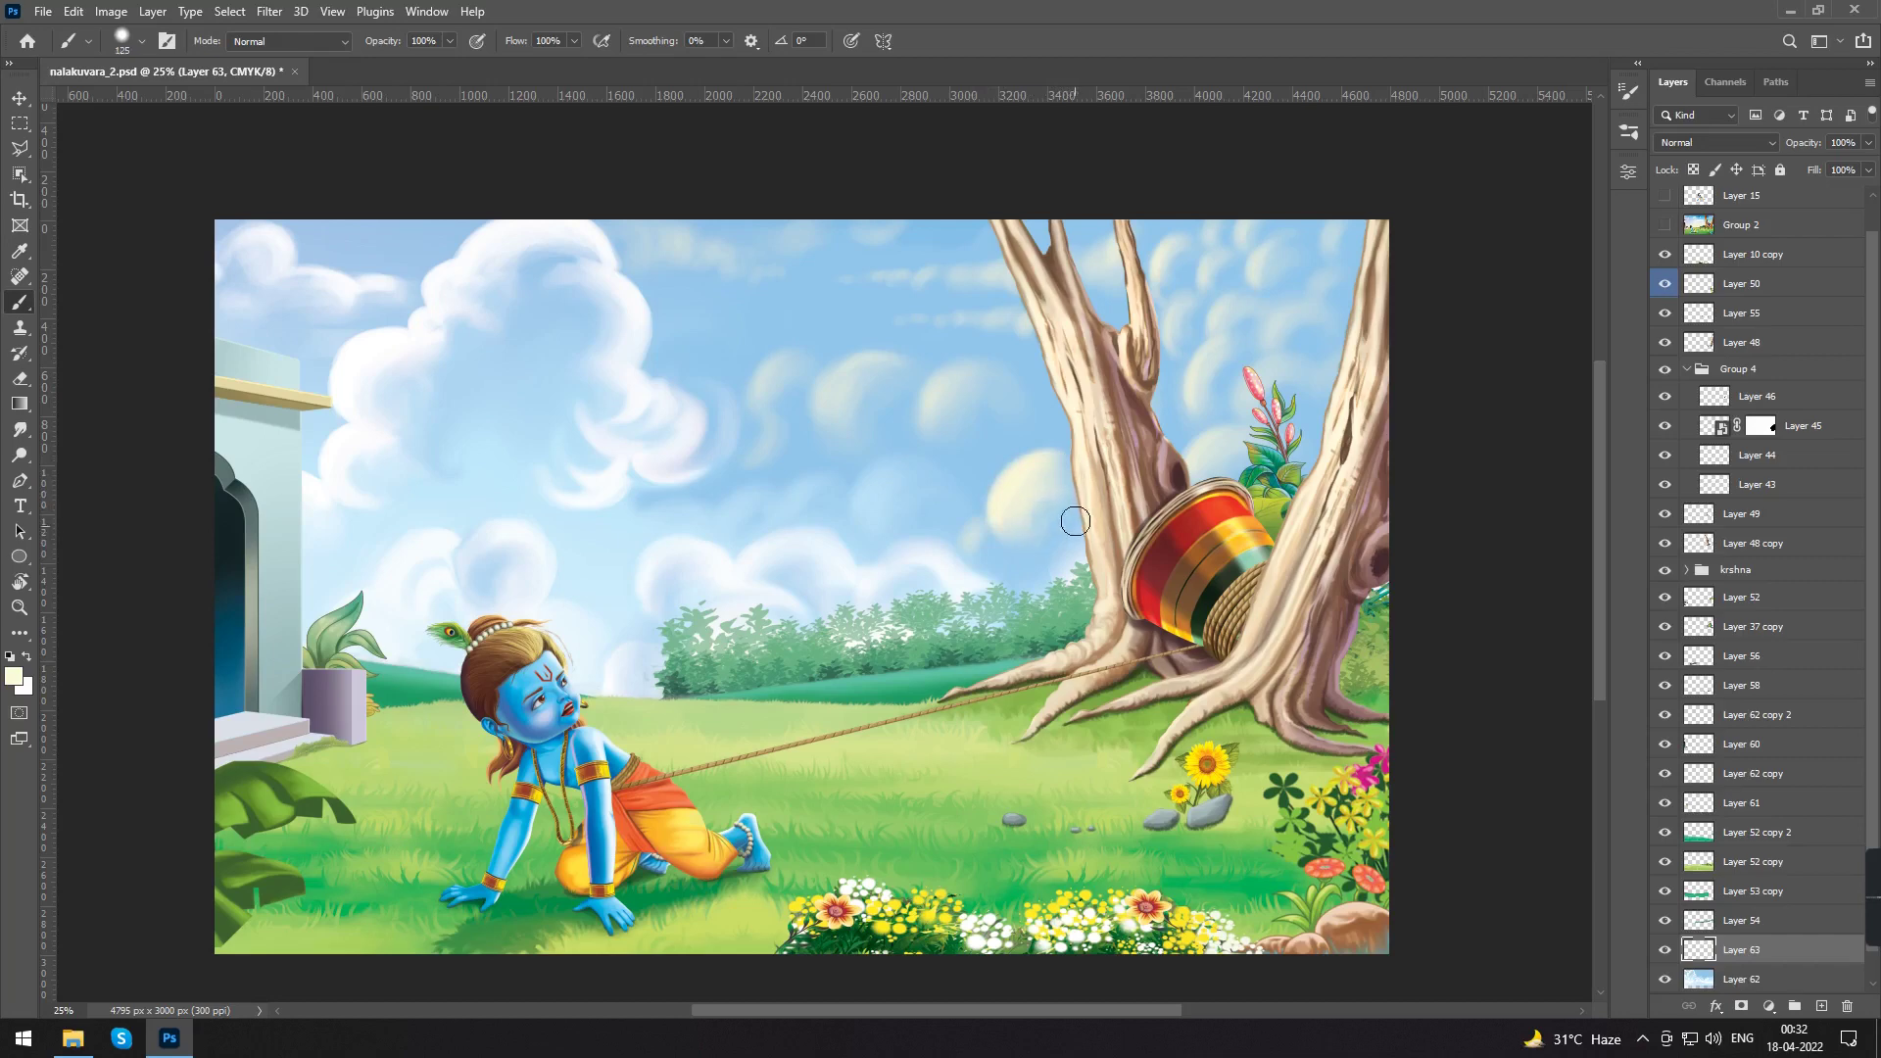
key(bracketright)
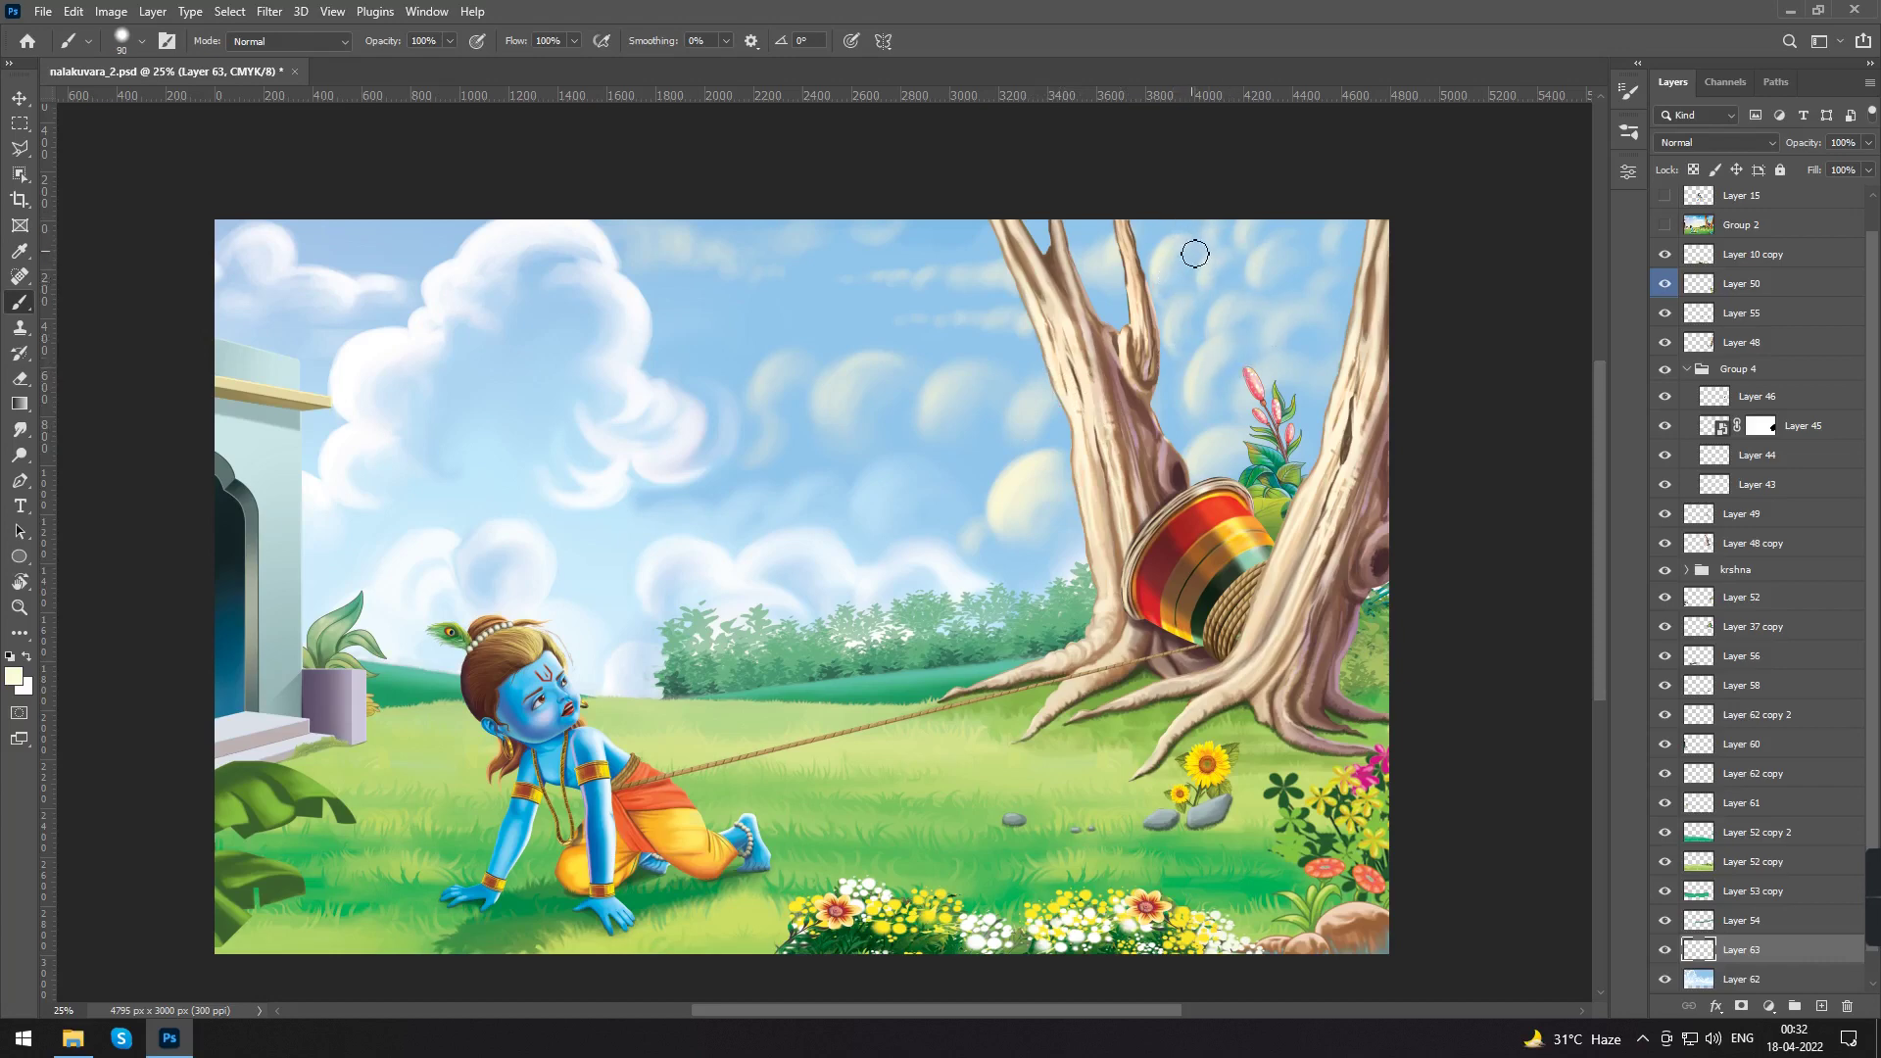
Step: Paint small cream cloud highlights in the sky between the two tree trunks with a 60 to 80 px brush
key(bracketleft)
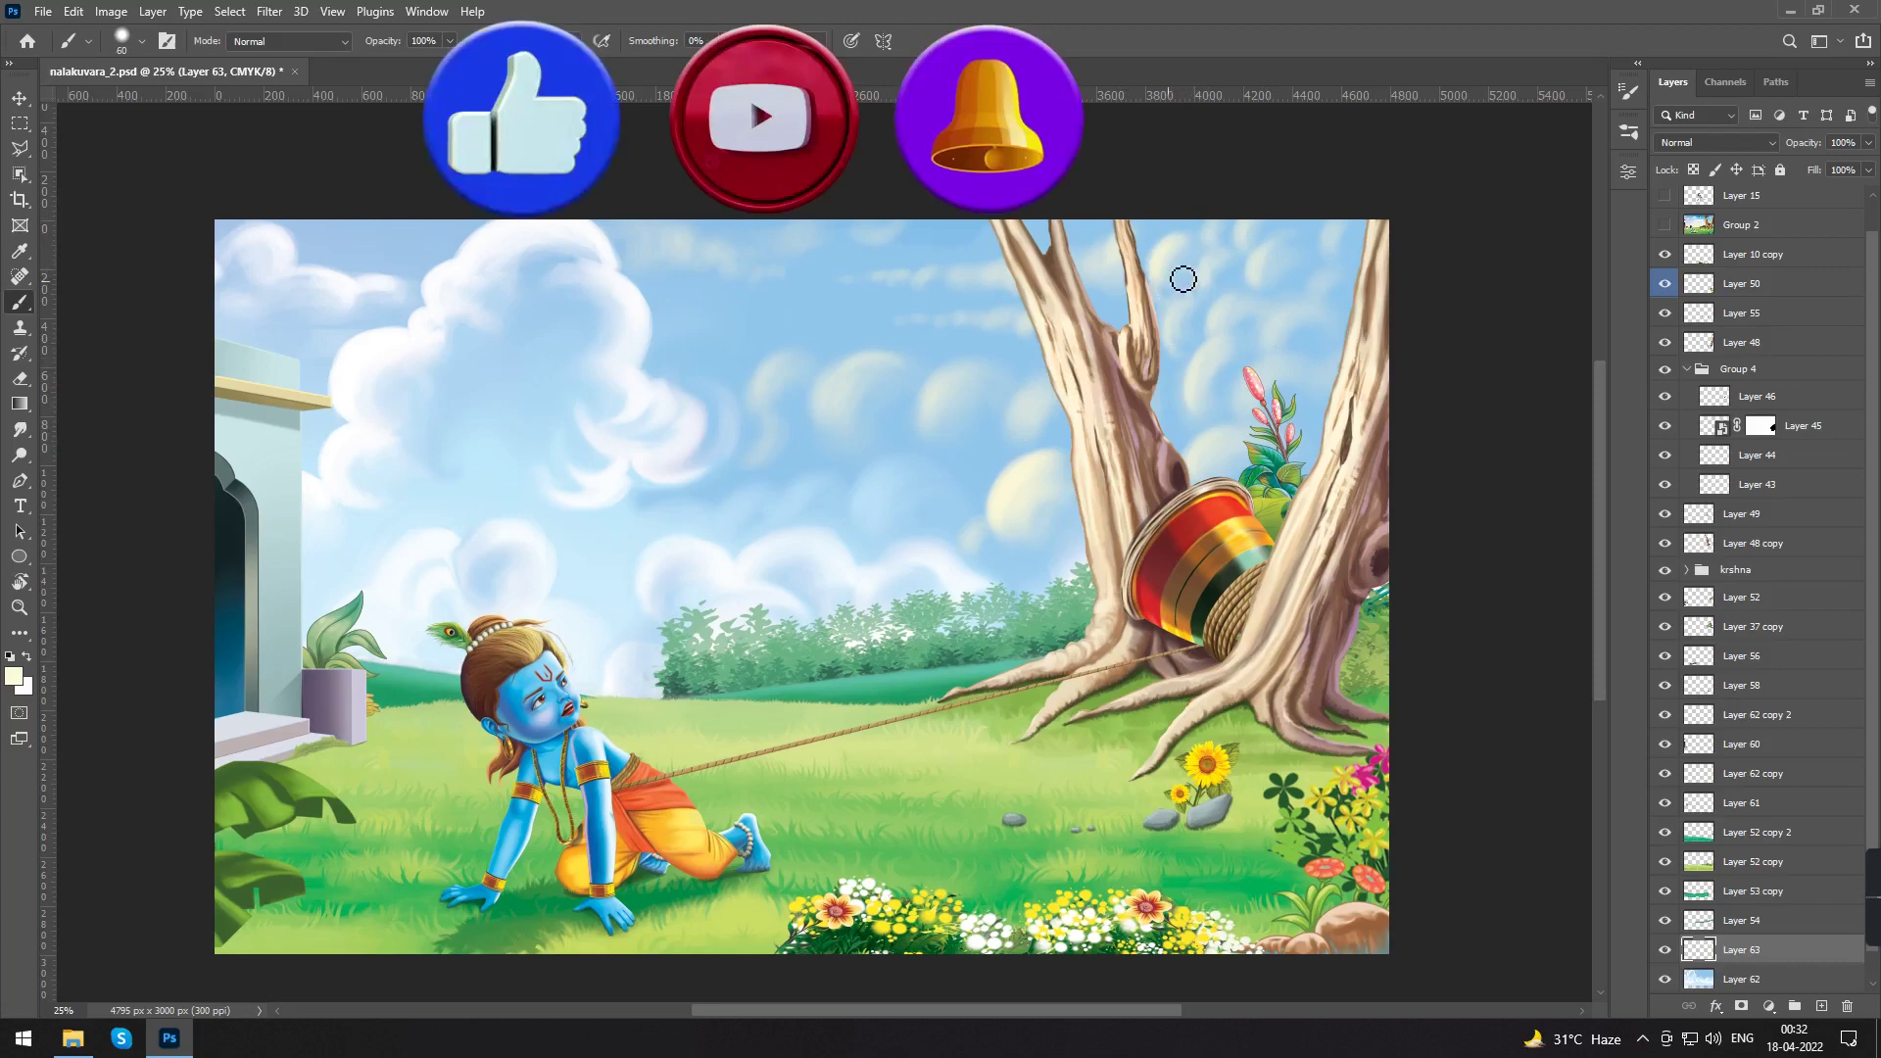
key(bracketleft)
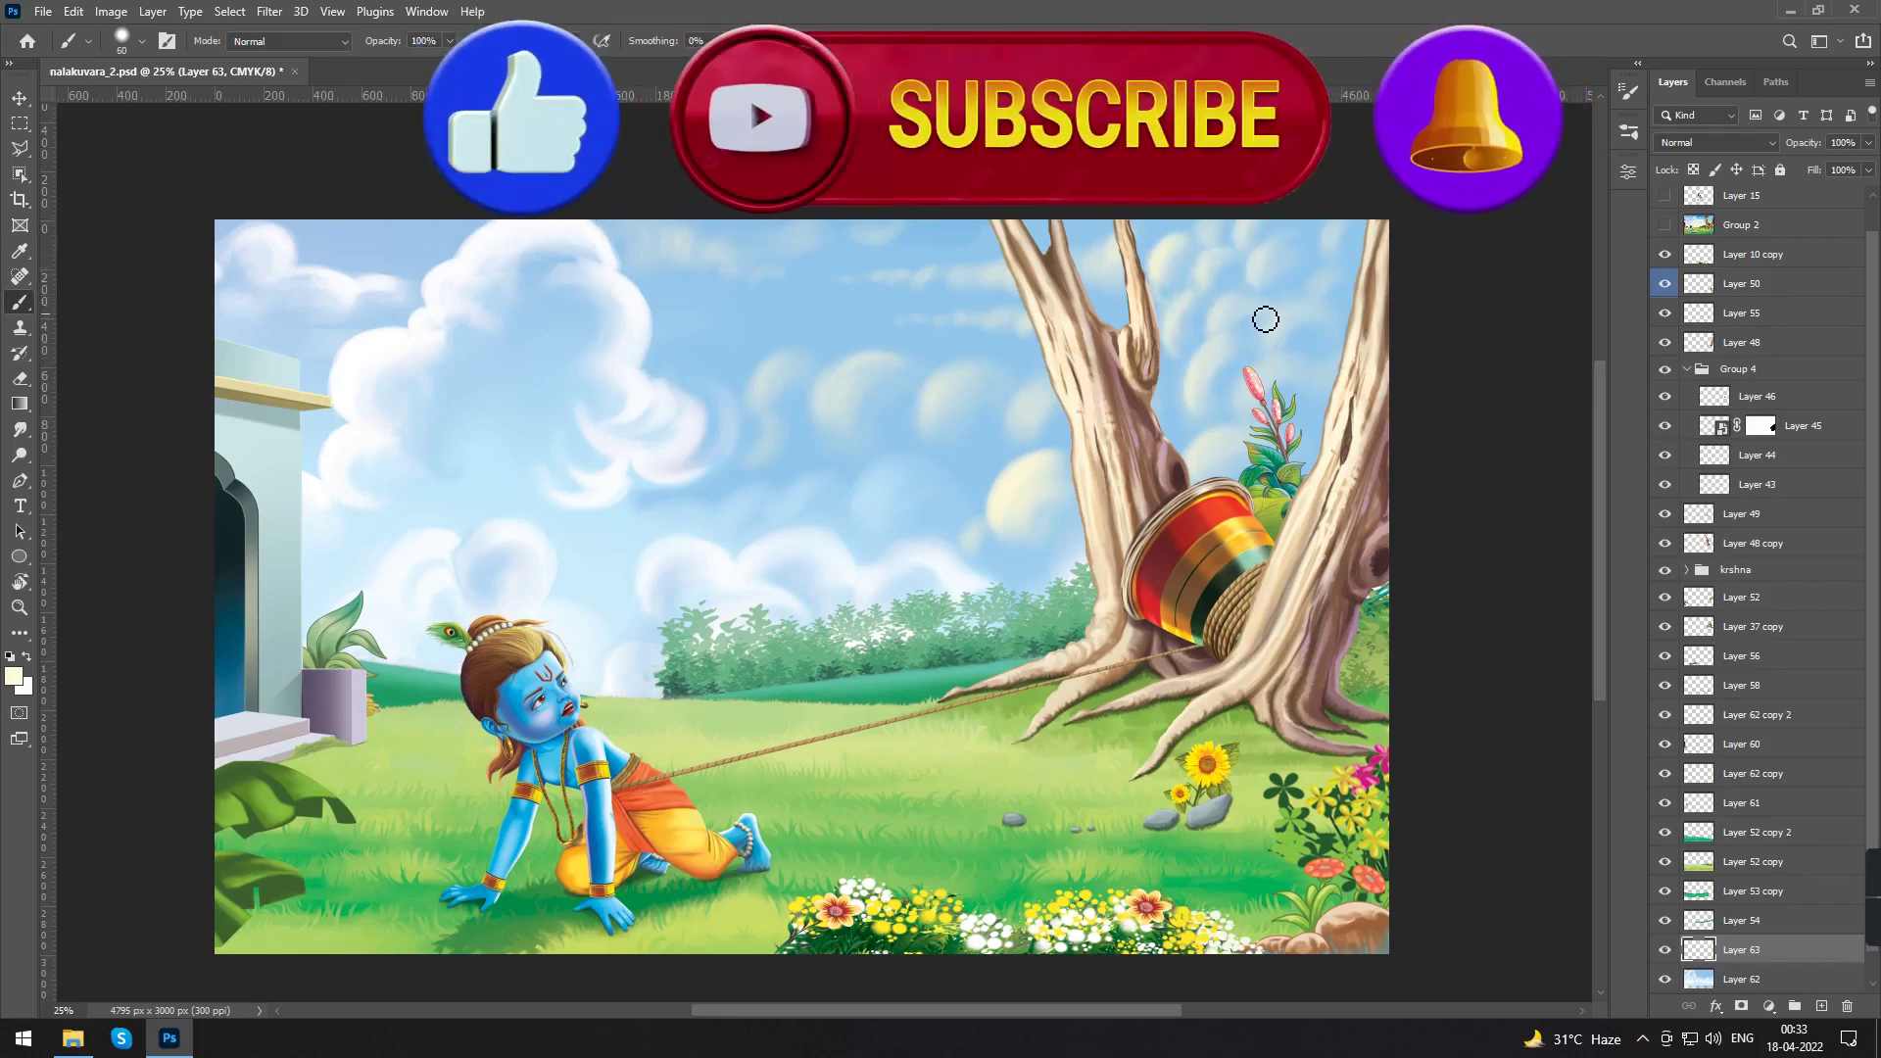
key(bracketright)
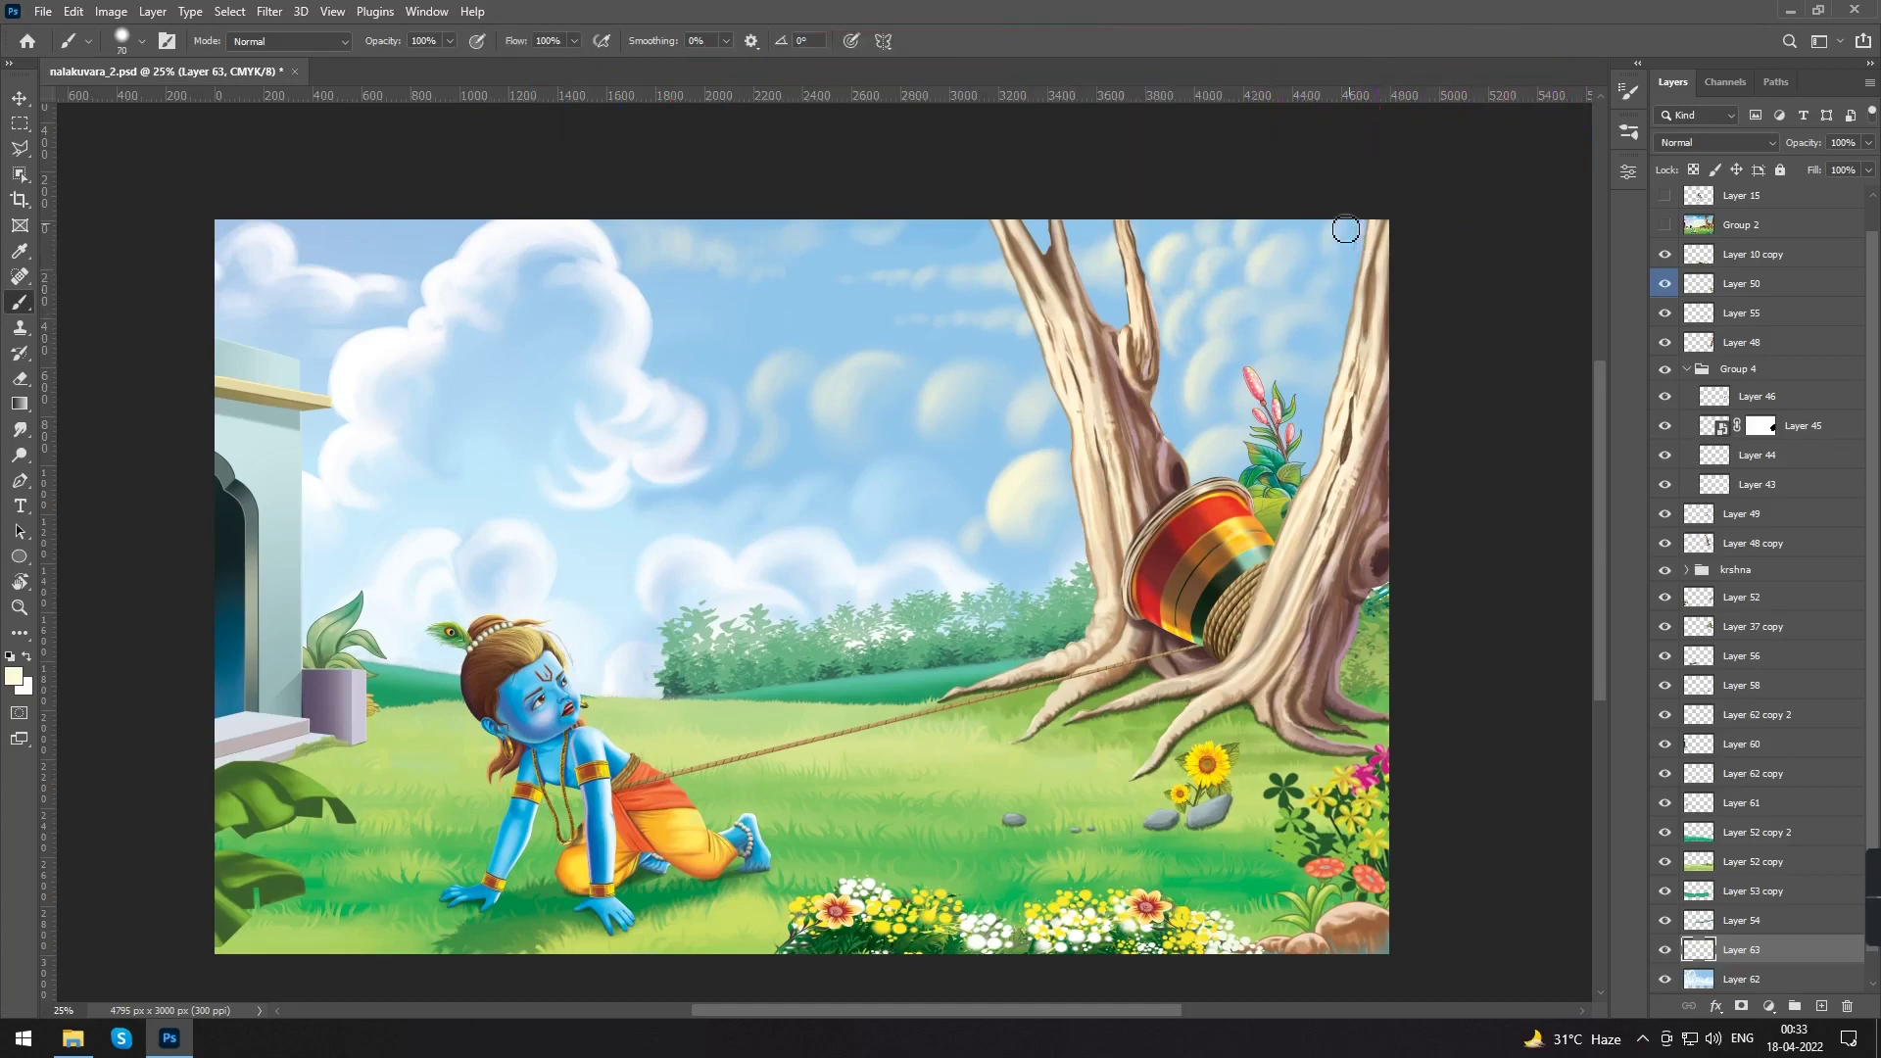
key(bracketright)
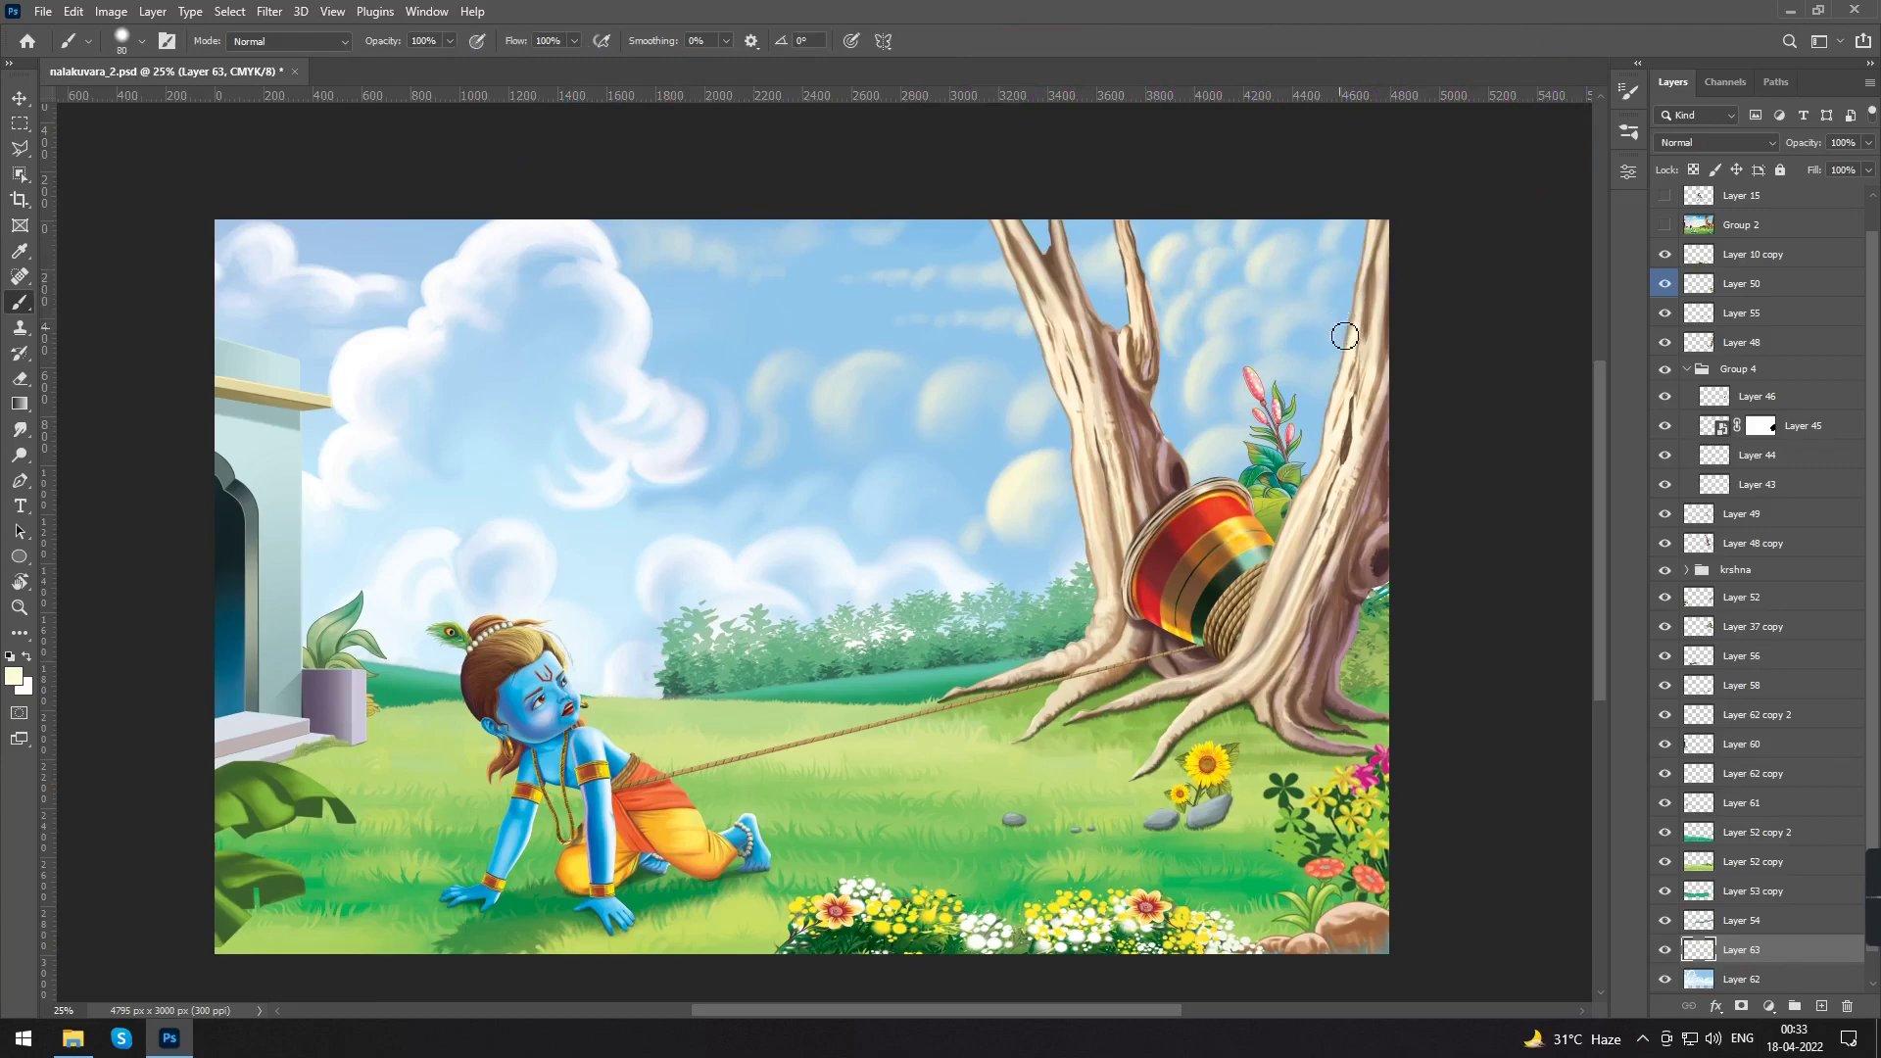